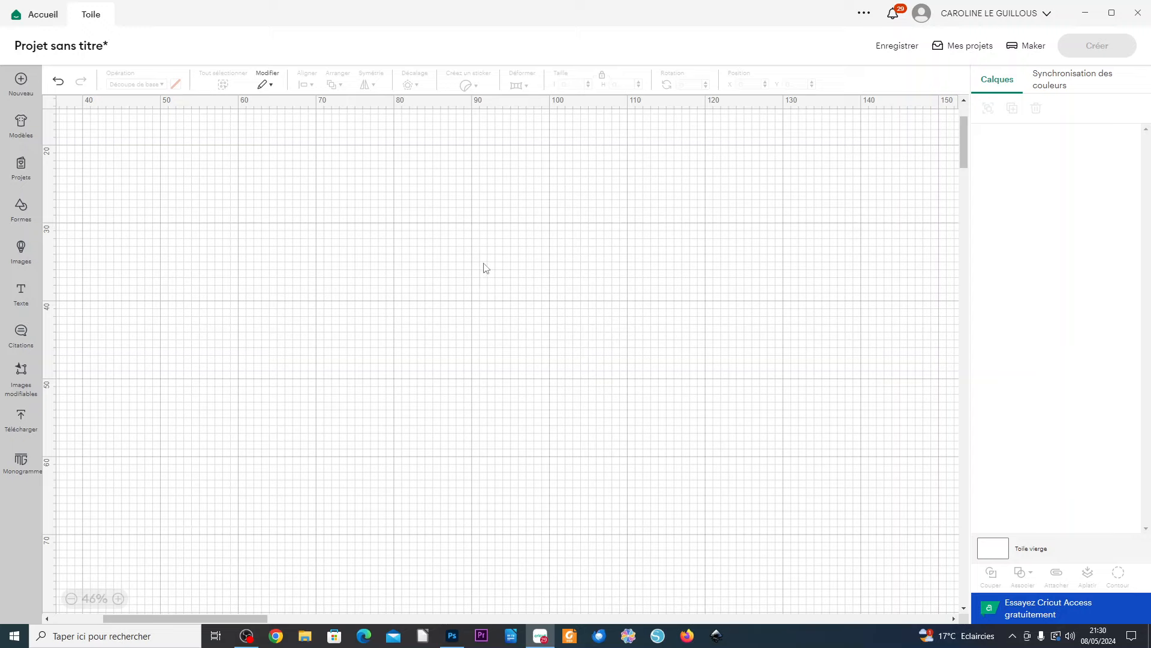
- Add a square shape, enlarge it to about 35.2 cm per side and place it near the middle of the canvas
{"action": "left_click", "coordinate": [22, 207]}
{"action": "left_click", "coordinate": [182, 282]}
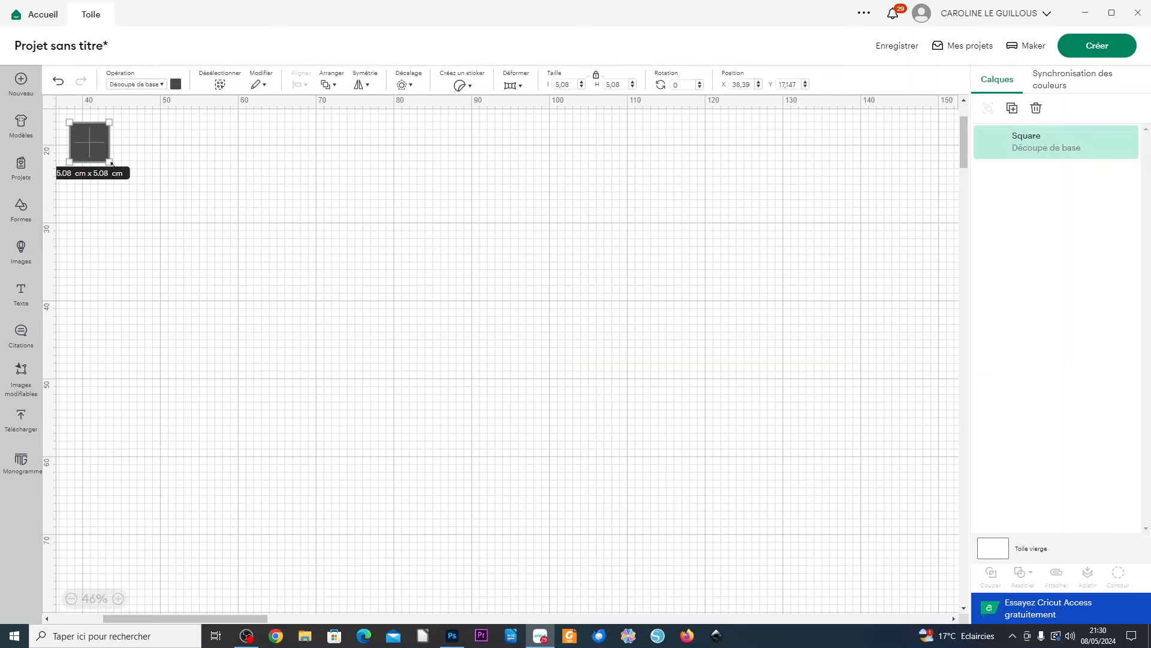
{"action": "left_click_drag", "start_coordinate": [111, 163], "coordinate": [354, 390]}
{"action": "left_click_drag", "start_coordinate": [280, 285], "coordinate": [456, 364]}
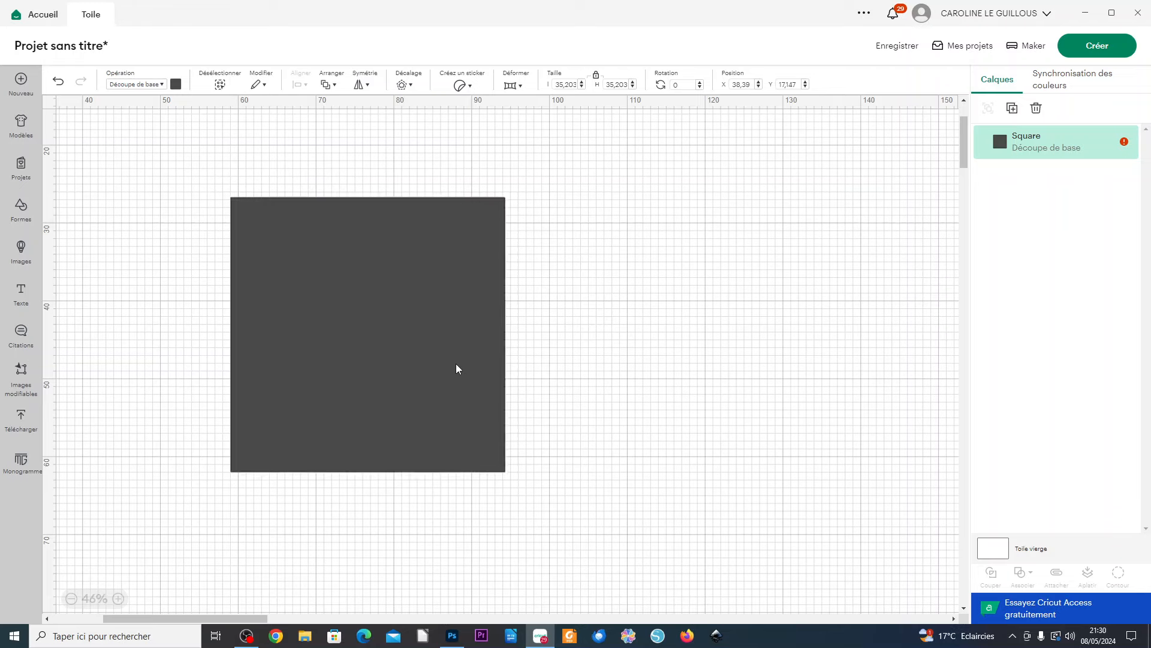
- Change the square's material colour to white
{"action": "left_click", "coordinate": [176, 84]}
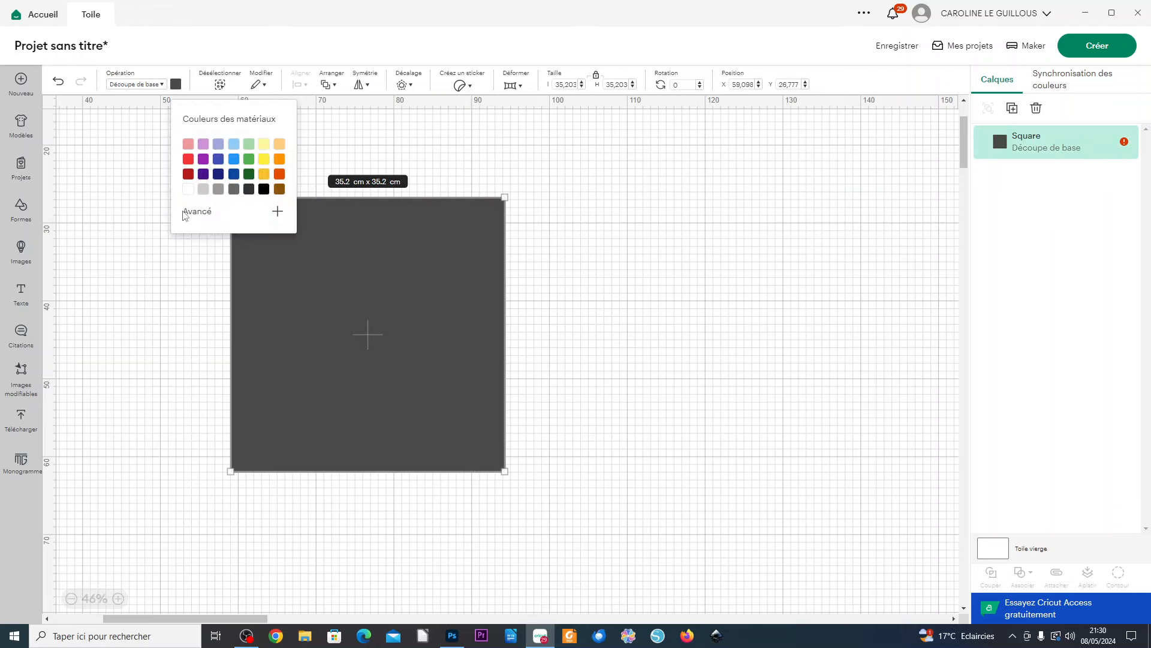
{"action": "left_click", "coordinate": [188, 190]}
{"action": "left_click", "coordinate": [618, 367]}
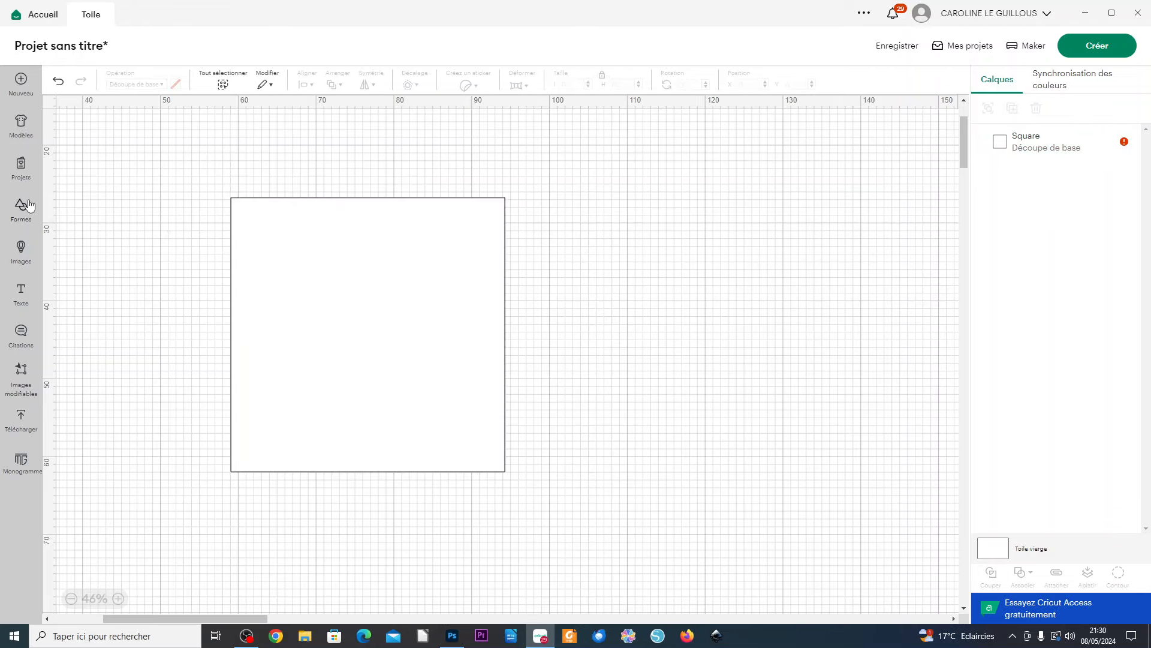
- Insert the free solid black butterfly image, enlarge it to about 24.1 × 19.7 cm and place it over the square
{"action": "left_click", "coordinate": [24, 251]}
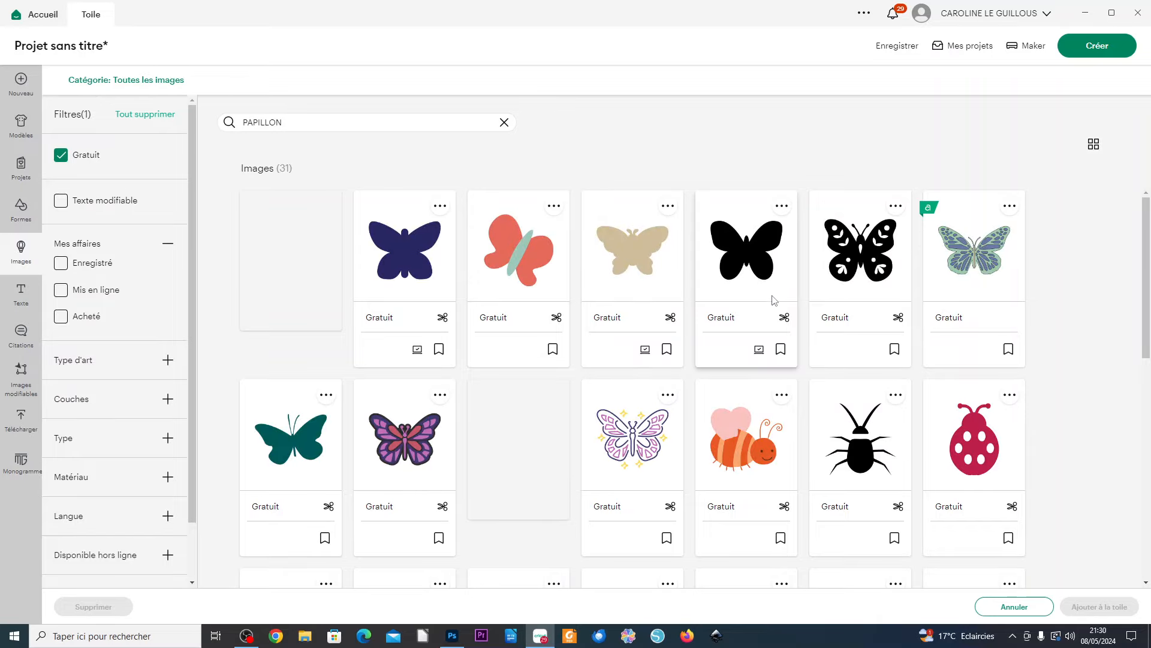
{"action": "left_click", "coordinate": [757, 274]}
{"action": "left_click", "coordinate": [1125, 607]}
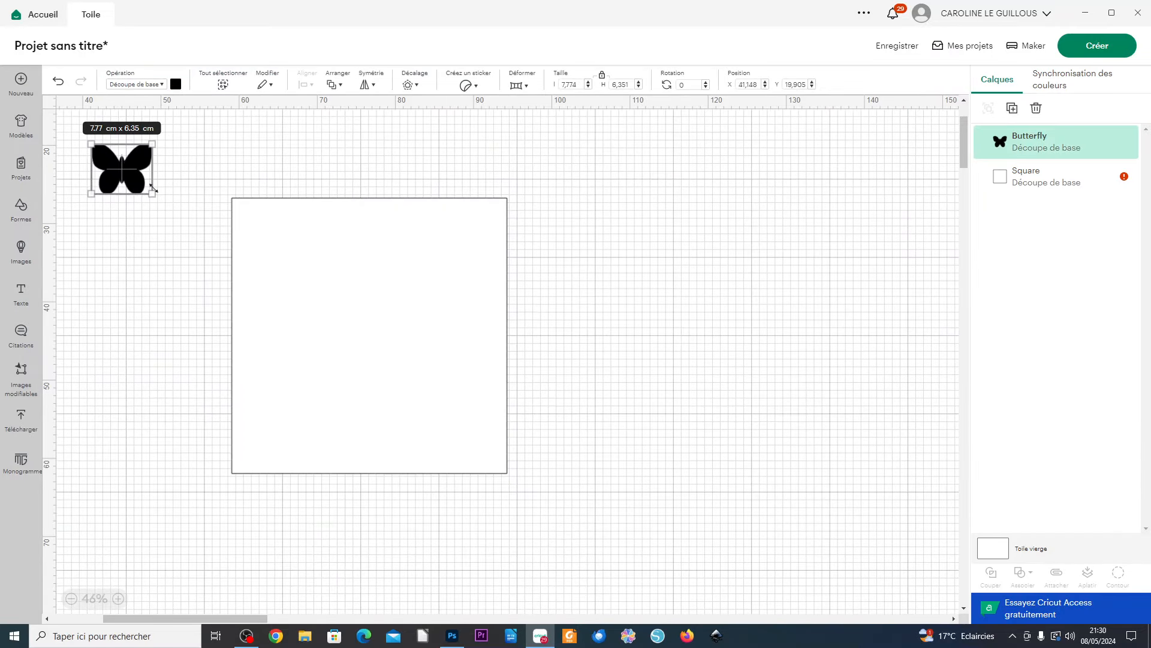
{"action": "left_click_drag", "start_coordinate": [153, 194], "coordinate": [256, 297]}
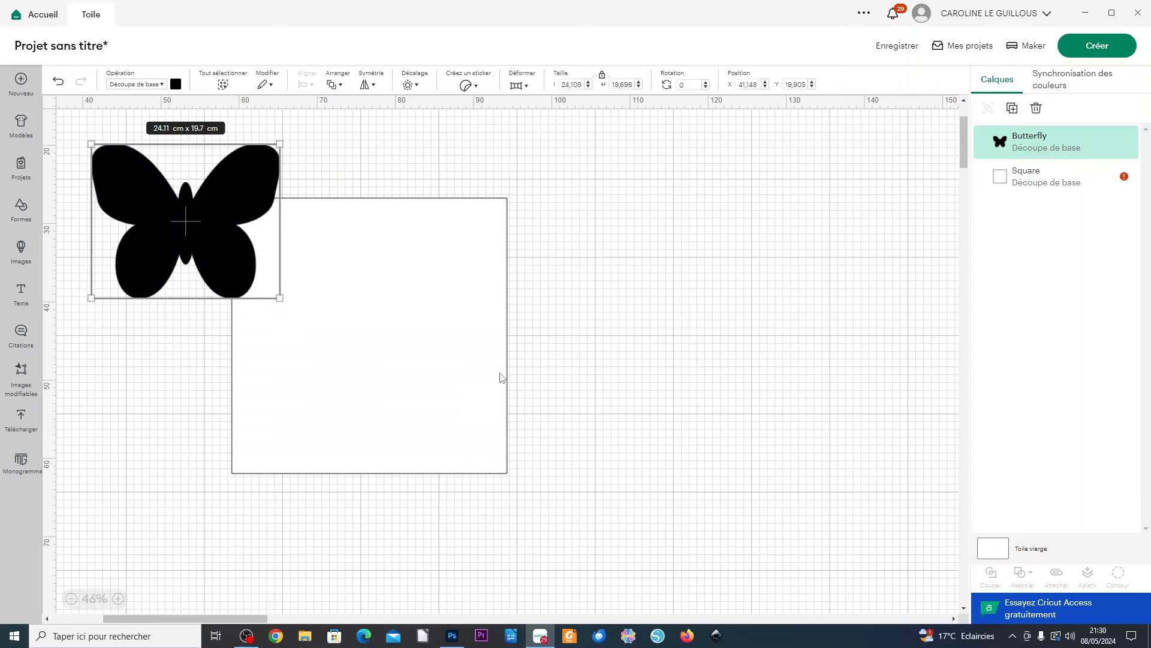
{"action": "left_click_drag", "start_coordinate": [187, 224], "coordinate": [372, 340]}
- Set the butterfly and the square apart, with the butterfly on the empty canvas to the right of the square
{"action": "left_click_drag", "start_coordinate": [631, 507], "coordinate": [656, 433]}
{"action": "left_click", "coordinate": [385, 341]}
{"action": "left_click_drag", "start_coordinate": [386, 341], "coordinate": [650, 257]}
{"action": "left_click", "coordinate": [406, 323]}
{"action": "left_click_drag", "start_coordinate": [406, 324], "coordinate": [369, 314]}
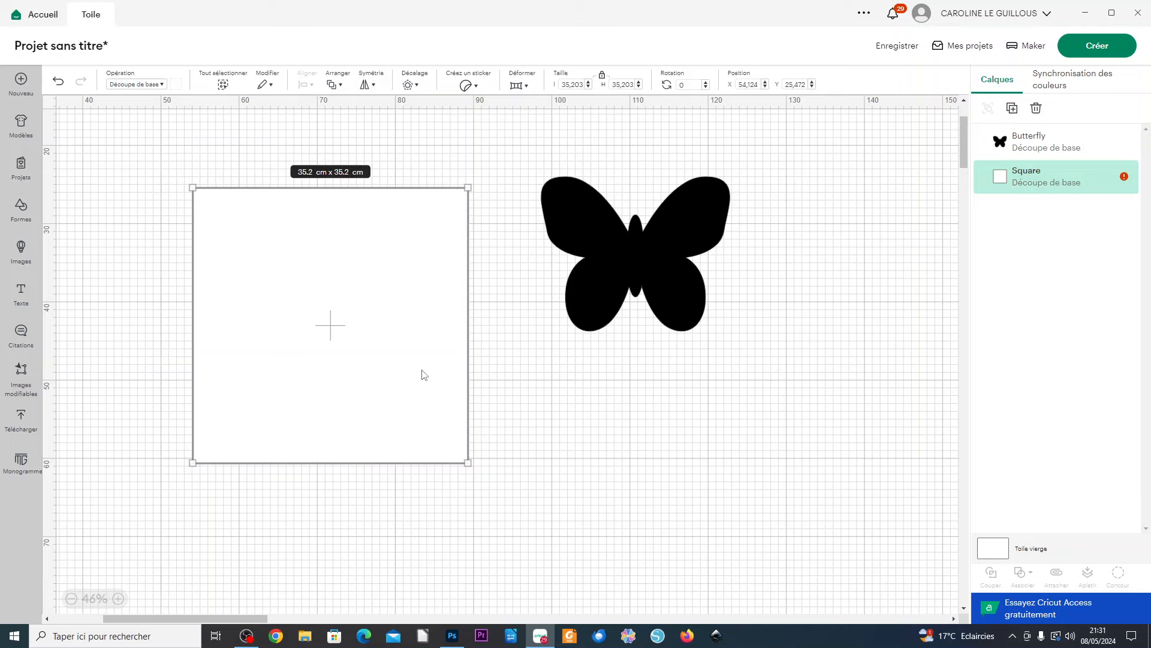
{"action": "left_click", "coordinate": [625, 263]}
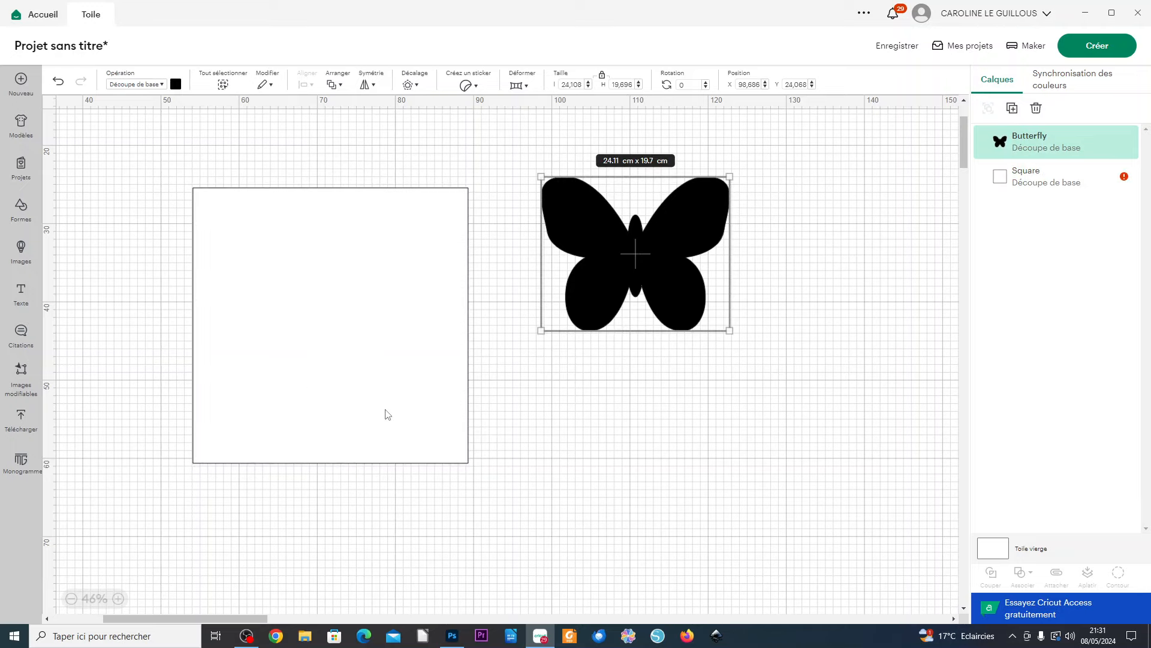
{"action": "left_click_drag", "start_coordinate": [674, 286], "coordinate": [666, 343]}
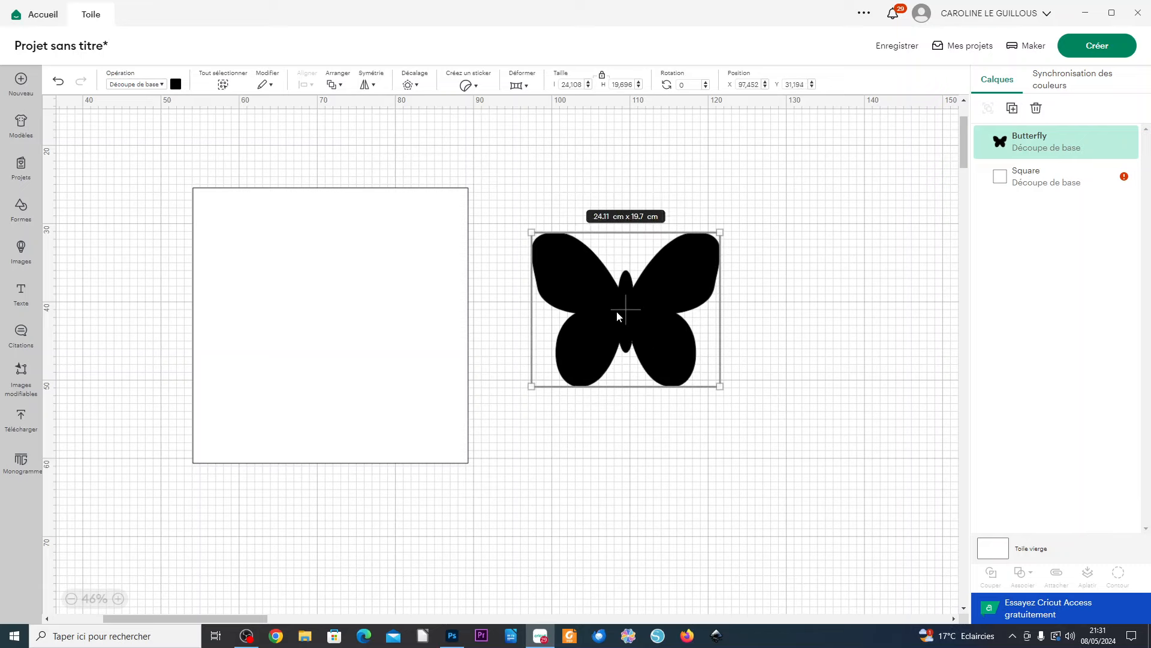
- Create a 0.01 cm offset with rounded corners around the butterfly
{"action": "left_click", "coordinate": [412, 86]}
{"action": "left_click_drag", "start_coordinate": [449, 114], "coordinate": [476, 115]}
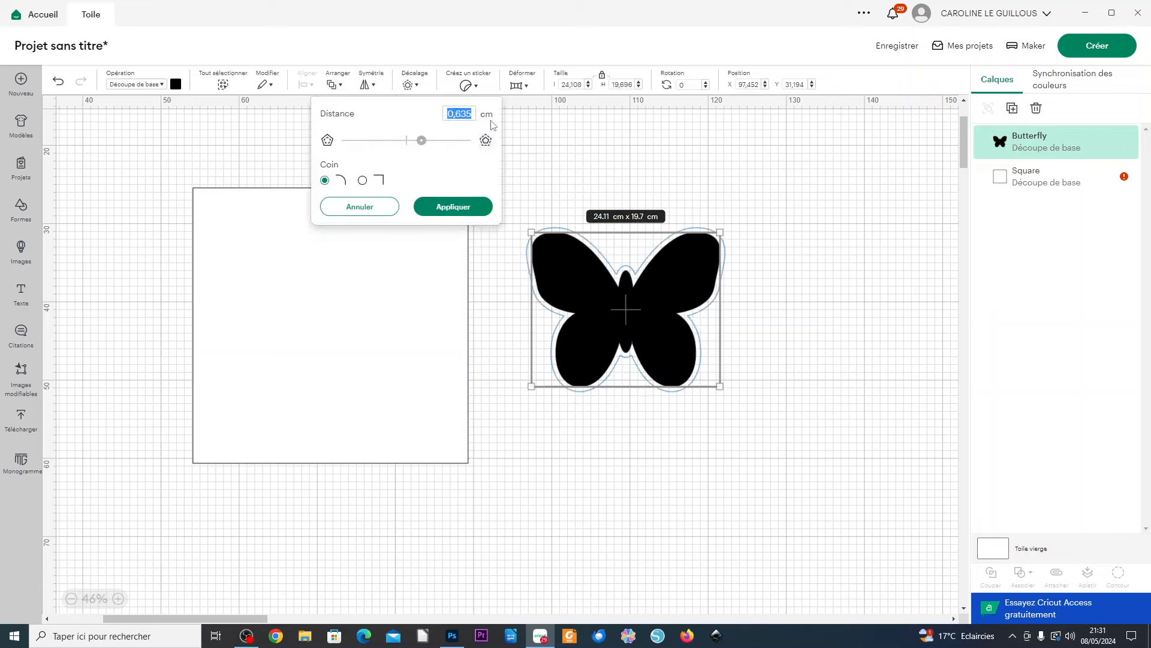
{"action": "type", "text": "0,"}
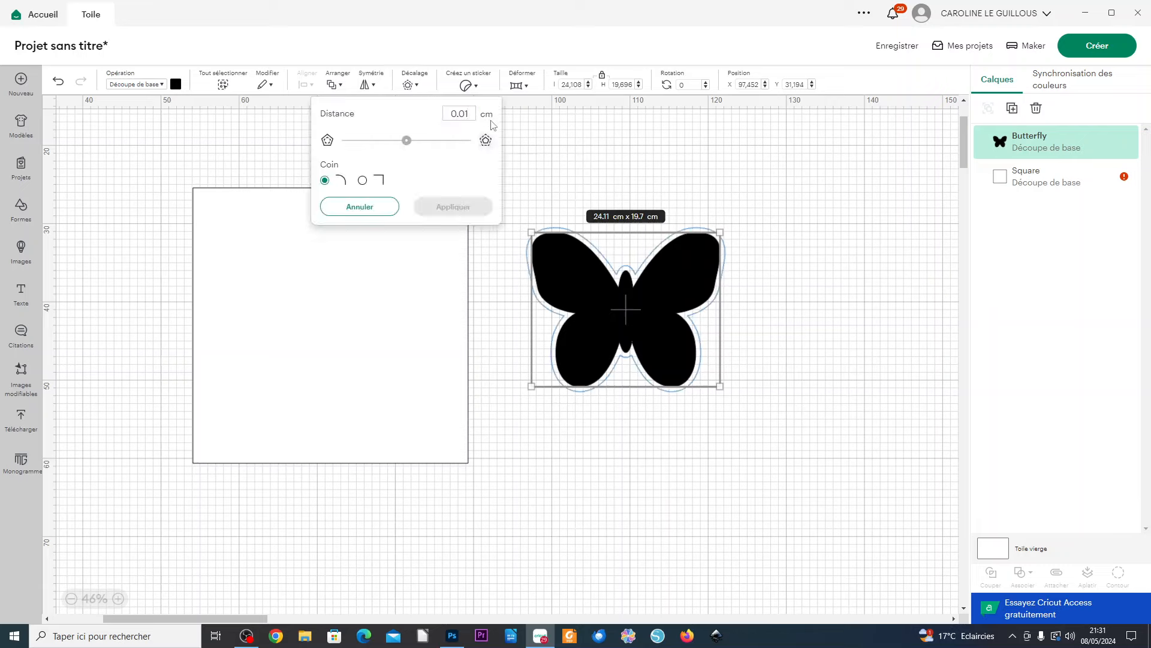
{"action": "left_click", "coordinate": [458, 208]}
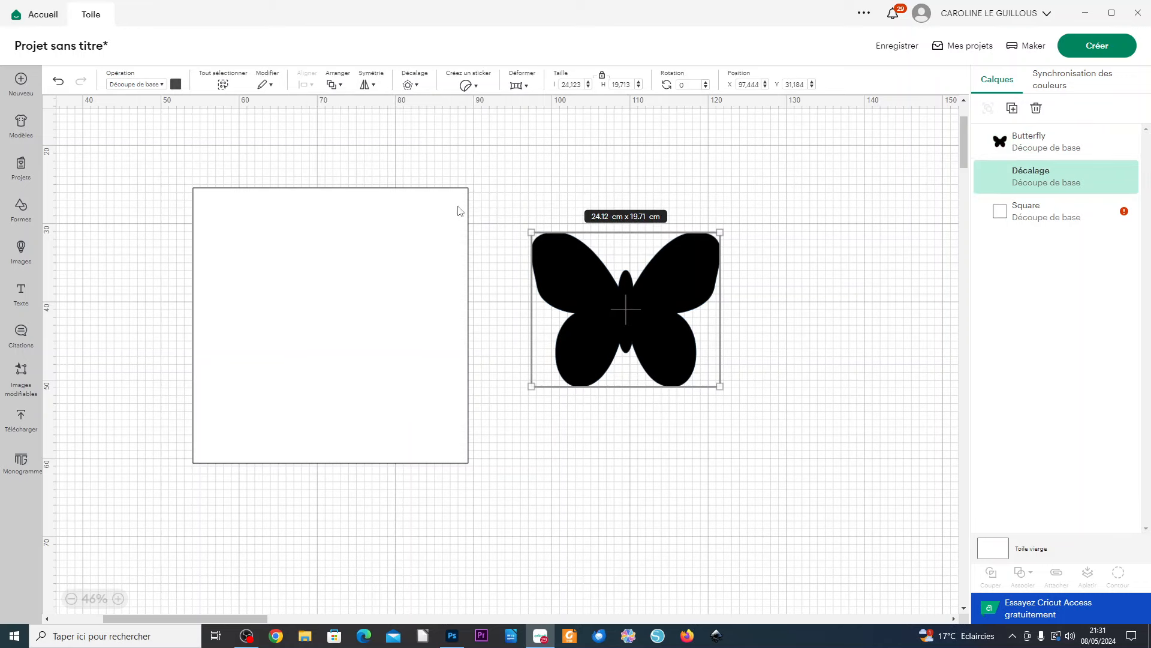
{"action": "left_click", "coordinate": [810, 463]}
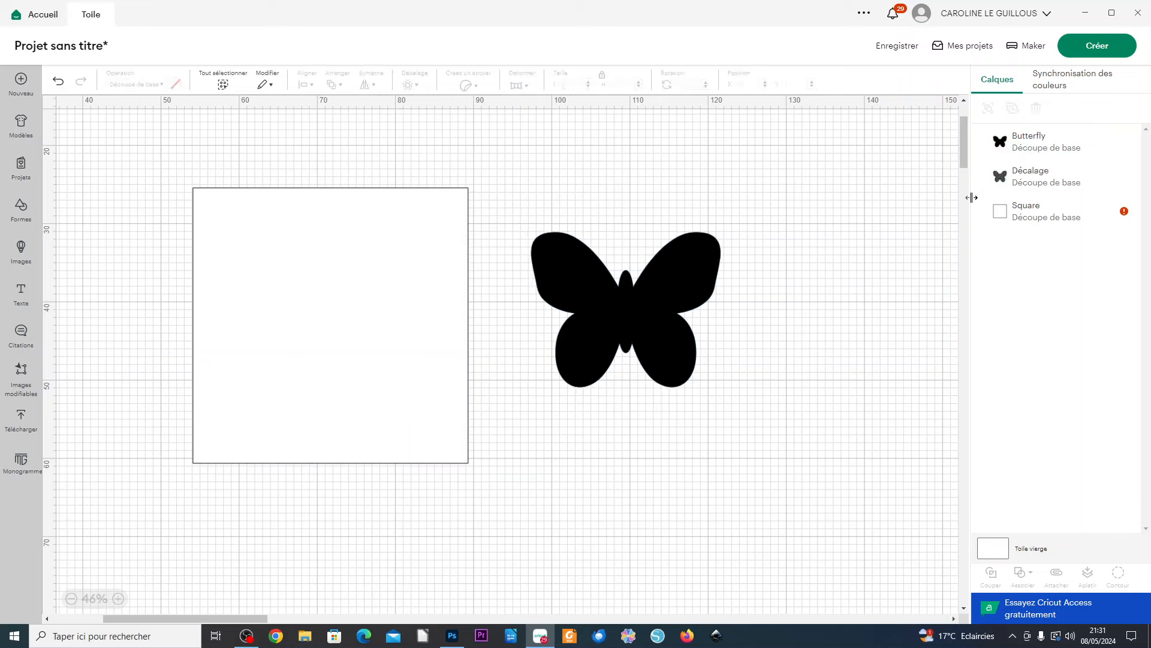
- Combine the Butterfly and Décalage layers with Exclure to make a thin butterfly outline
{"action": "left_click", "coordinate": [1039, 184]}
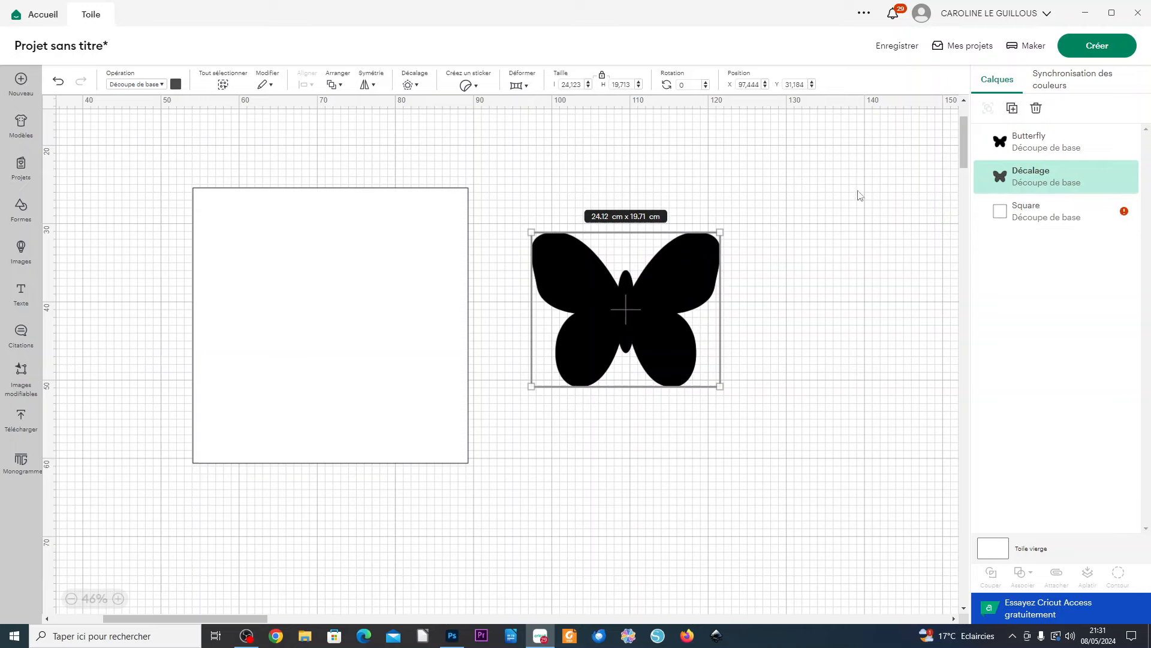
{"action": "left_click", "coordinate": [1034, 150]}
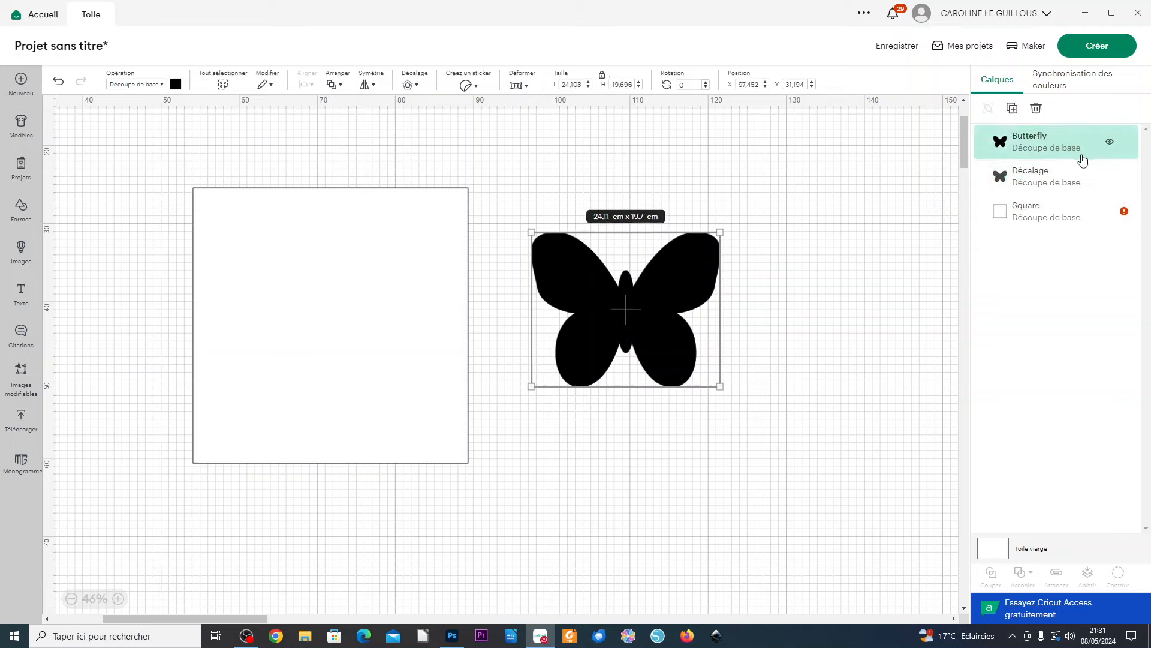
{"action": "left_click", "coordinate": [1049, 184]}
{"action": "left_click", "coordinate": [879, 363]}
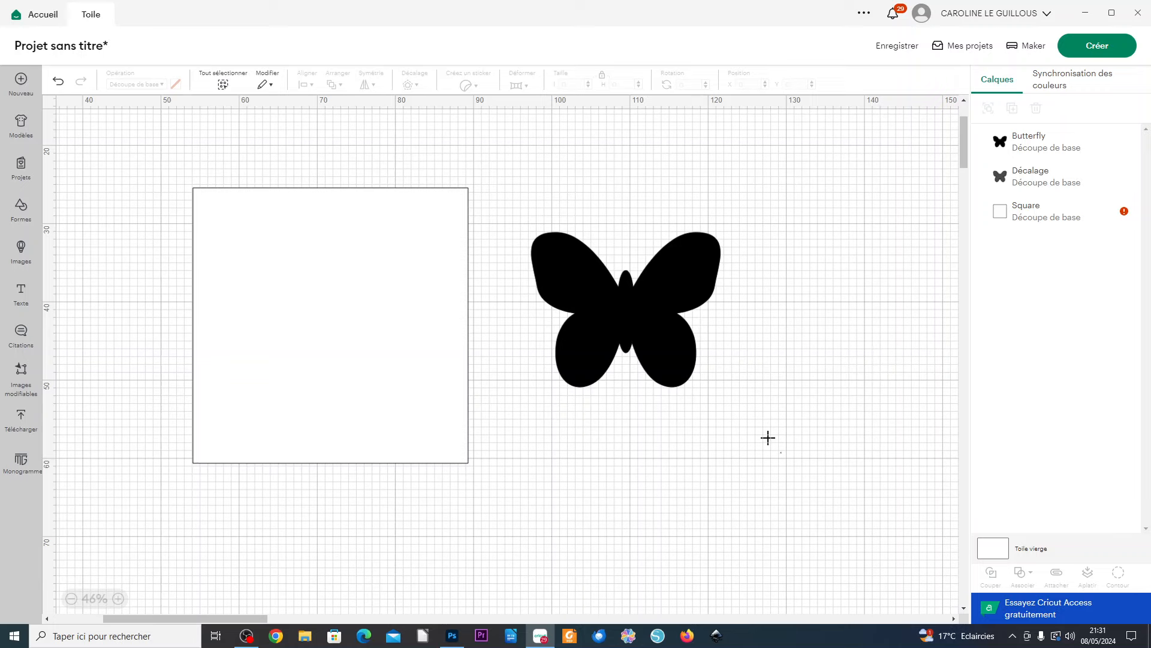
{"action": "left_click_drag", "start_coordinate": [781, 452], "coordinate": [502, 186]}
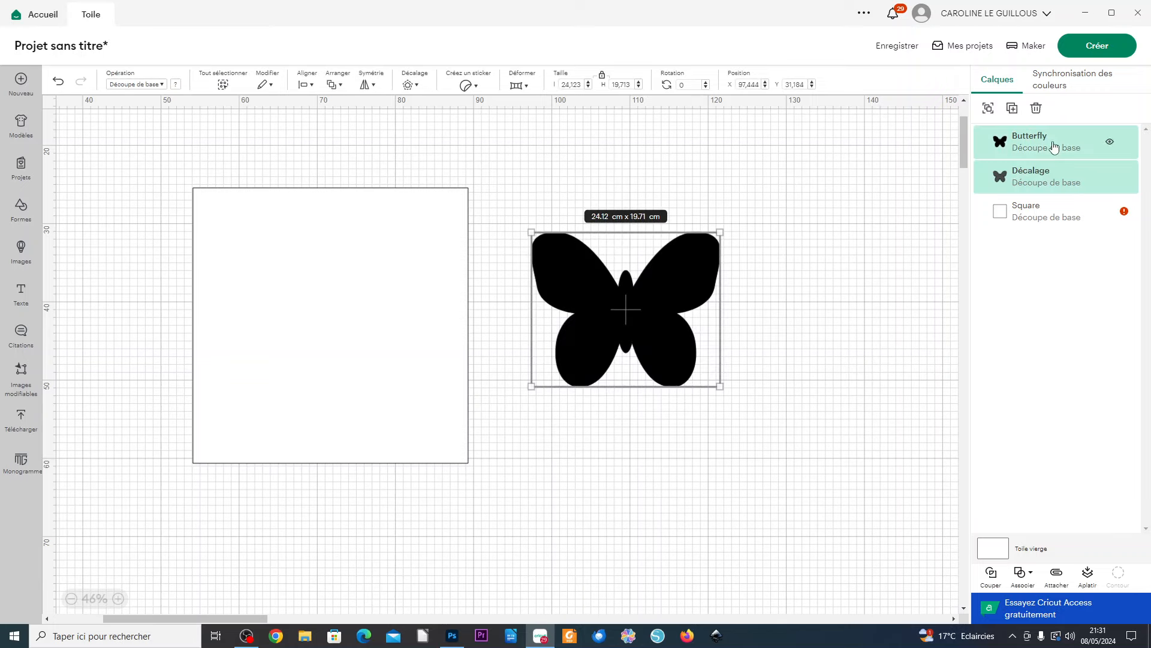
{"action": "left_click", "coordinate": [1022, 572]}
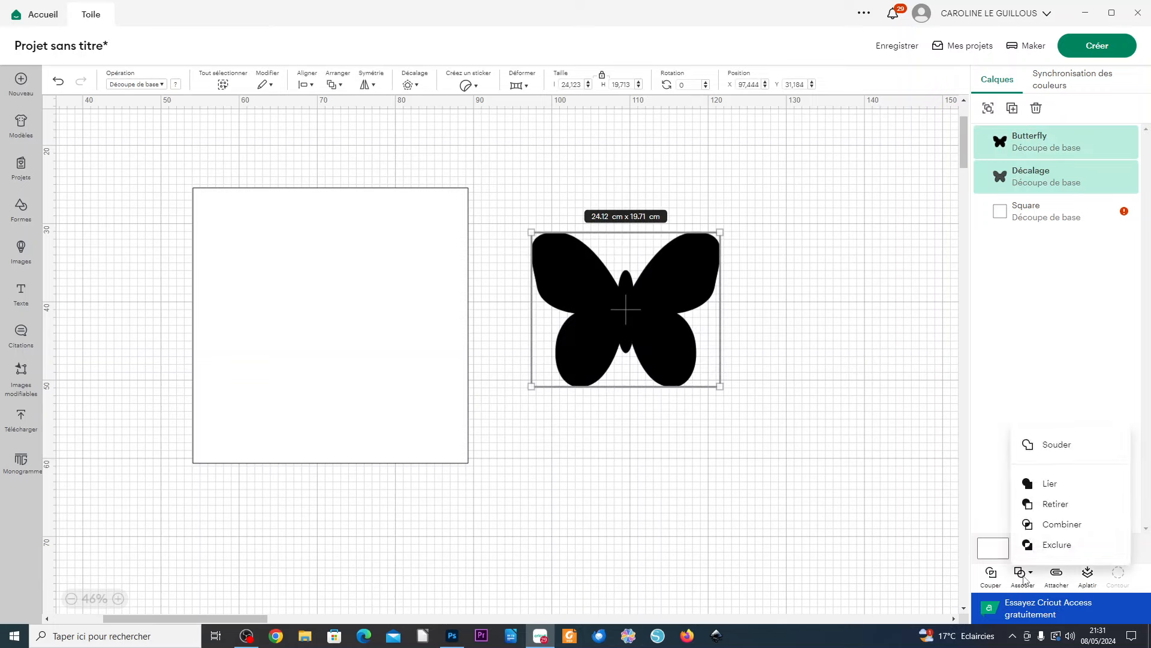
{"action": "left_click", "coordinate": [1055, 544]}
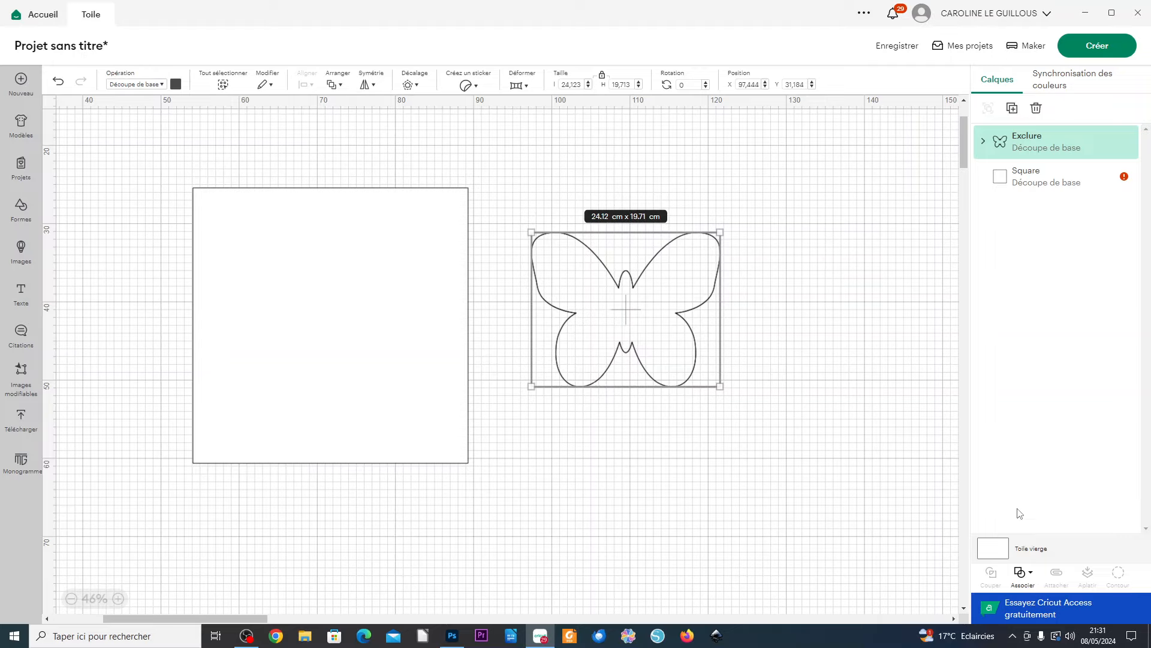
- Place the butterfly outline on the white square and centre the two on each other
{"action": "scroll", "coordinate": [624, 328], "scroll_direction": "up", "scroll_amount": 2}
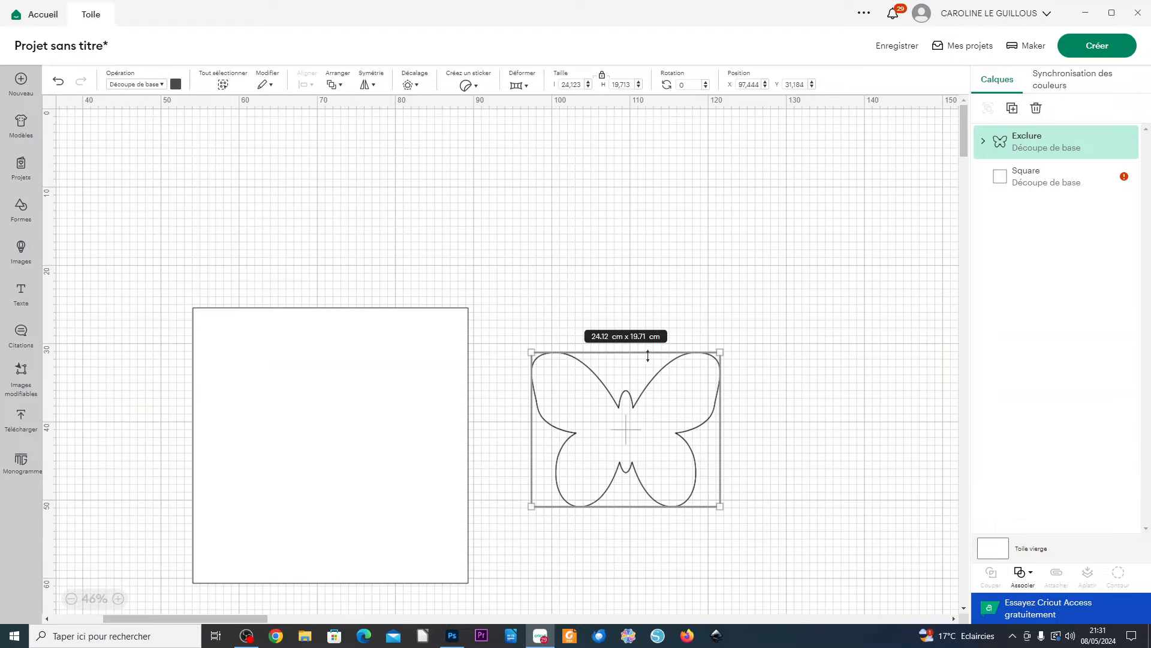
{"action": "scroll", "coordinate": [636, 432], "scroll_direction": "up", "scroll_amount": 6}
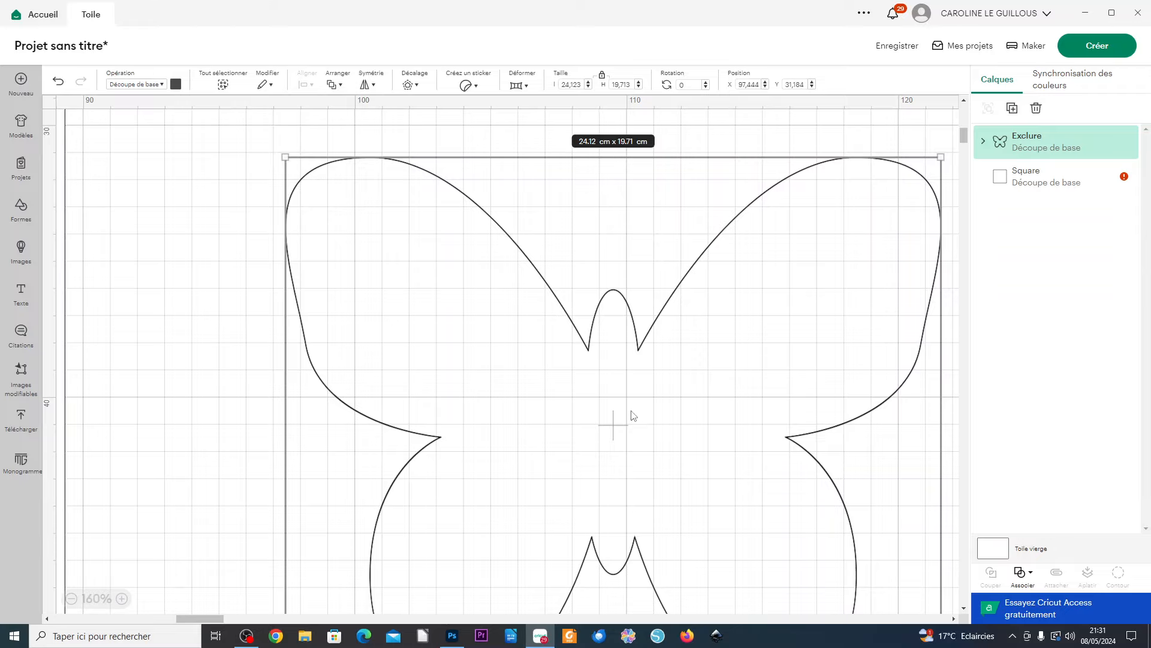
{"action": "scroll", "coordinate": [630, 417], "scroll_direction": "down", "scroll_amount": 5}
{"action": "scroll", "coordinate": [617, 439], "scroll_direction": "down", "scroll_amount": 7}
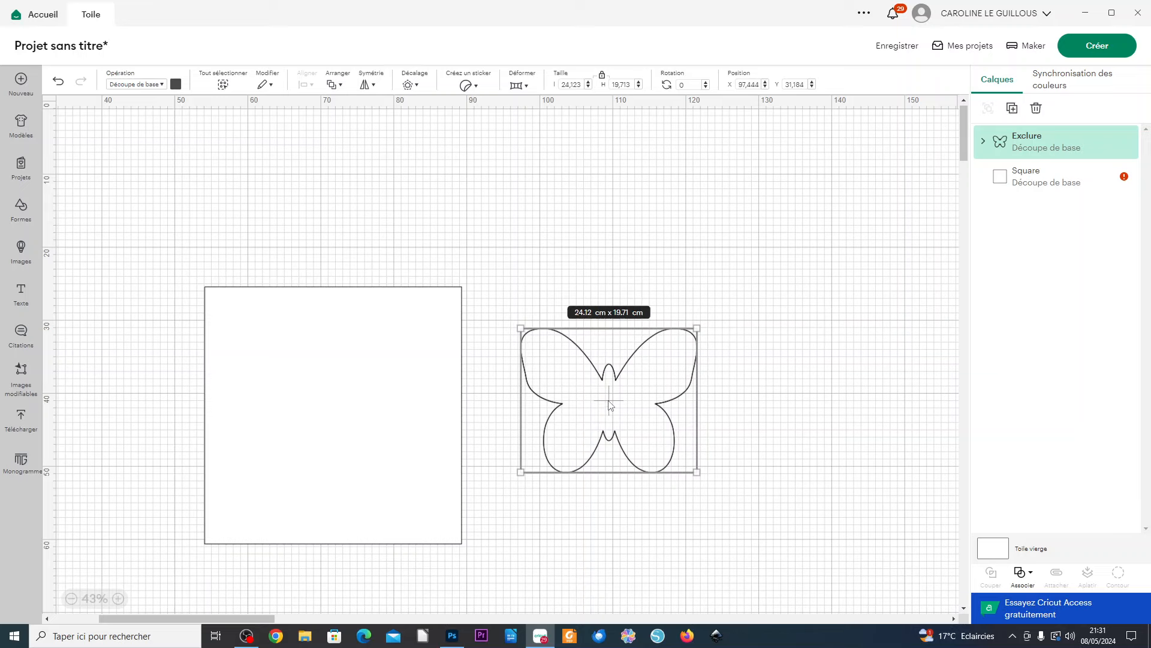
{"action": "left_click_drag", "start_coordinate": [610, 406], "coordinate": [339, 418]}
{"action": "left_click_drag", "start_coordinate": [594, 568], "coordinate": [179, 267]}
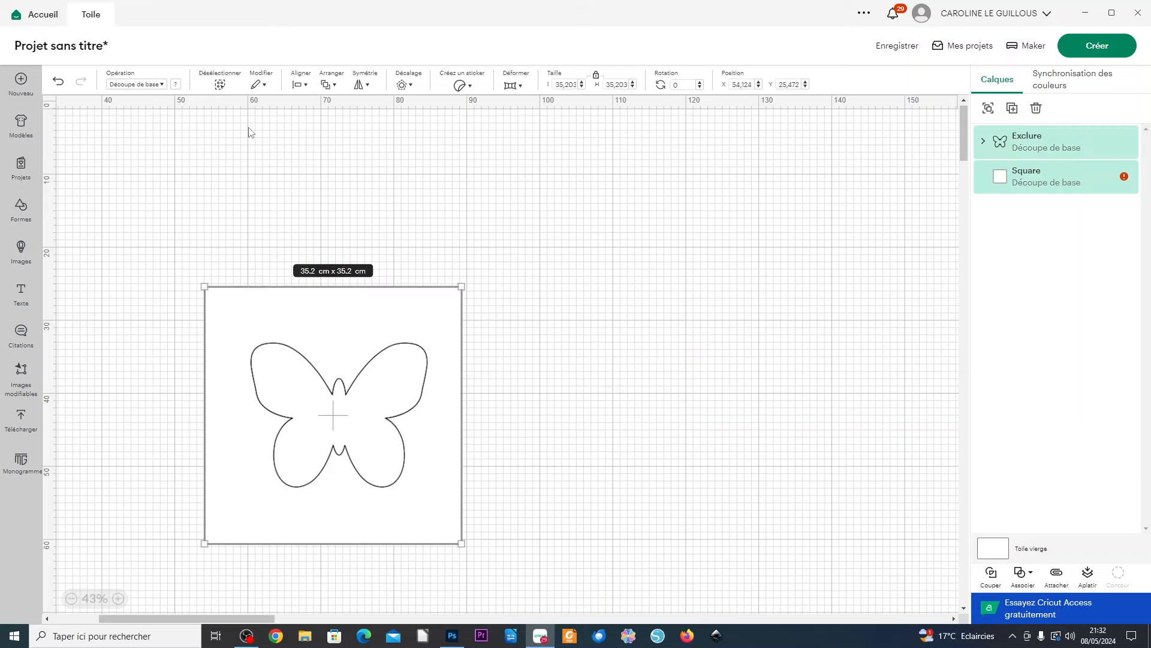
{"action": "left_click", "coordinate": [300, 84]}
{"action": "left_click", "coordinate": [336, 249]}
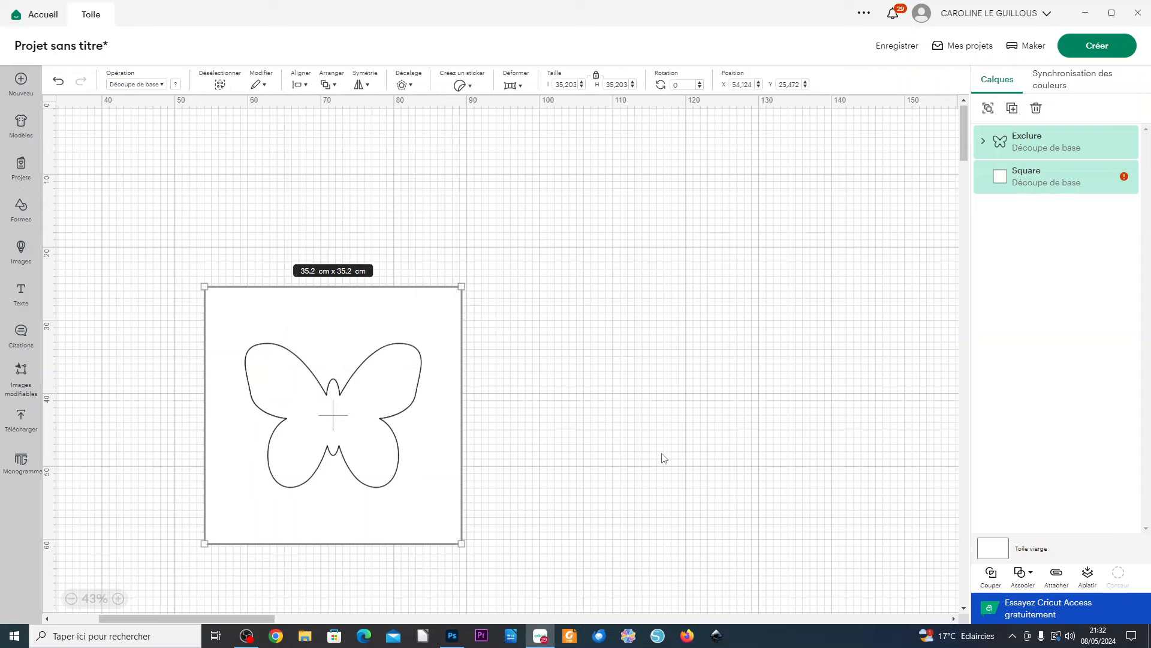
- Combine the butterfly outline and the white square with Exclure, and move the result to about X 21.88, Y 19.58
{"action": "scroll", "coordinate": [664, 459], "scroll_direction": "down", "scroll_amount": 2}
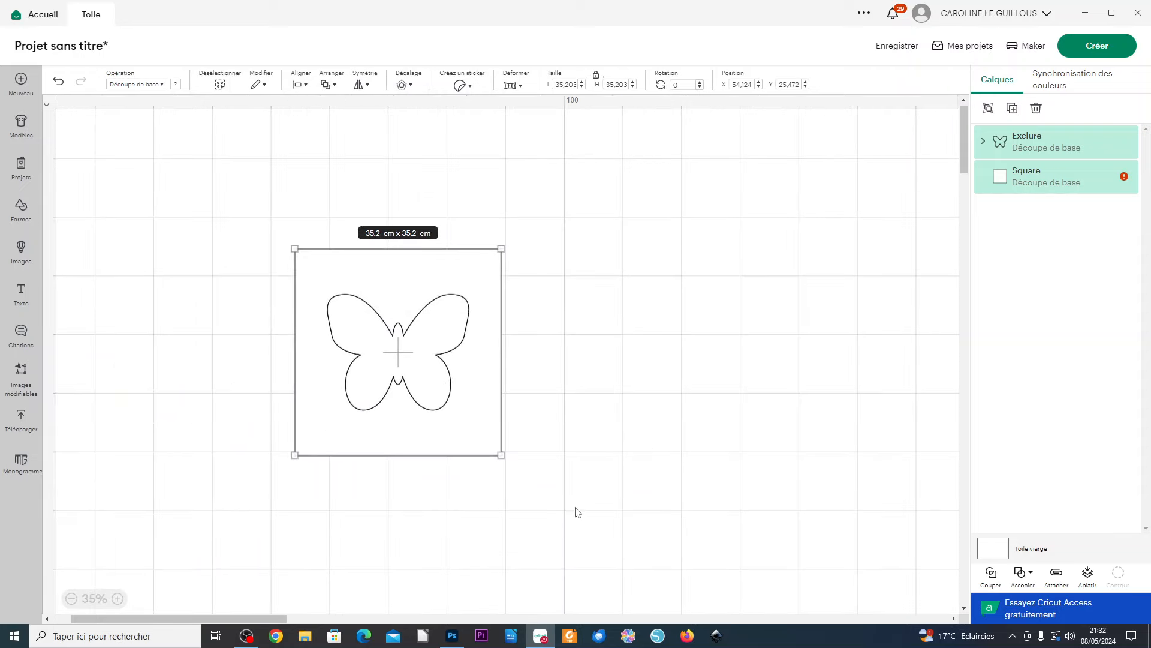
{"action": "left_click", "coordinate": [586, 523]}
{"action": "left_click_drag", "start_coordinate": [581, 512], "coordinate": [244, 208]}
{"action": "left_click", "coordinate": [1020, 579]}
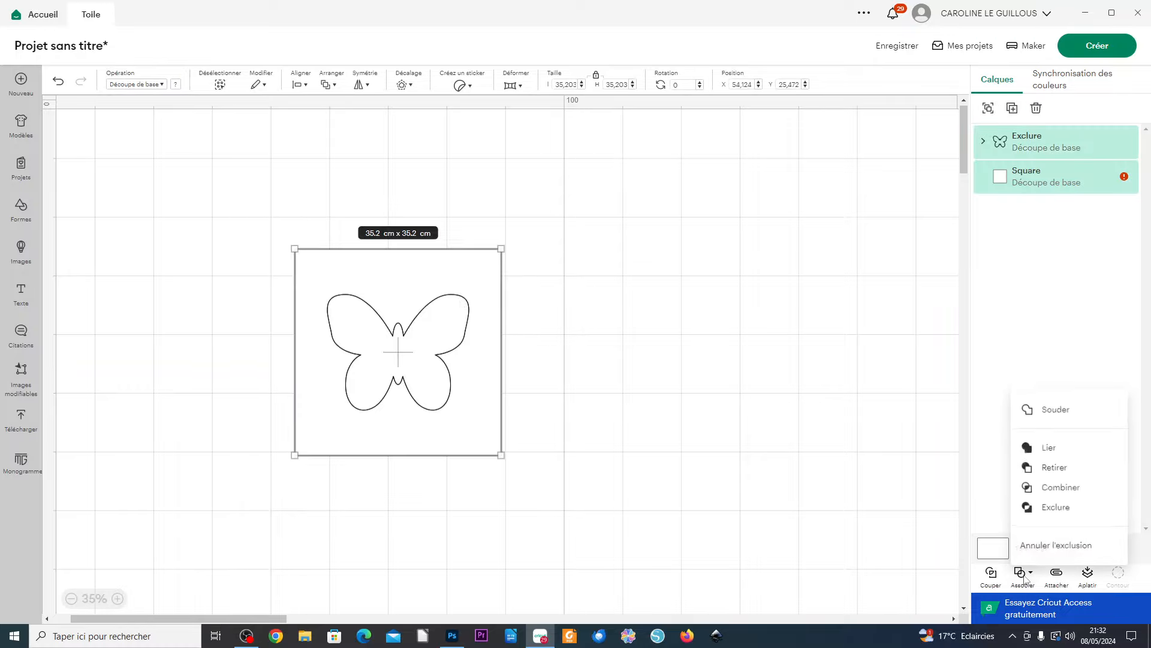
{"action": "left_click", "coordinate": [1047, 508]}
{"action": "scroll", "coordinate": [396, 375], "scroll_direction": "up", "scroll_amount": 10}
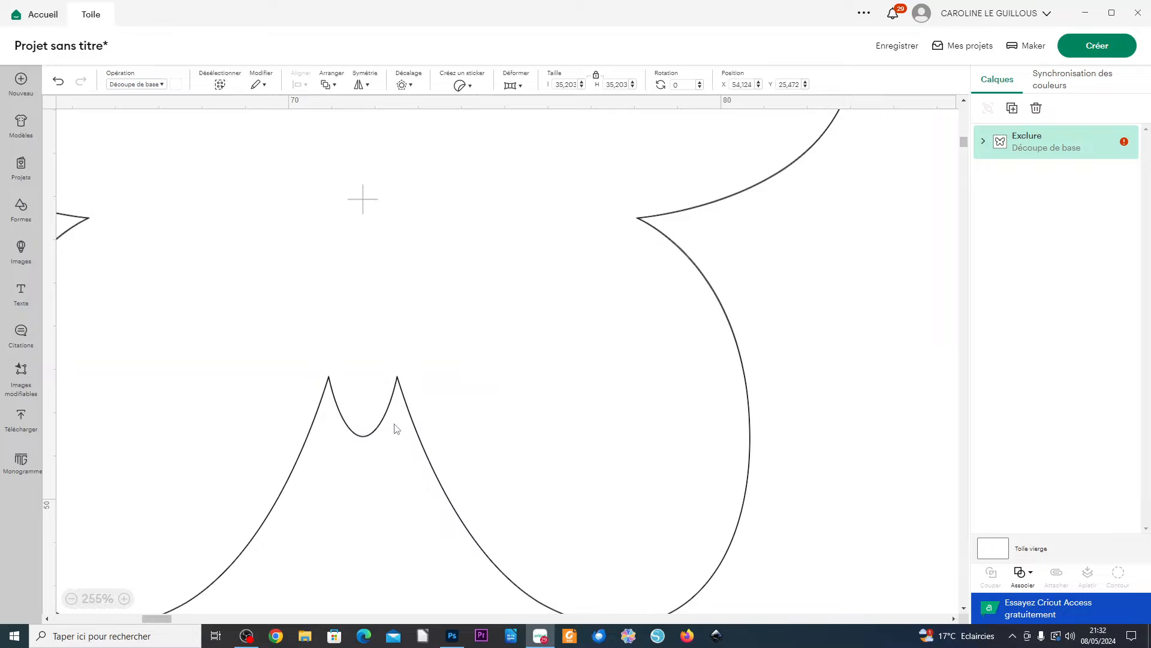
{"action": "scroll", "coordinate": [393, 420], "scroll_direction": "up", "scroll_amount": 5}
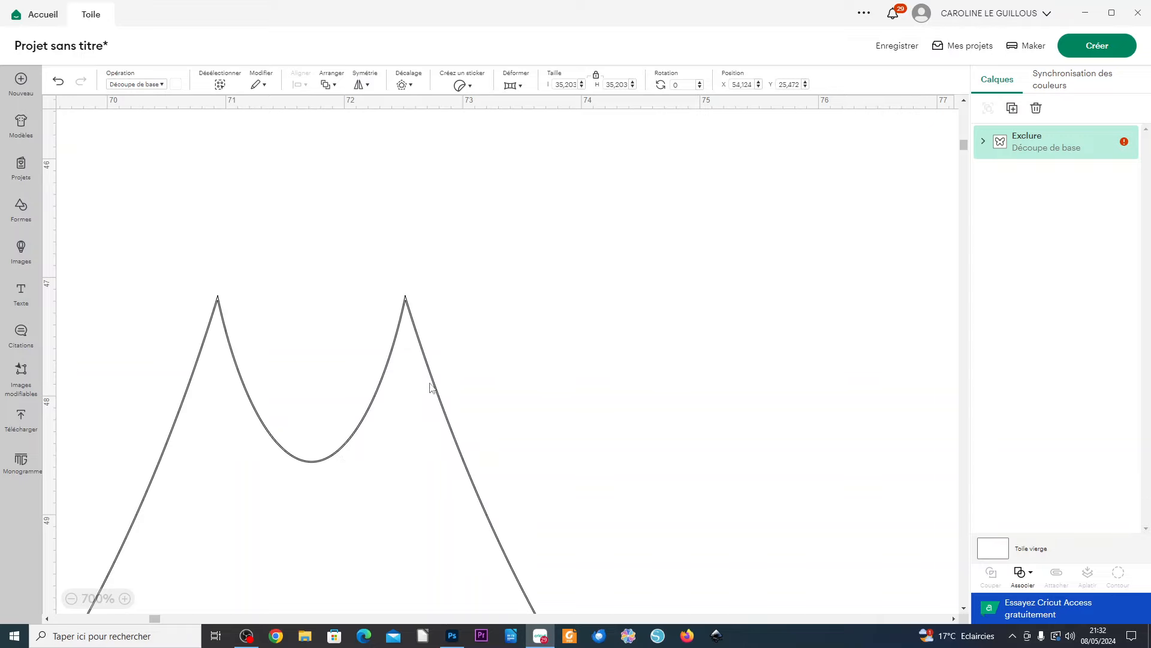
{"action": "scroll", "coordinate": [429, 387], "scroll_direction": "down", "scroll_amount": 10}
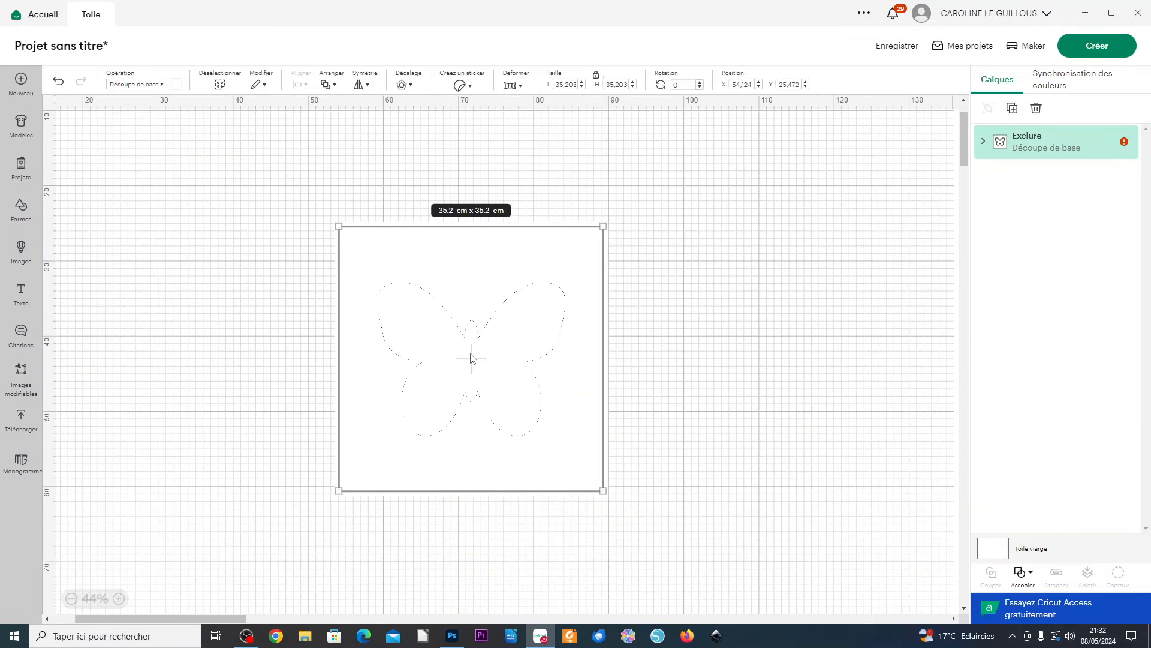
{"action": "left_click_drag", "start_coordinate": [471, 359], "coordinate": [230, 314]}
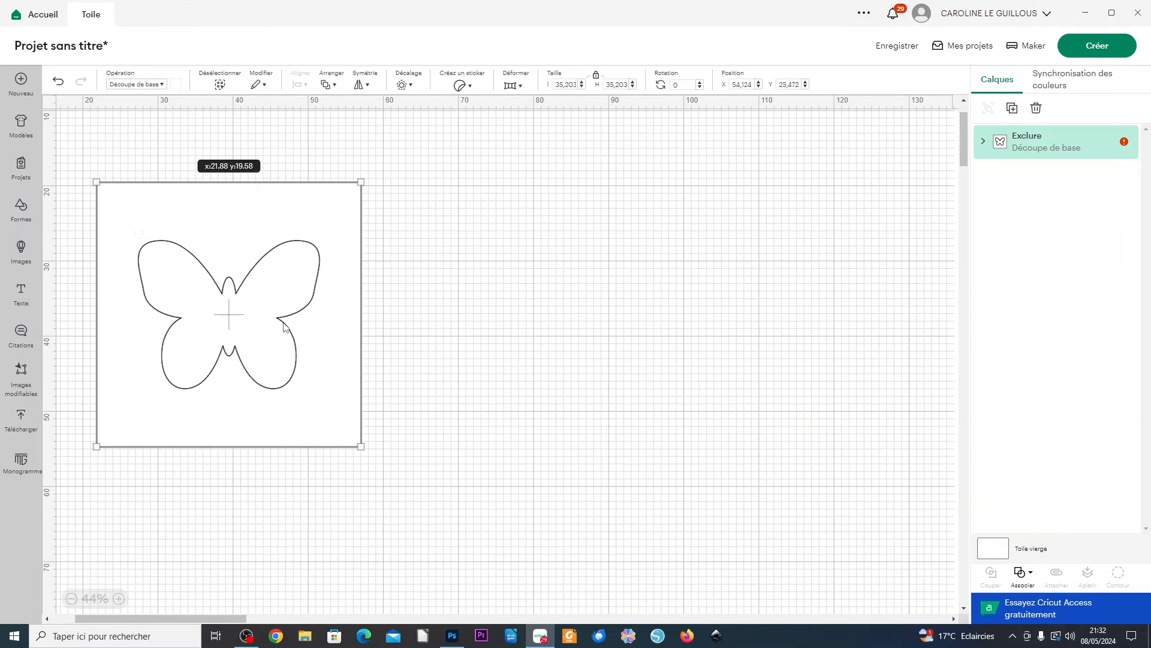
- Add a second square of about 33.97 cm per side and place it to the right of the butterfly panel
{"action": "left_click", "coordinate": [28, 210]}
{"action": "left_click", "coordinate": [177, 285]}
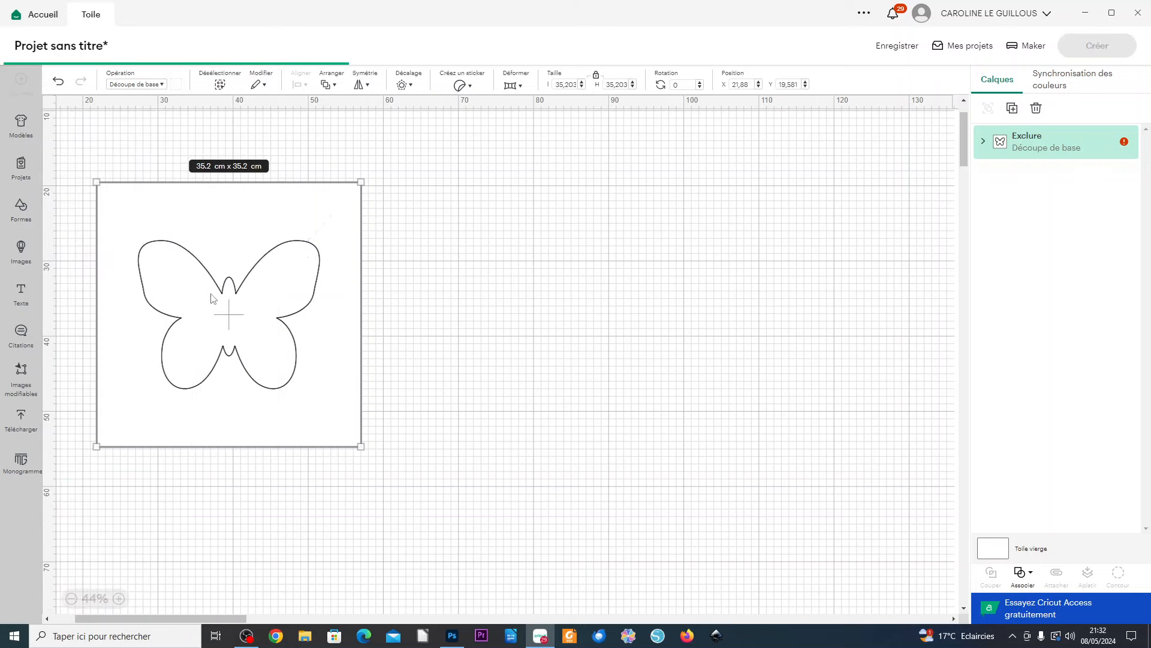
{"action": "left_click_drag", "start_coordinate": [108, 160], "coordinate": [324, 377]}
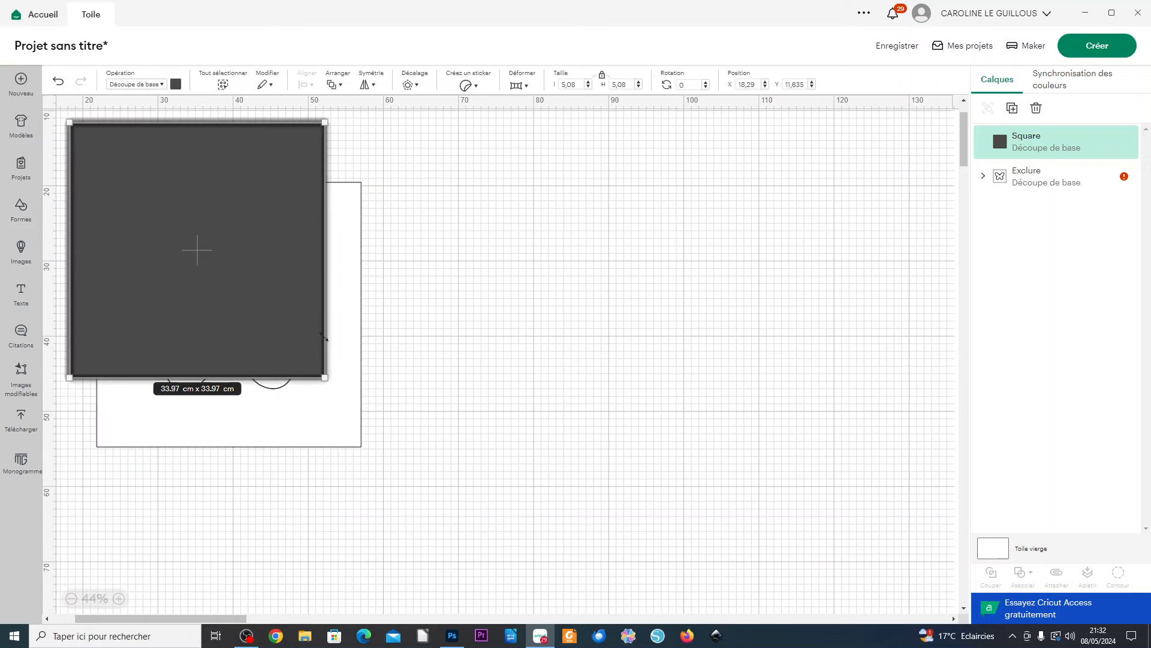
{"action": "left_click_drag", "start_coordinate": [273, 277], "coordinate": [701, 359]}
- Add the solid black free butterfly image, enlarge it to about 17.71 x 14.47 cm, and place it near the middle of the dark square
{"action": "left_click", "coordinate": [20, 211]}
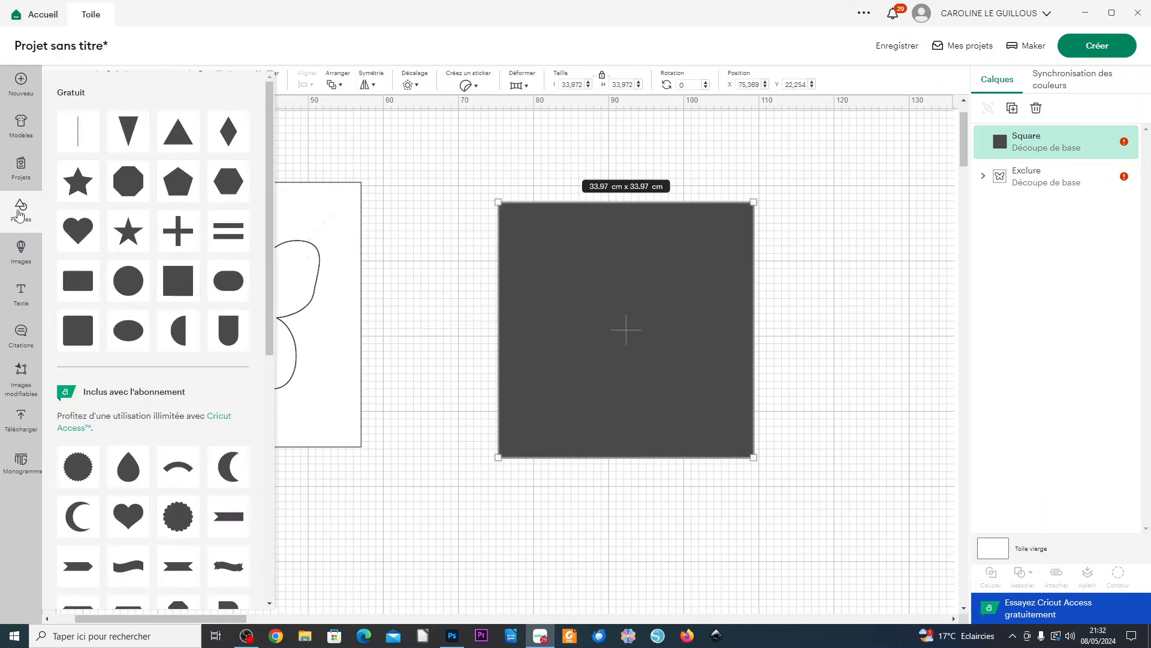
{"action": "left_click", "coordinate": [21, 251]}
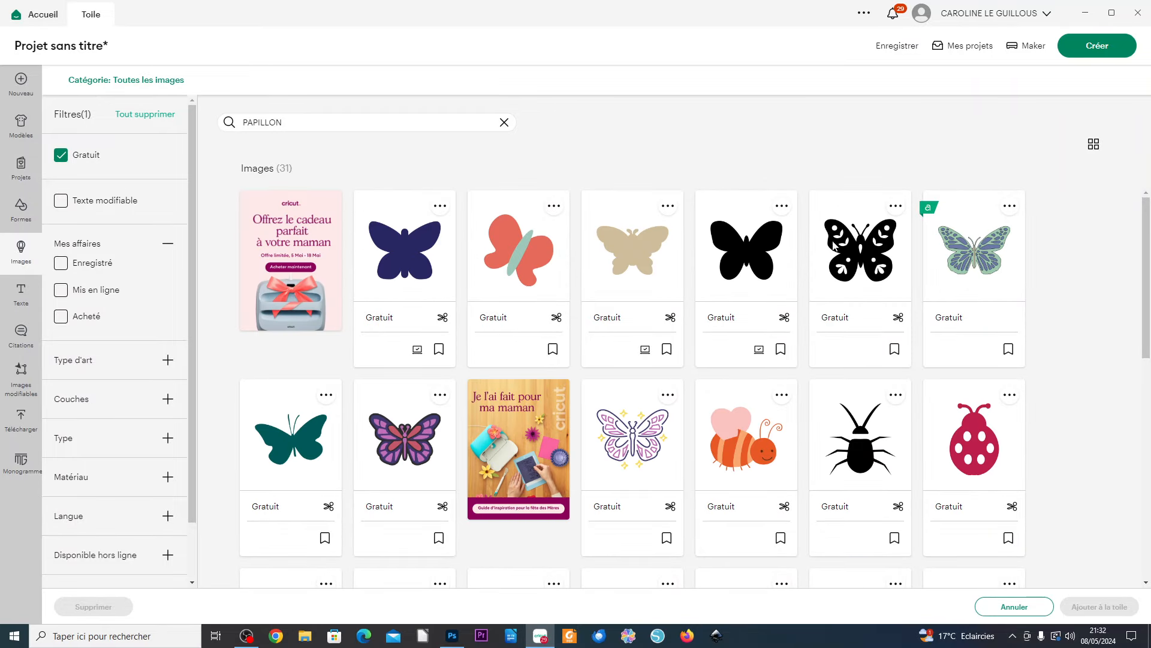
{"action": "left_click", "coordinate": [750, 246]}
{"action": "left_click", "coordinate": [1110, 607]}
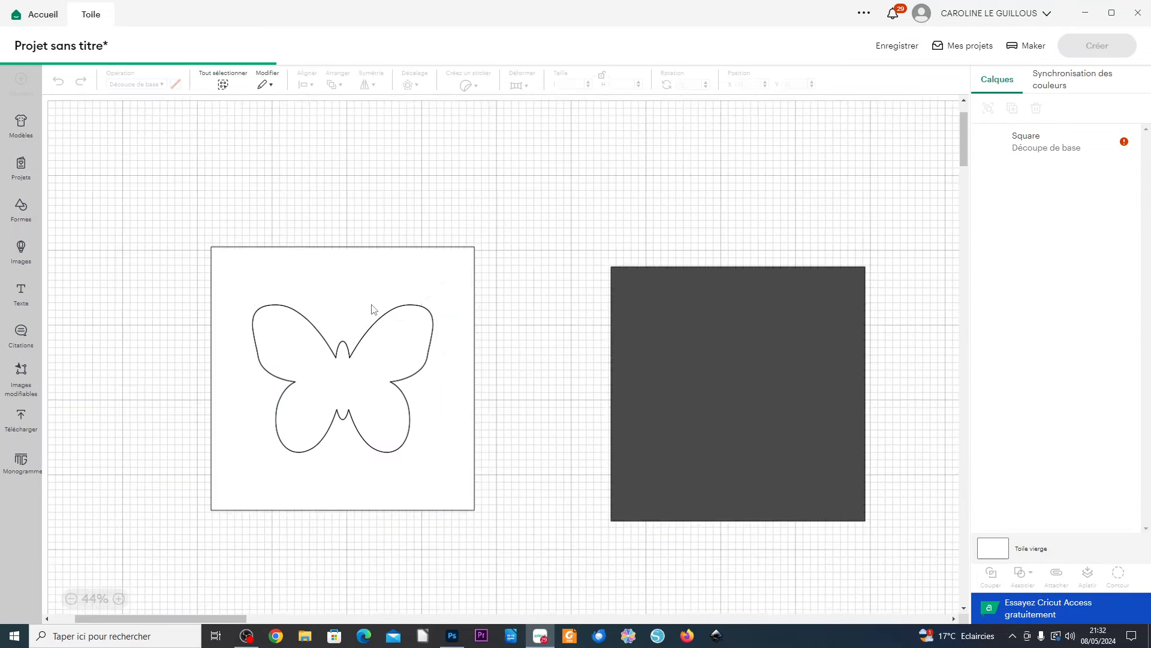
{"action": "left_click_drag", "start_coordinate": [165, 196], "coordinate": [203, 235]}
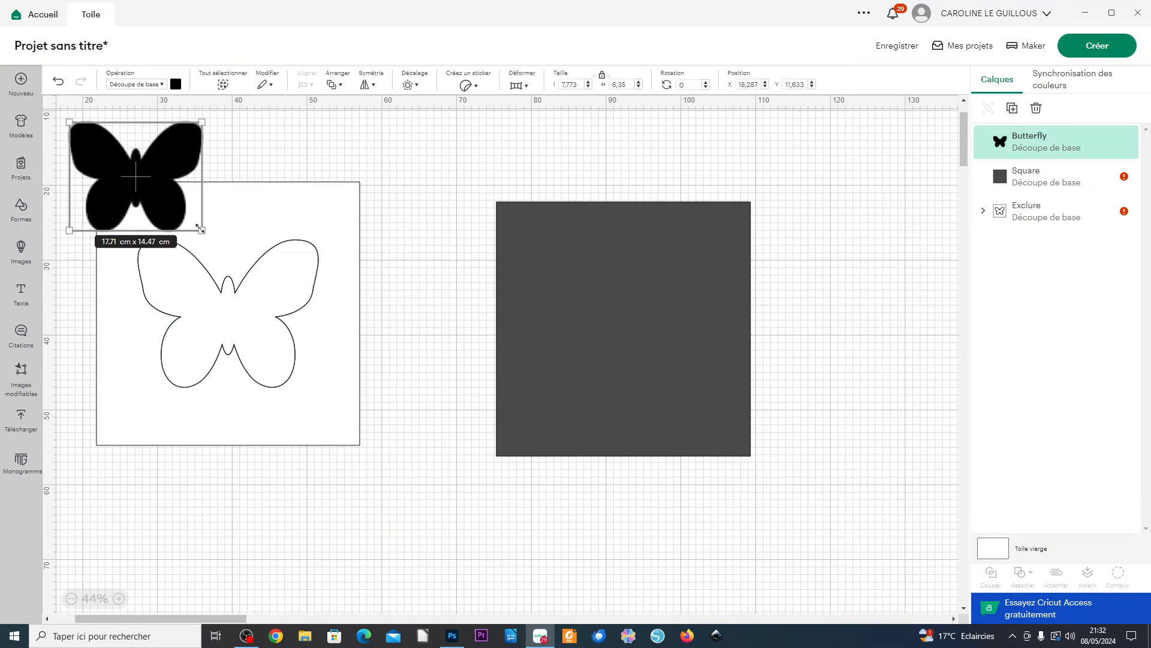
{"action": "left_click_drag", "start_coordinate": [135, 175], "coordinate": [629, 321]}
- Combine the solid butterfly and the dark square with Exclure to cut out the butterfly shape
{"action": "left_click_drag", "start_coordinate": [775, 484], "coordinate": [478, 187]}
{"action": "left_click", "coordinate": [1023, 573]}
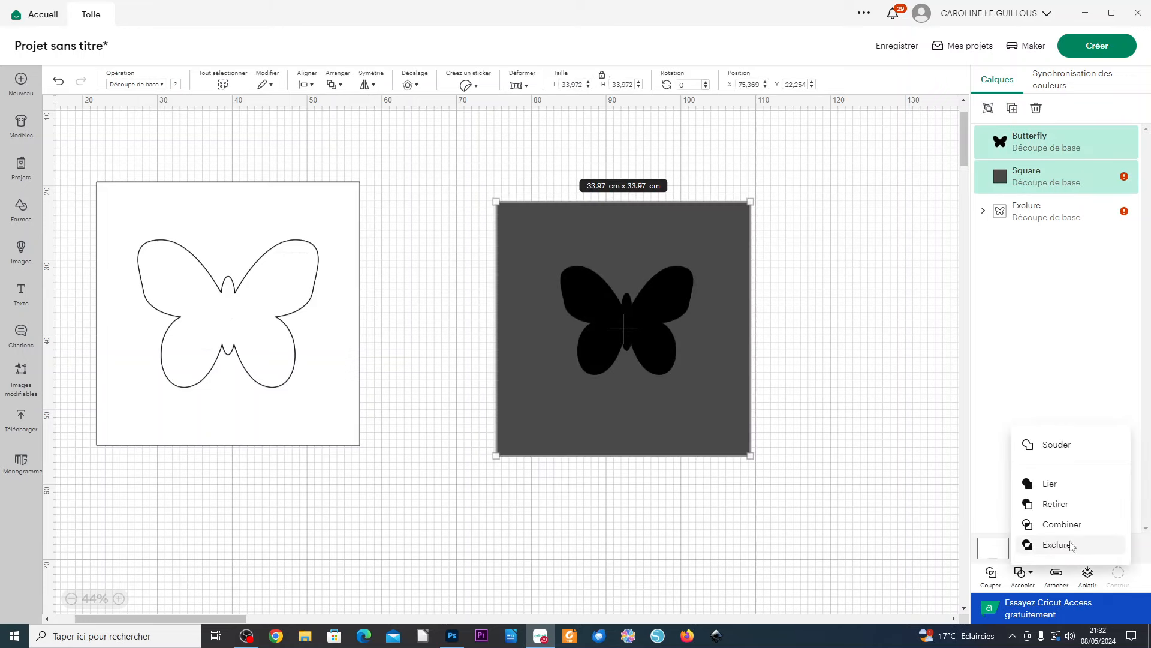
{"action": "left_click", "coordinate": [1071, 546]}
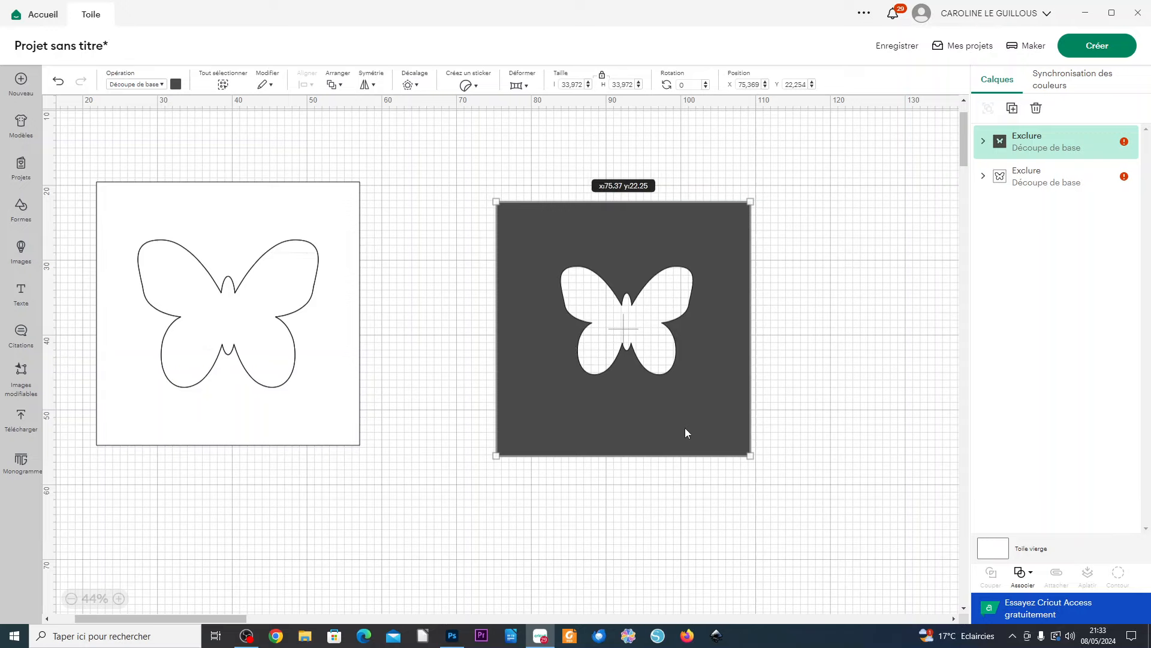
- Delete the dark cutout panel and move the white butterfly outline panel to about X 66.47, Y 18.77
{"action": "left_click_drag", "start_coordinate": [685, 427], "coordinate": [716, 427]}
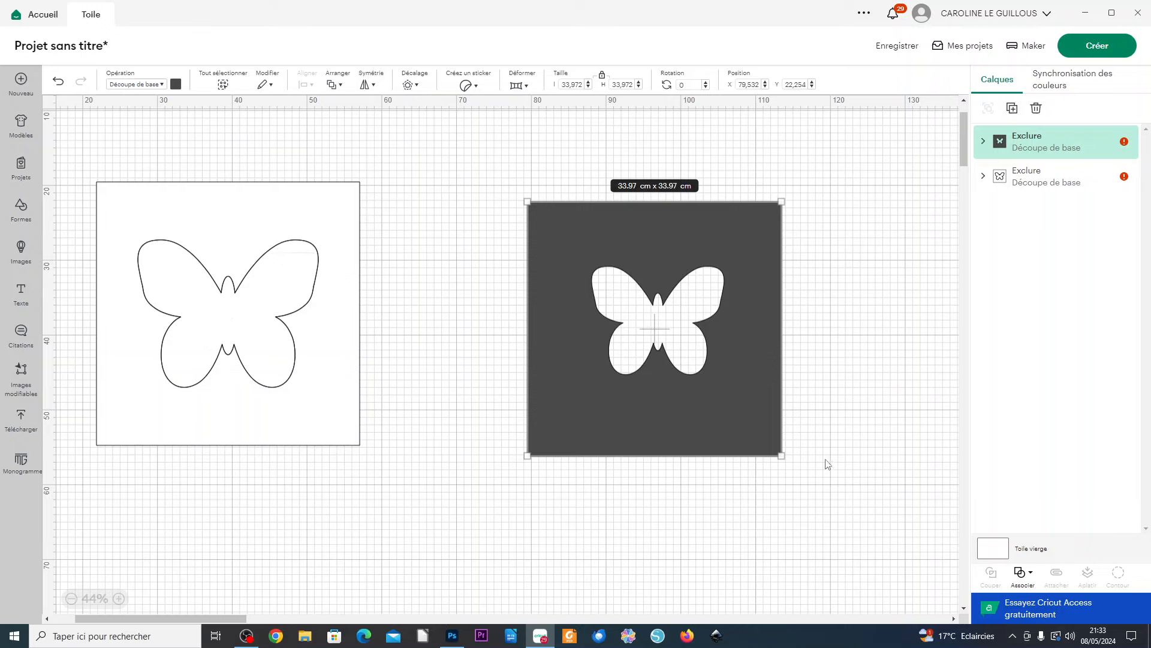
{"action": "key", "text": "Delete"}
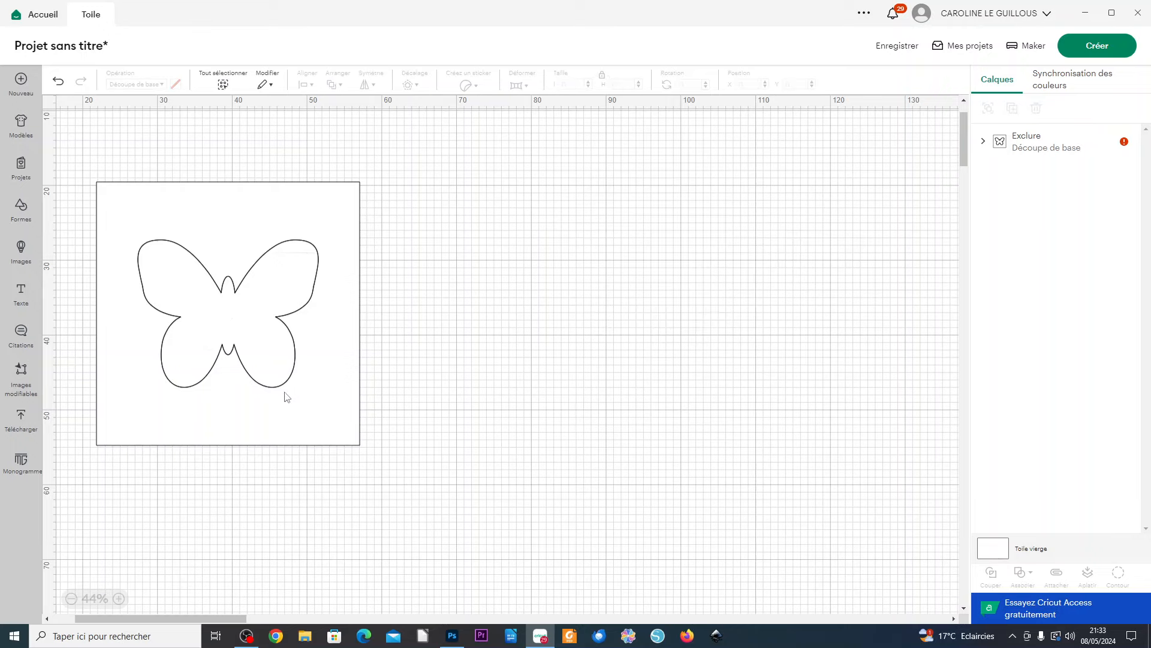
{"action": "left_click_drag", "start_coordinate": [300, 413], "coordinate": [648, 408]}
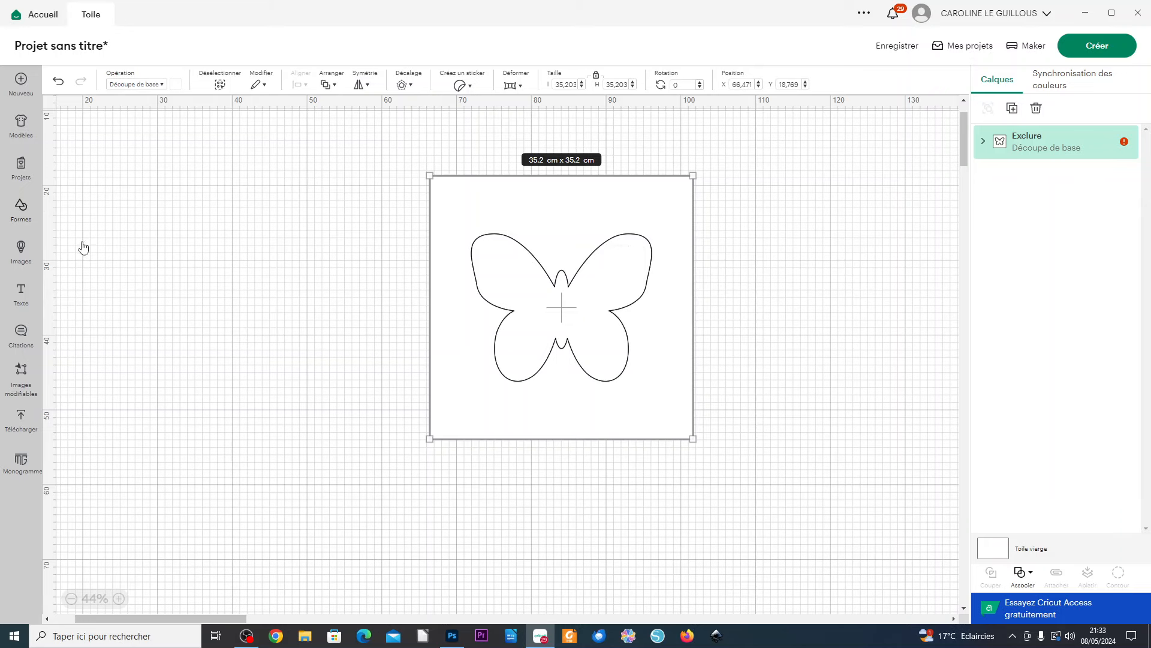
- Add an oval, rotate it 90°, and stretch it into a narrow upright shape about 22.06 x 2.8 cm
{"action": "left_click", "coordinate": [21, 209]}
{"action": "left_click", "coordinate": [133, 332]}
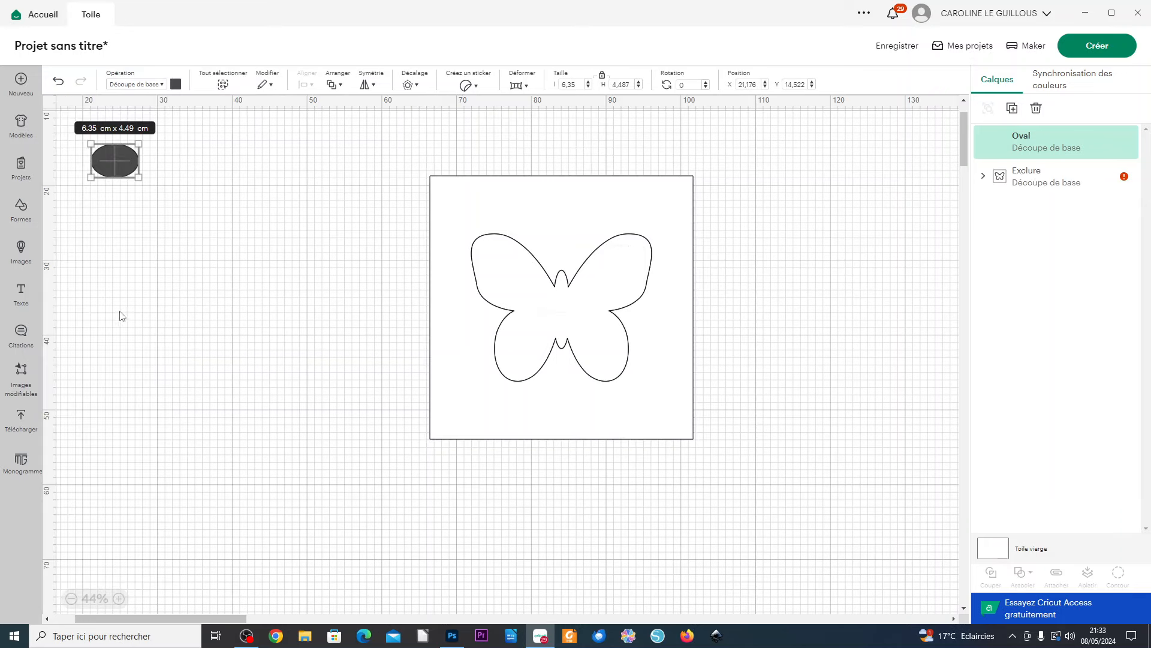
{"action": "left_click", "coordinate": [682, 84]}
{"action": "type", "text": "90"}
{"action": "key", "text": "Return"}
{"action": "left_click_drag", "start_coordinate": [120, 185], "coordinate": [115, 301]}
- Place the oval over the butterfly's body and centre it horizontally on the white panel
{"action": "left_click_drag", "start_coordinate": [131, 220], "coordinate": [562, 322]}
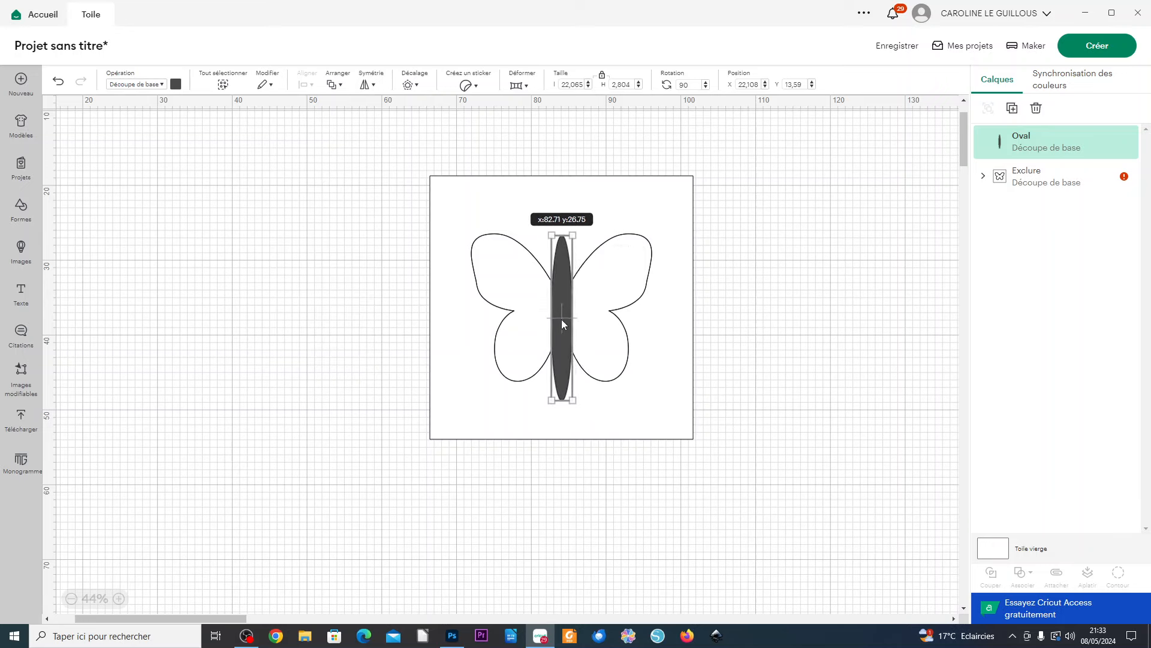
{"action": "left_click", "coordinate": [747, 378]}
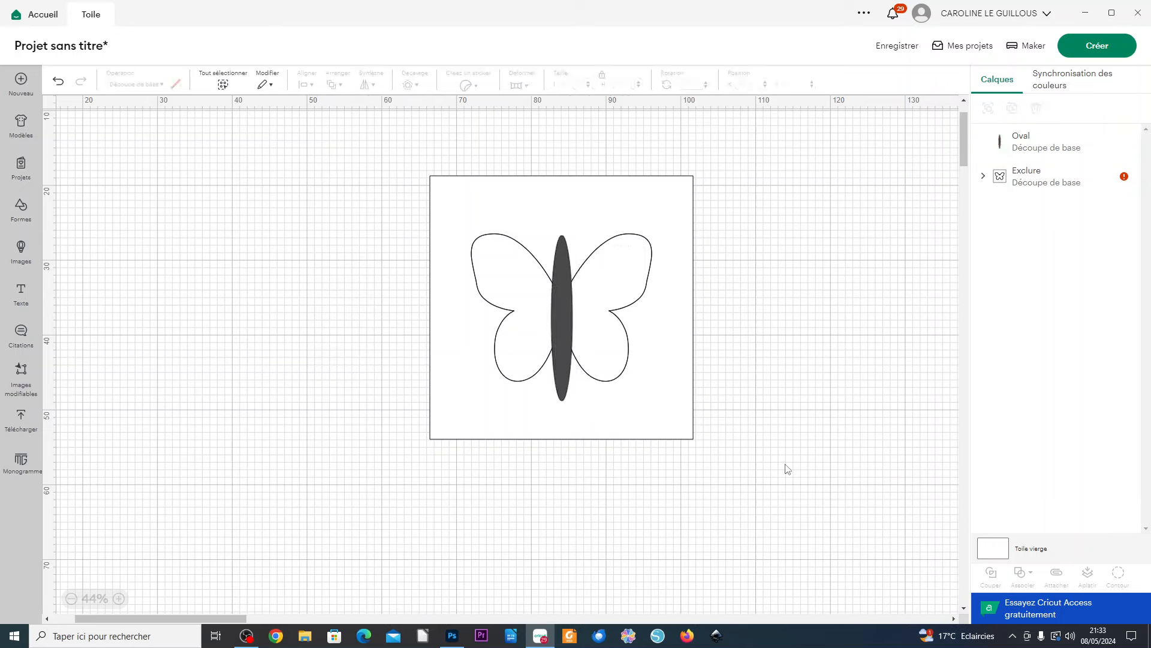
{"action": "left_click_drag", "start_coordinate": [810, 497], "coordinate": [368, 111]}
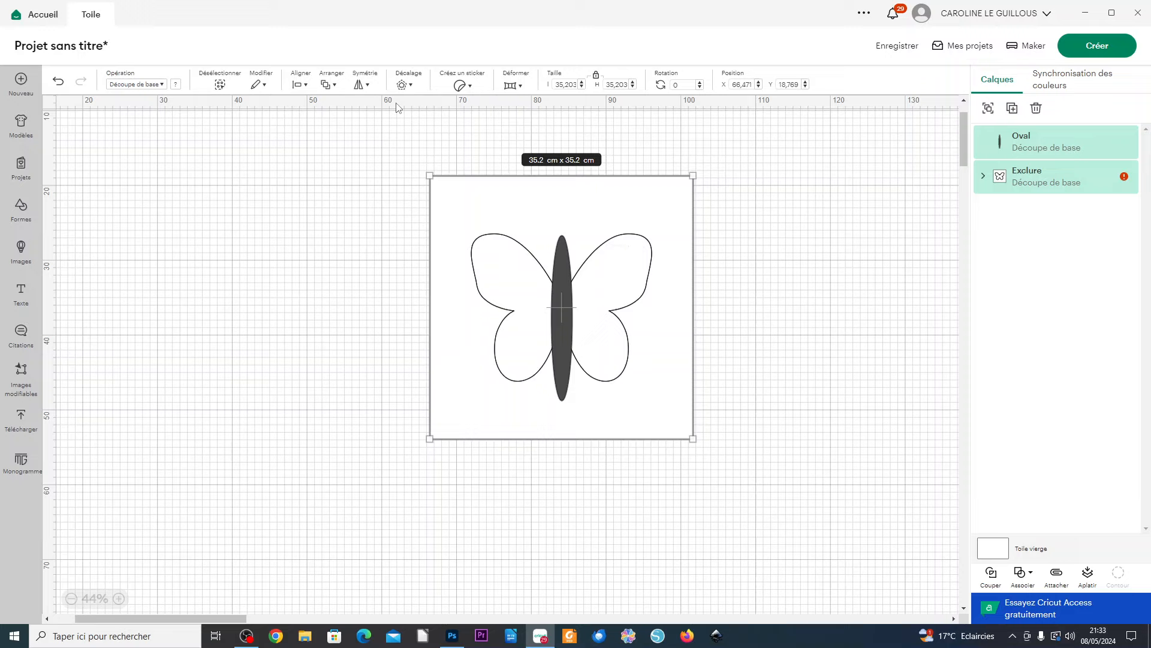
{"action": "left_click", "coordinate": [302, 86]}
{"action": "left_click", "coordinate": [350, 149]}
{"action": "scroll", "coordinate": [701, 393], "scroll_direction": "up", "scroll_amount": 5}
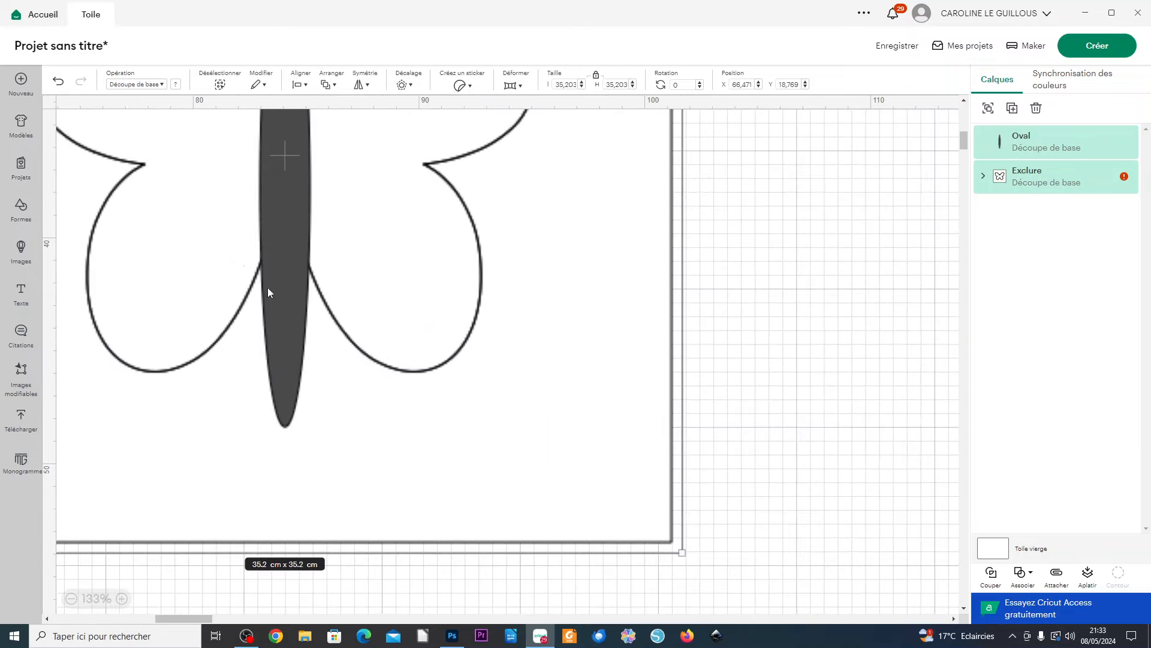
{"action": "scroll", "coordinate": [277, 326], "scroll_direction": "down", "scroll_amount": 4}
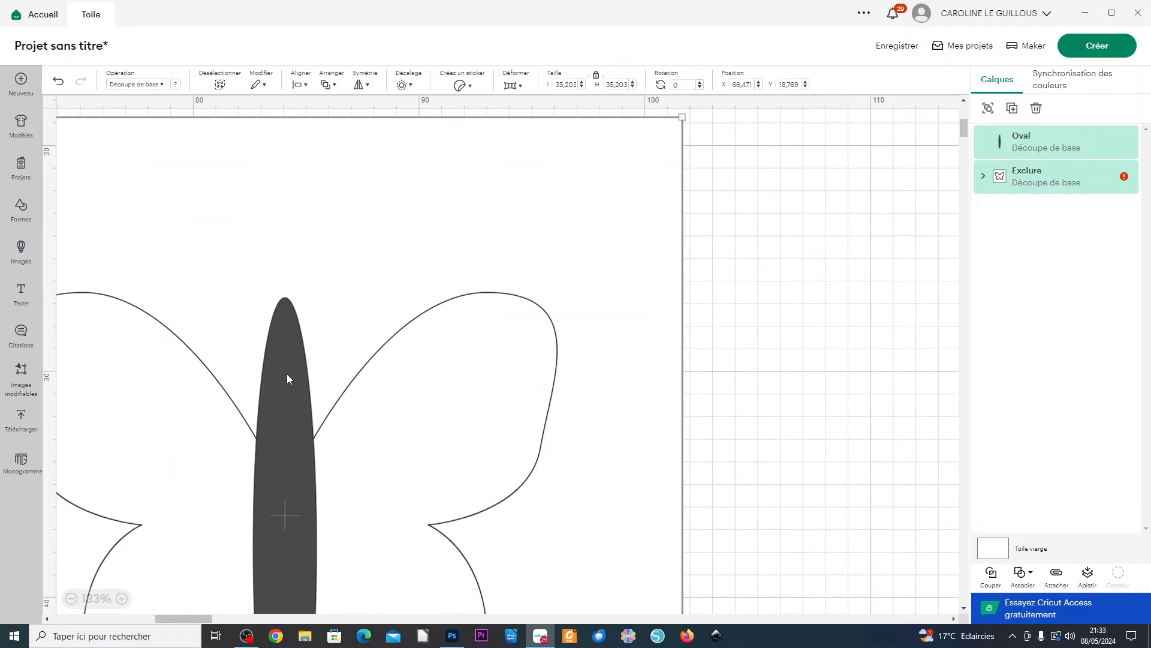
{"action": "scroll", "coordinate": [300, 364], "scroll_direction": "down", "scroll_amount": 2}
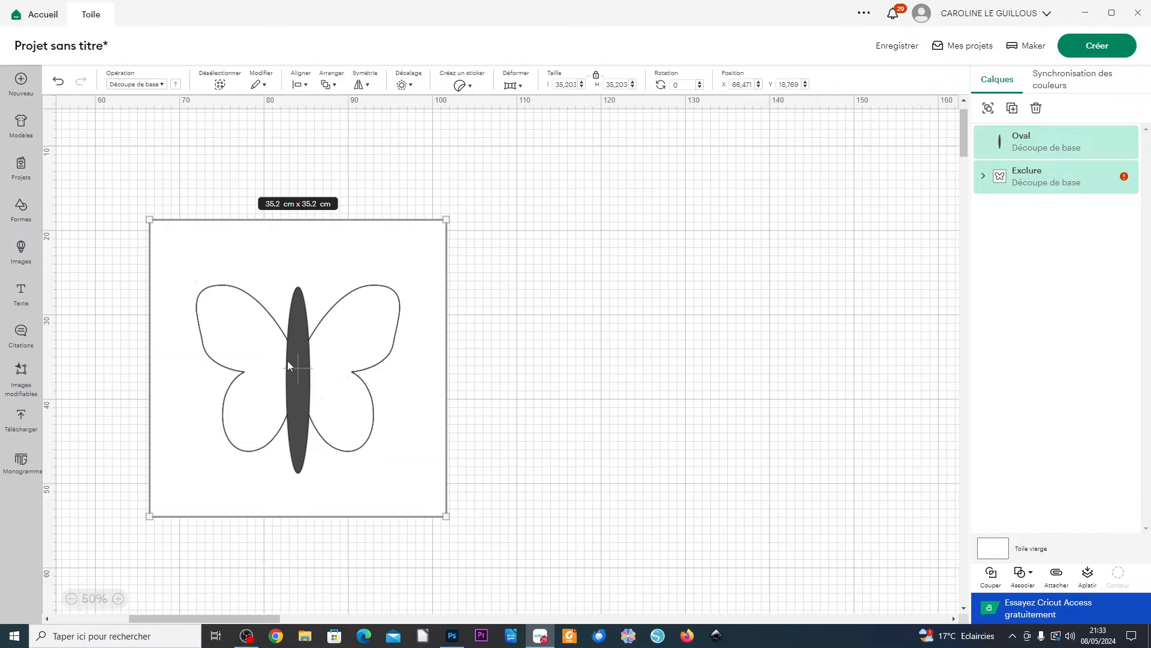
{"action": "scroll", "coordinate": [289, 360], "scroll_direction": "up", "scroll_amount": 5}
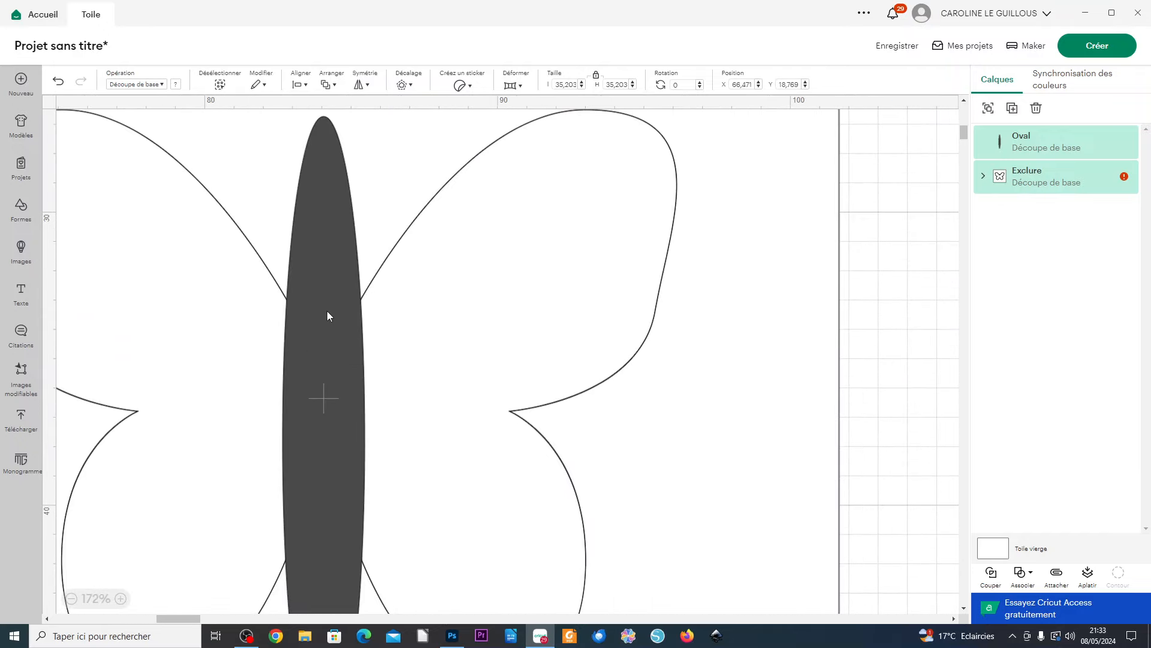
{"action": "scroll", "coordinate": [326, 344], "scroll_direction": "down", "scroll_amount": 5}
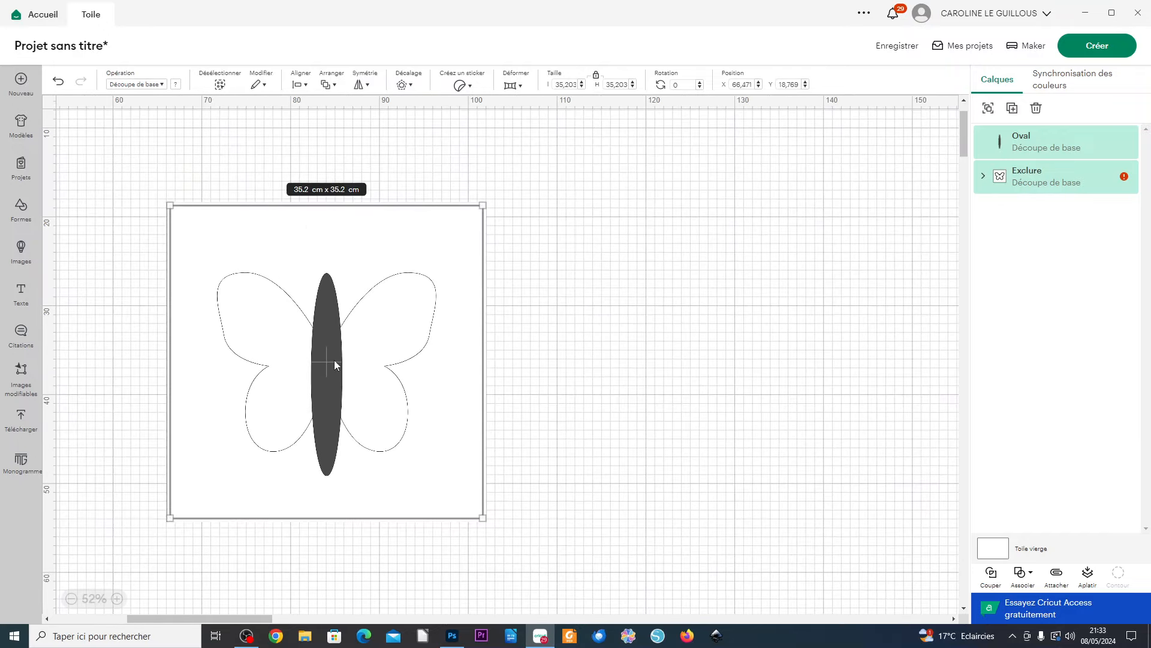
{"action": "left_click", "coordinate": [655, 403]}
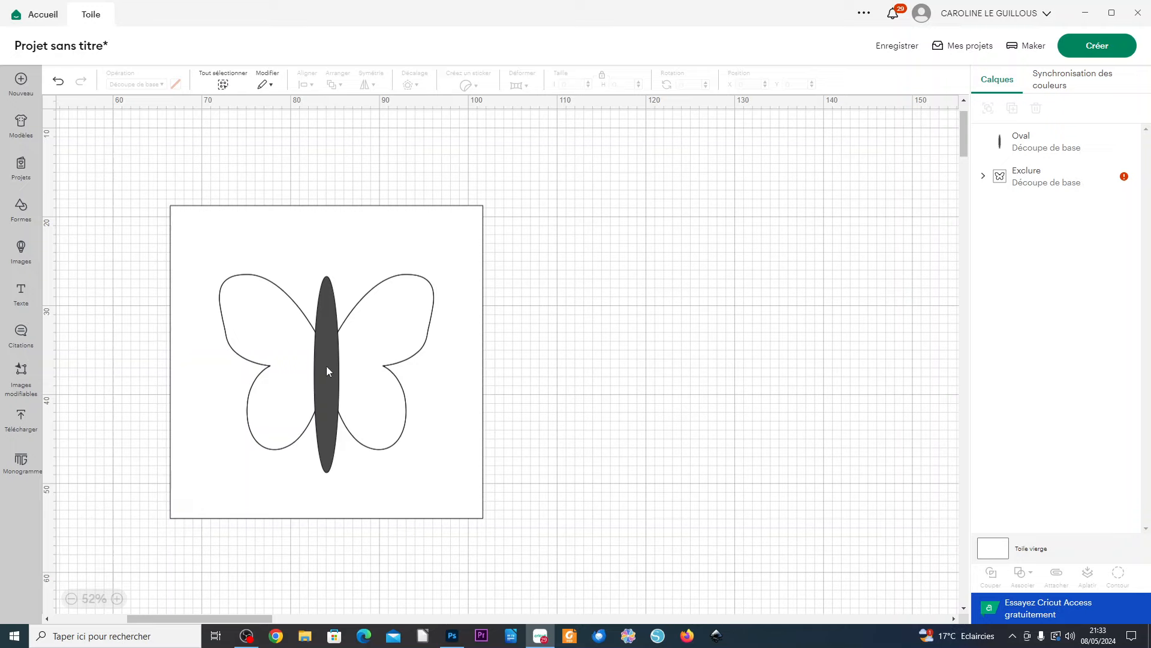
- Combine the oval and the butterfly outline panel with Lier to open the outline at the body
{"action": "left_click", "coordinate": [327, 368]}
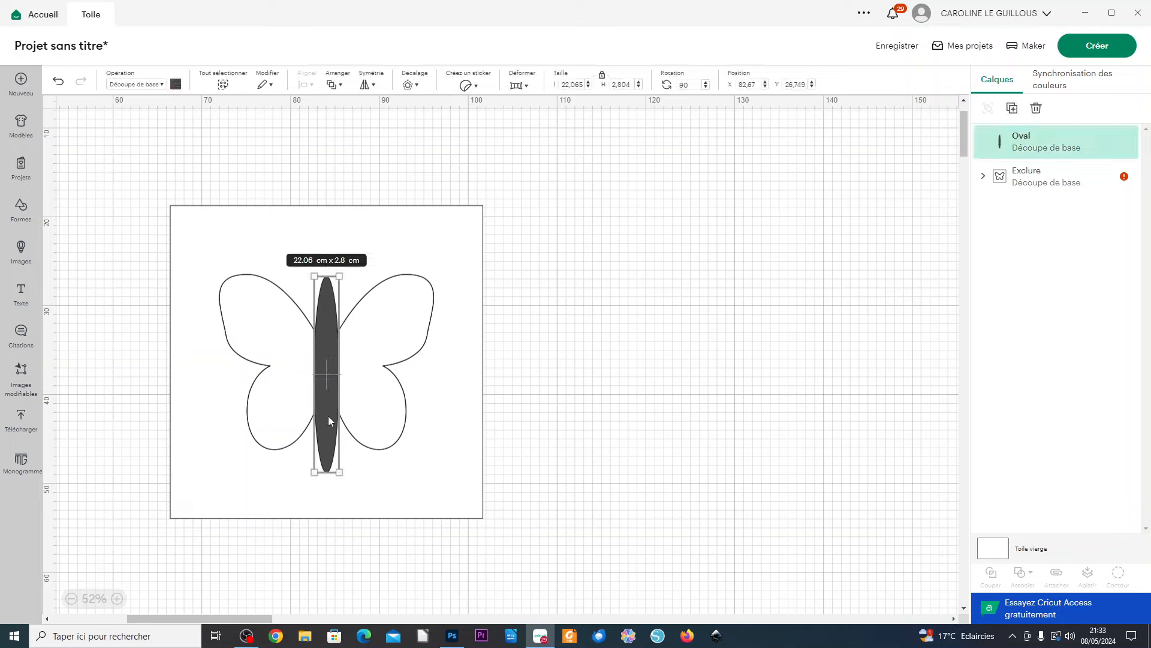
{"action": "left_click", "coordinate": [456, 256], "text": "shift"}
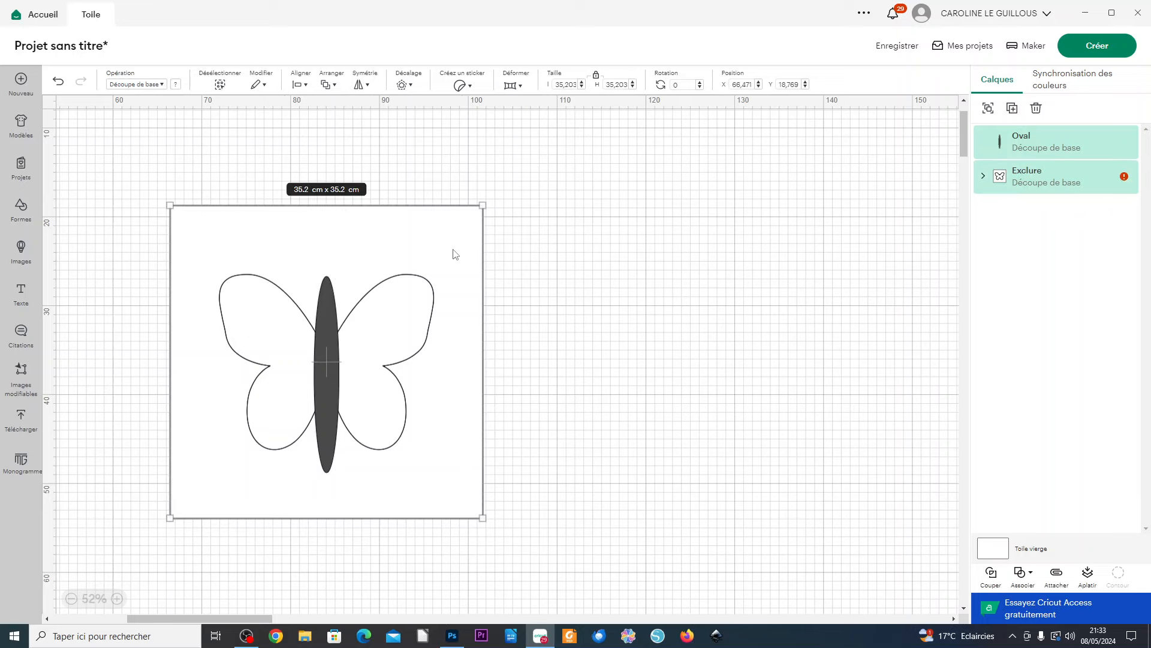
{"action": "left_click", "coordinate": [1019, 577]}
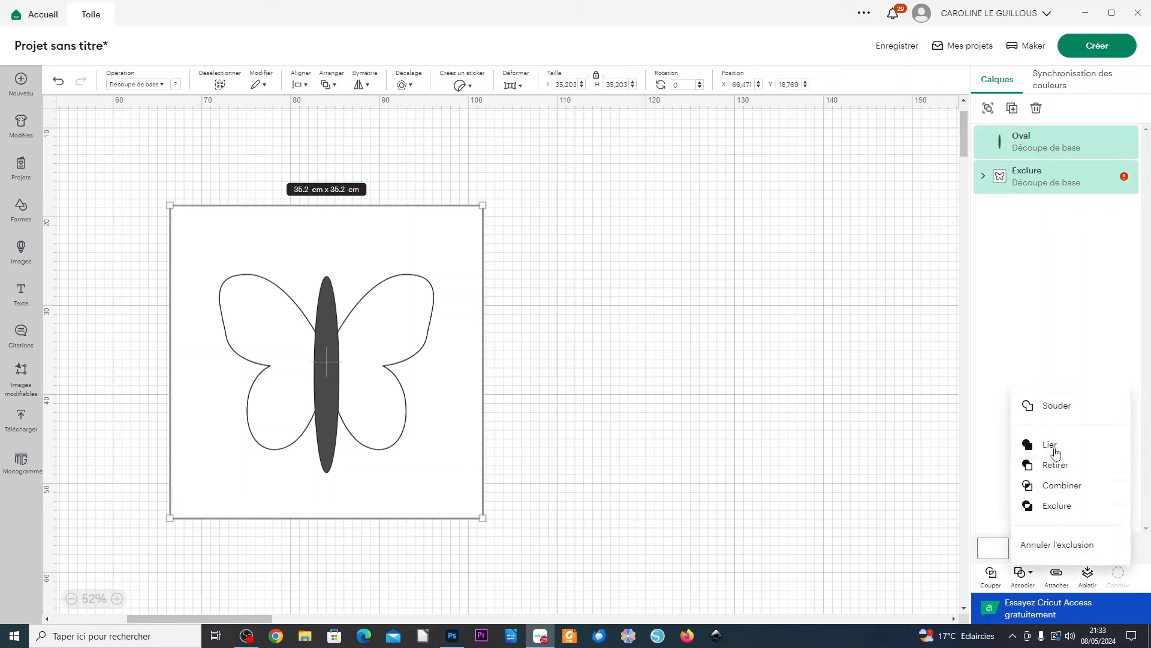
{"action": "left_click", "coordinate": [1056, 450]}
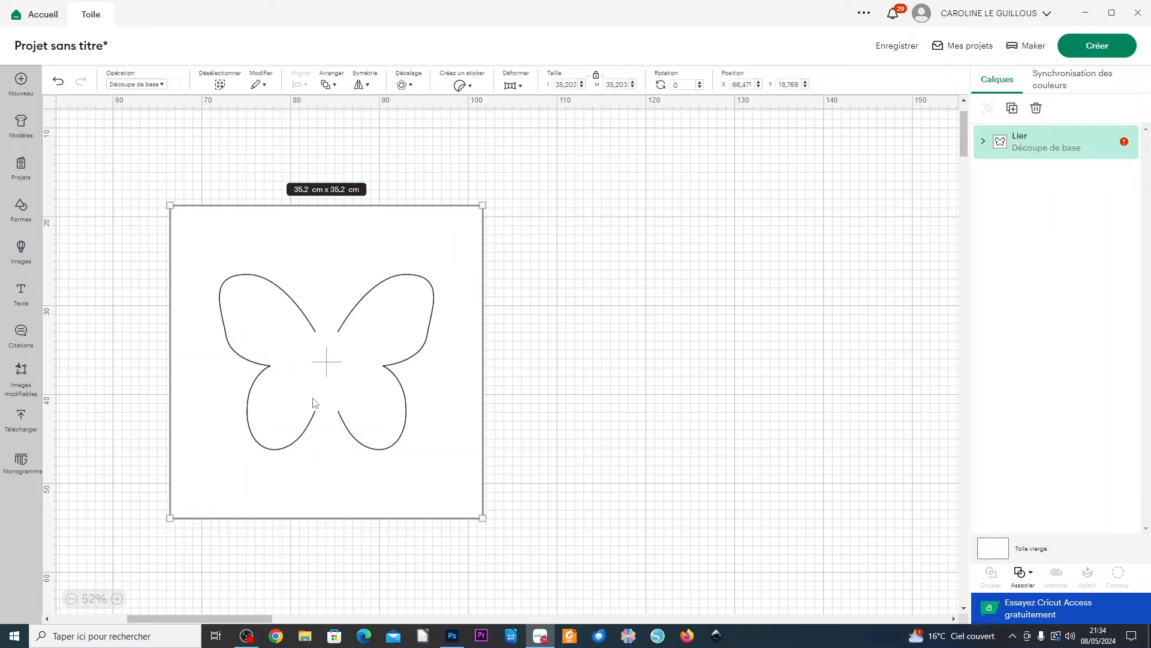
- Add a score line along the inner edge of the left wing and lengthen it to about 8.74 cm to span the gap
{"action": "left_click", "coordinate": [21, 207]}
{"action": "left_click", "coordinate": [79, 145]}
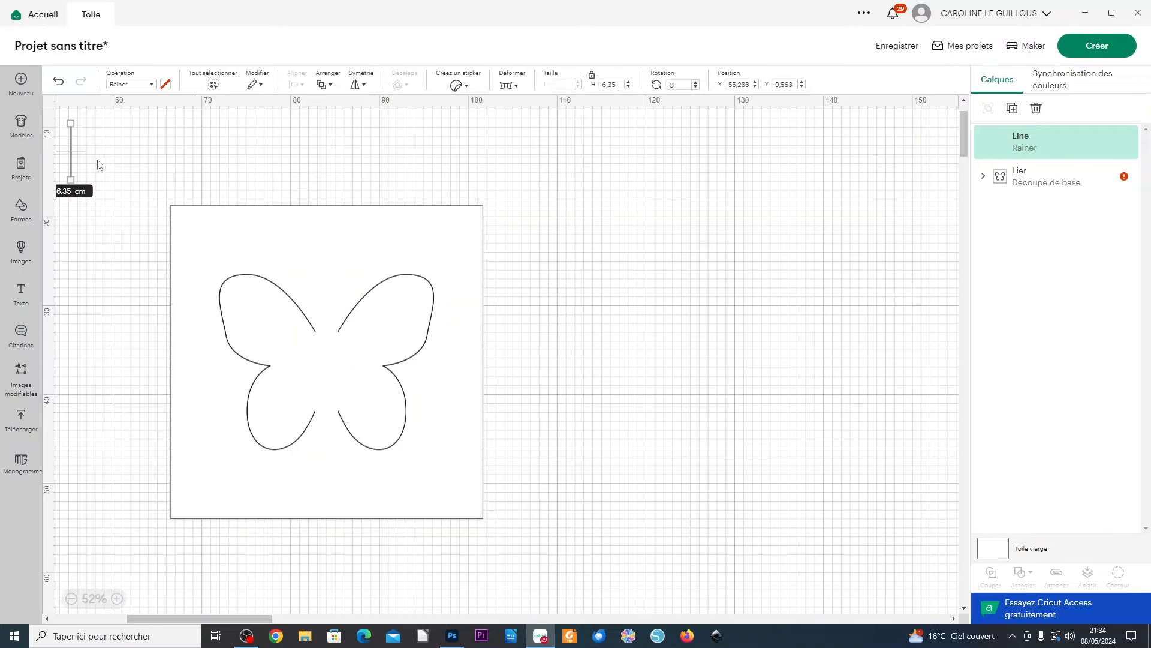
{"action": "left_click_drag", "start_coordinate": [73, 155], "coordinate": [317, 365]}
{"action": "scroll", "coordinate": [292, 386], "scroll_direction": "up", "scroll_amount": 5}
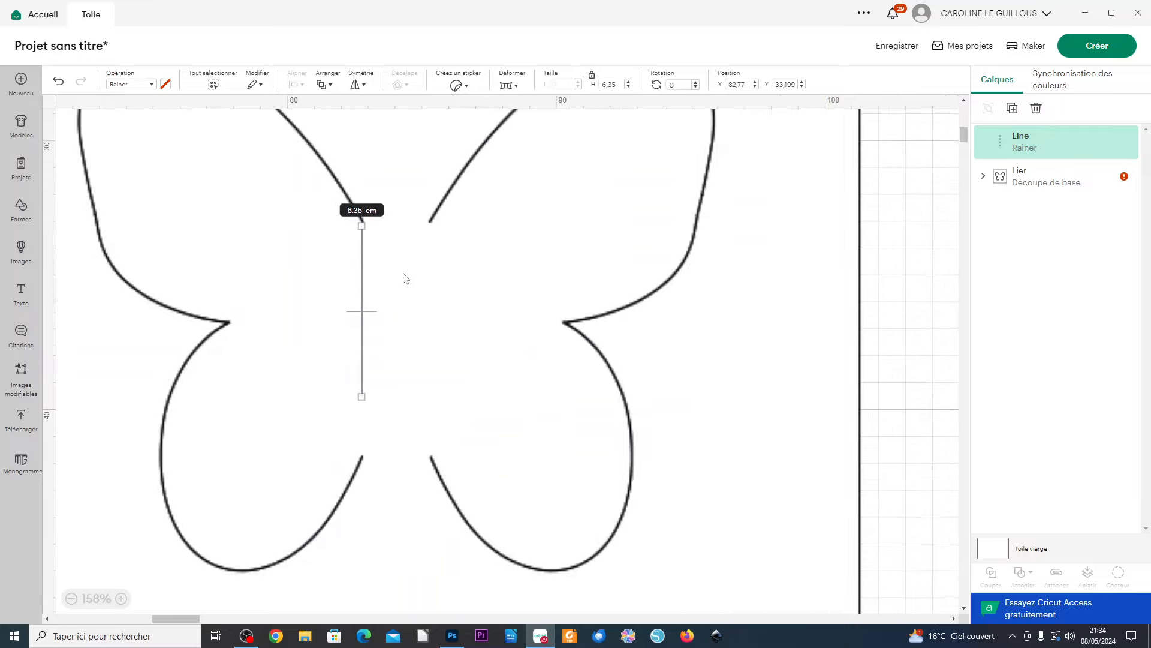
{"action": "left_click_drag", "start_coordinate": [361, 312], "coordinate": [365, 310]}
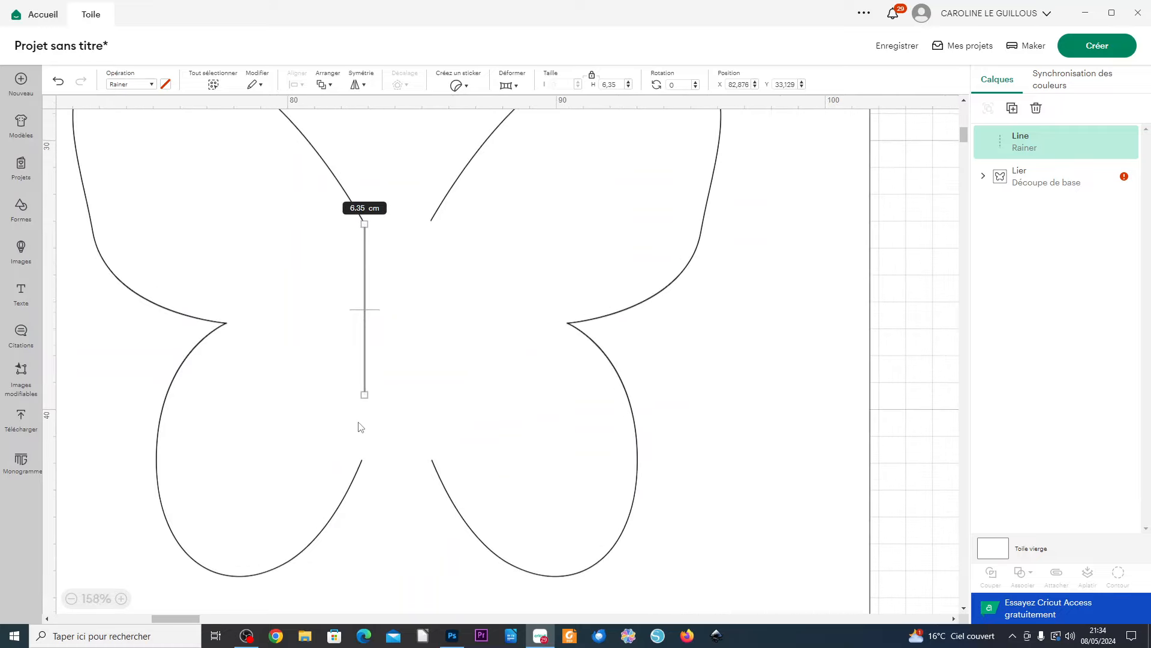
{"action": "left_click_drag", "start_coordinate": [364, 394], "coordinate": [362, 458]}
{"action": "left_click", "coordinate": [933, 437]}
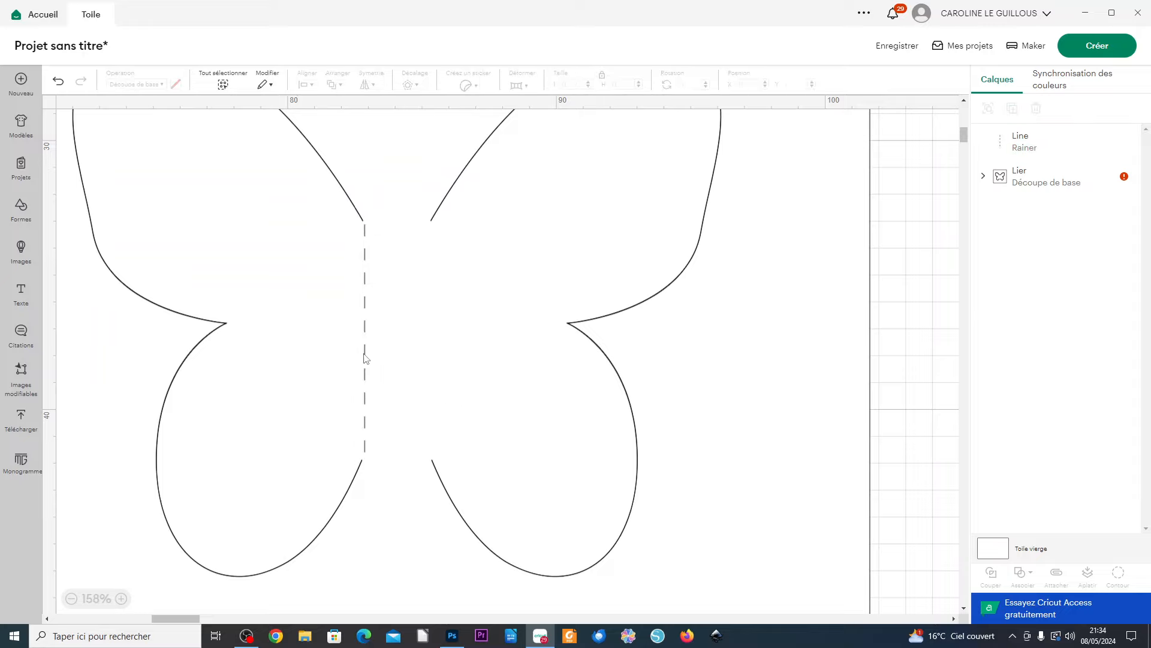
- Rotate the left score line about 0.82° and move it to about X 82.74, Y 33.16 to meet both wing ends
{"action": "left_click", "coordinate": [364, 349]}
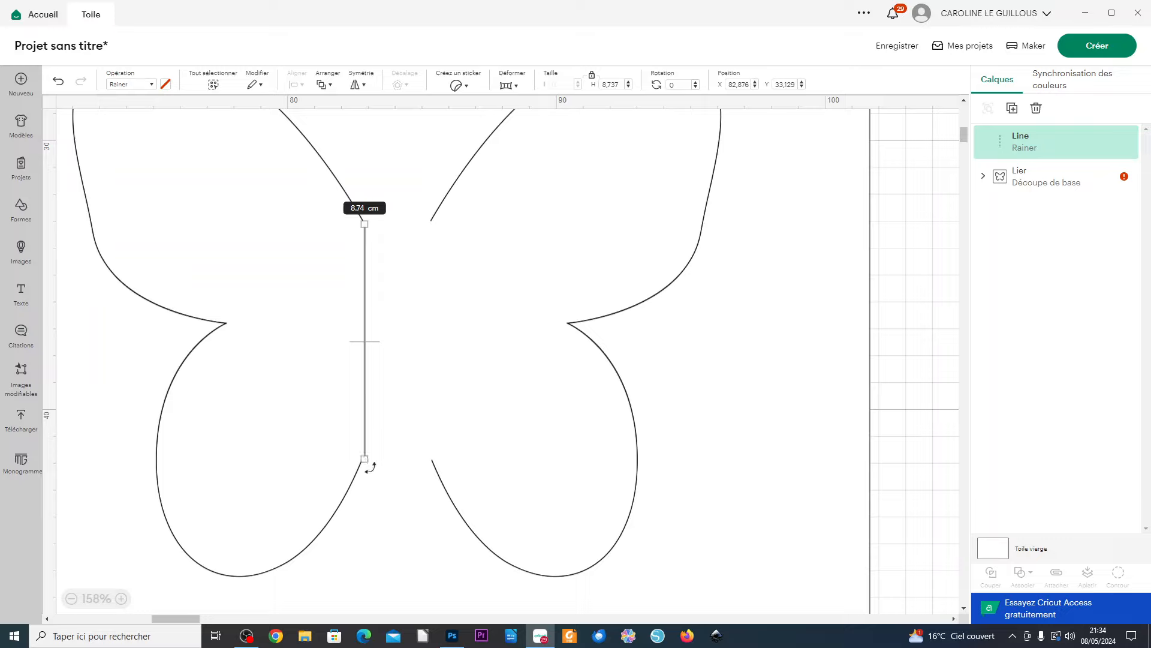
{"action": "left_click_drag", "start_coordinate": [370, 468], "coordinate": [367, 465]}
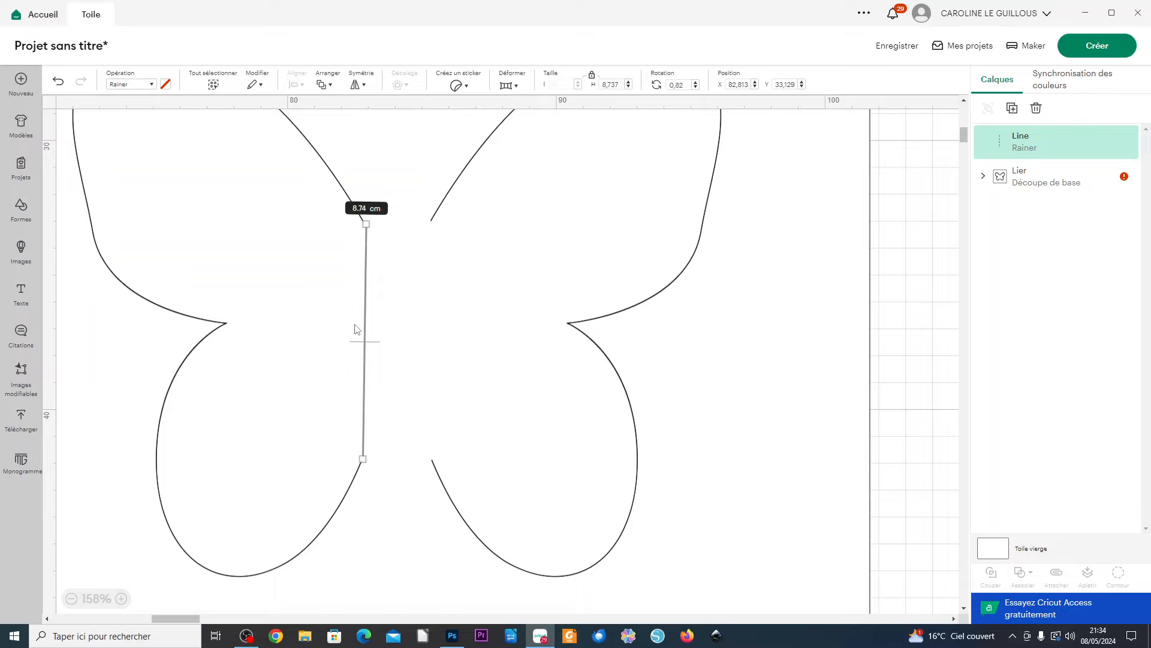
{"action": "left_click", "coordinate": [657, 372]}
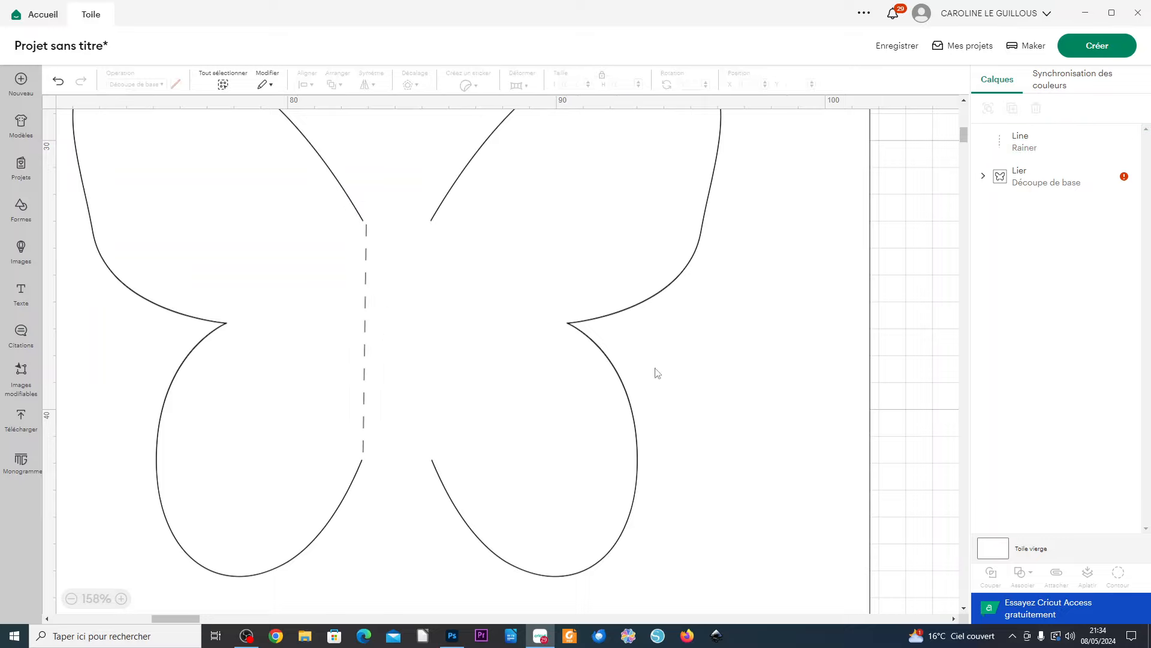
{"action": "left_click", "coordinate": [369, 282]}
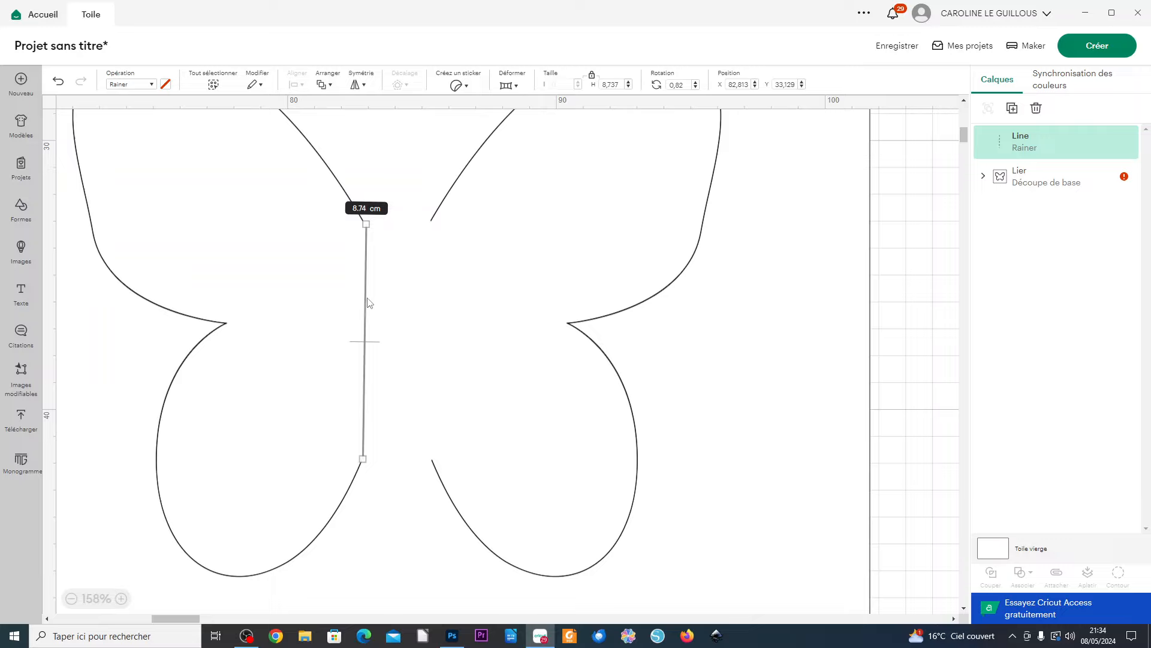
{"action": "left_click_drag", "start_coordinate": [368, 302], "coordinate": [367, 303]}
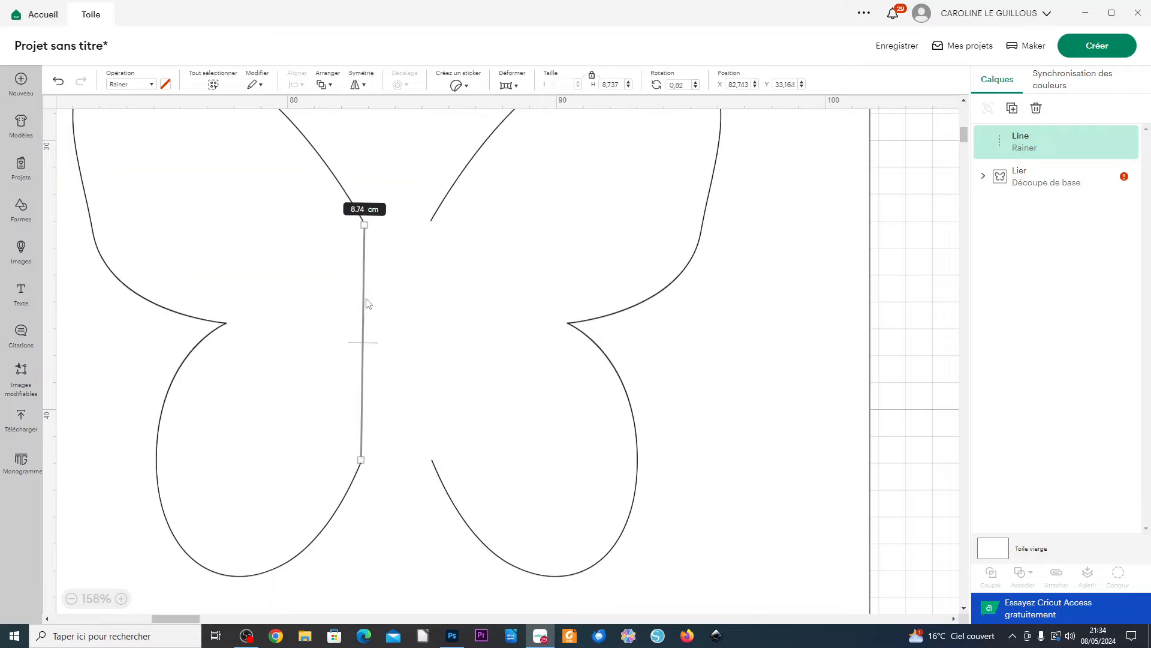
- Duplicate the score line, place the copy along the right wing's inner gap, and tilt it to meet both wing ends
{"action": "key", "text": "ctrl+c"}
{"action": "key", "text": "ctrl+v"}
{"action": "left_click_drag", "start_coordinate": [80, 249], "coordinate": [429, 343]}
{"action": "left_click_drag", "start_coordinate": [424, 464], "coordinate": [427, 471]}
{"action": "left_click", "coordinate": [906, 364]}
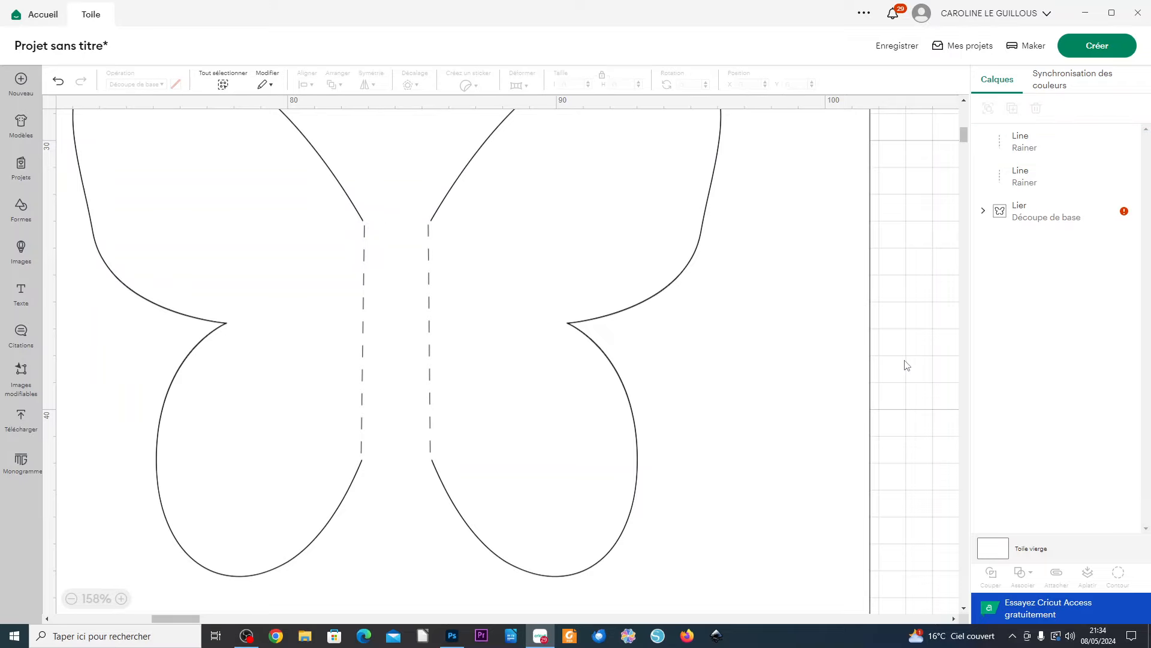
- Attach both score lines to the butterfly panel and move the attached panel to about X 44.6, Y 7.45
{"action": "scroll", "coordinate": [410, 399], "scroll_direction": "down", "scroll_amount": 5}
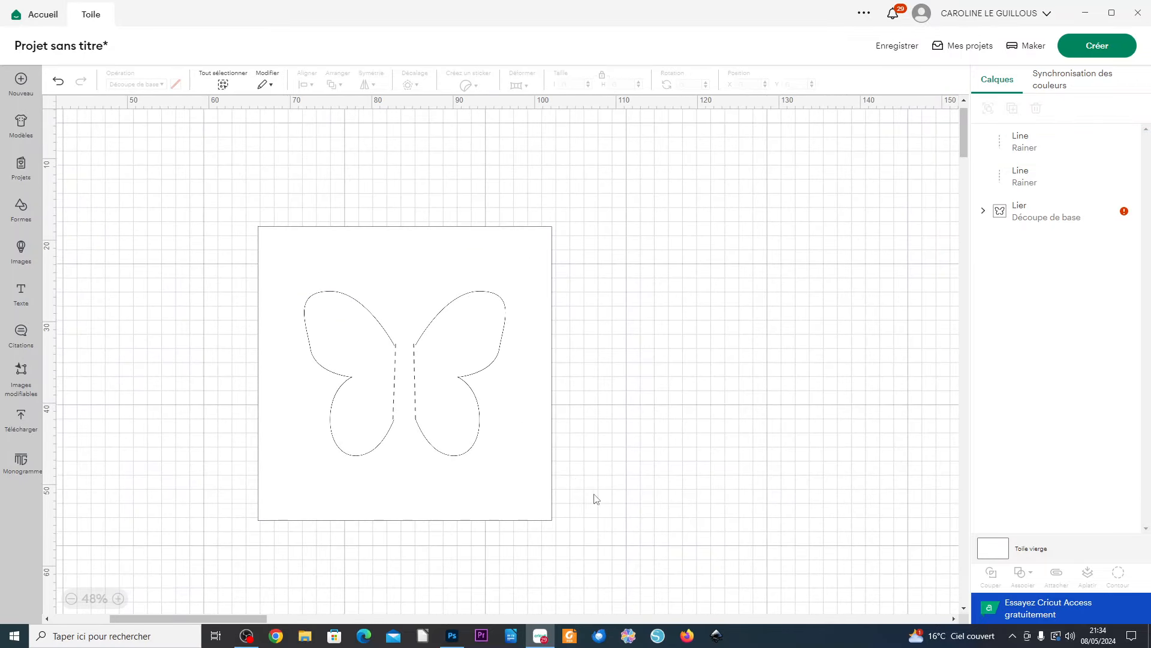
{"action": "left_click_drag", "start_coordinate": [661, 545], "coordinate": [217, 220]}
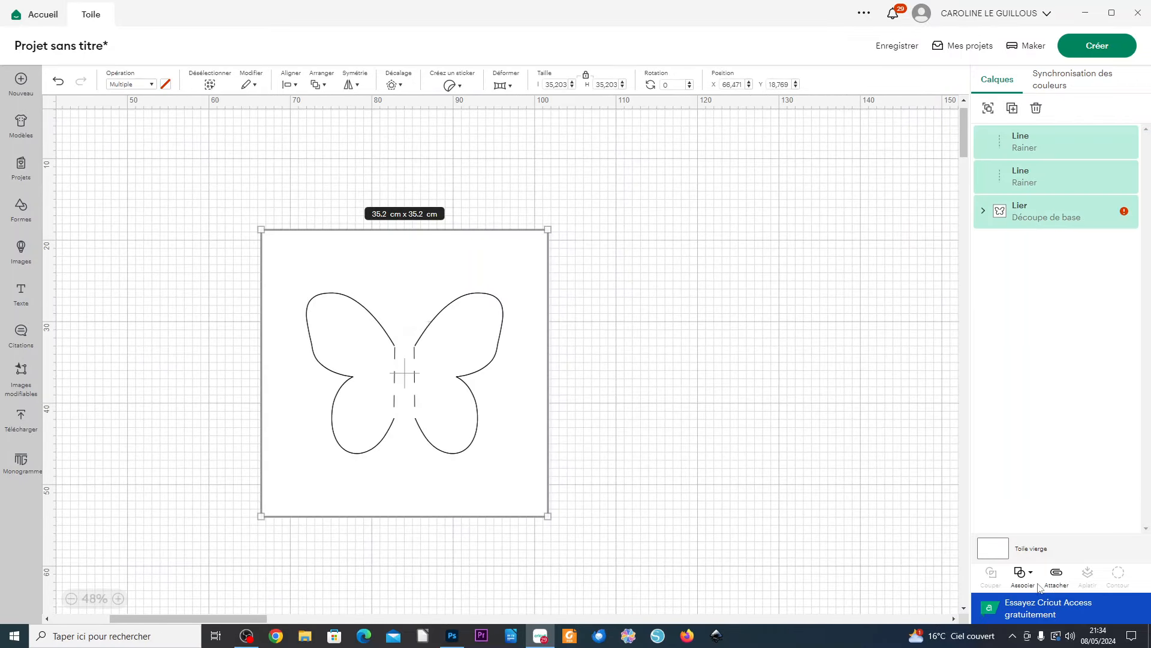
{"action": "left_click", "coordinate": [1056, 577]}
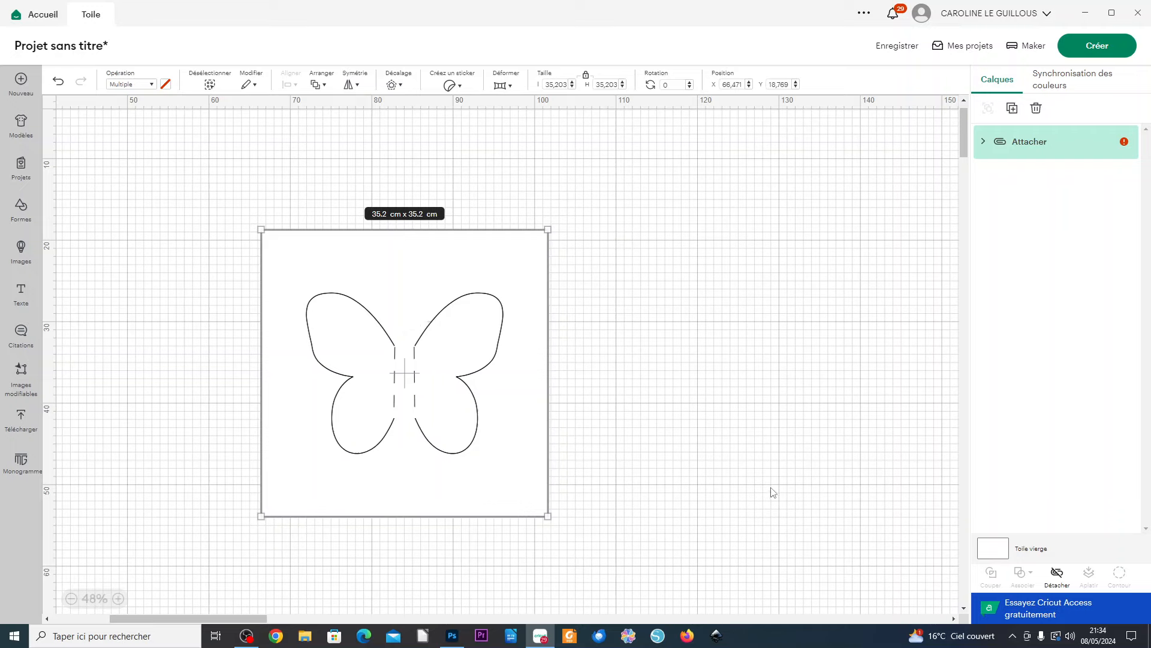
{"action": "left_click_drag", "start_coordinate": [538, 445], "coordinate": [360, 353]}
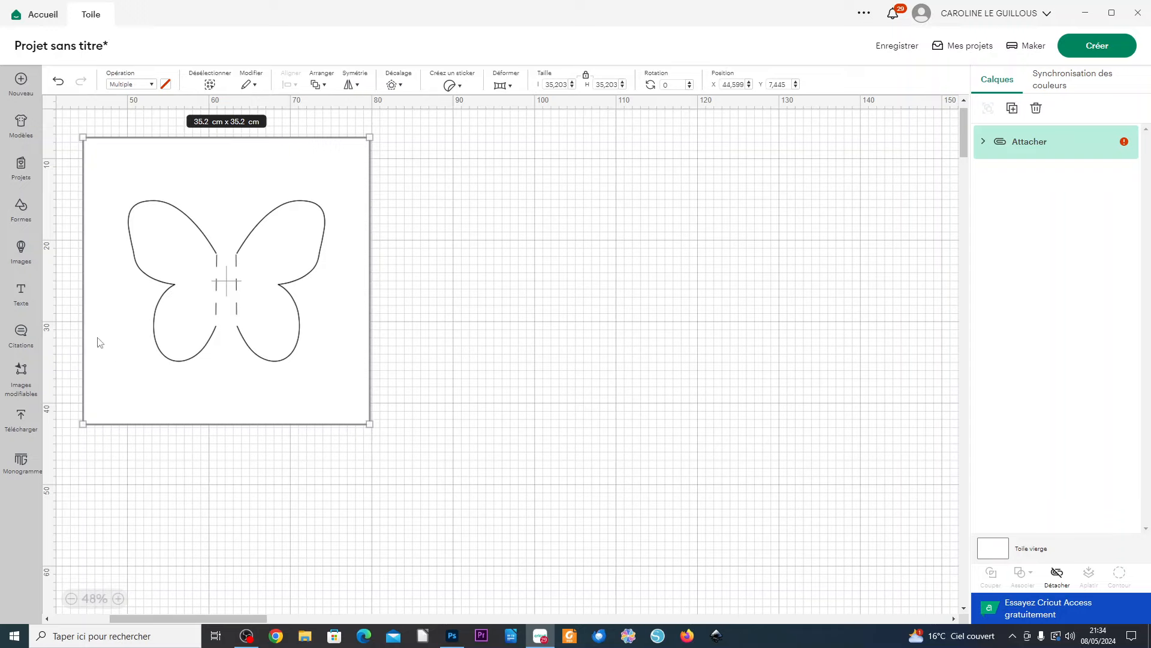
- Add a square, enlarge it to about 35.56 cm, and place it to the right of the butterfly panel
{"action": "left_click", "coordinate": [21, 210]}
{"action": "left_click", "coordinate": [178, 280]}
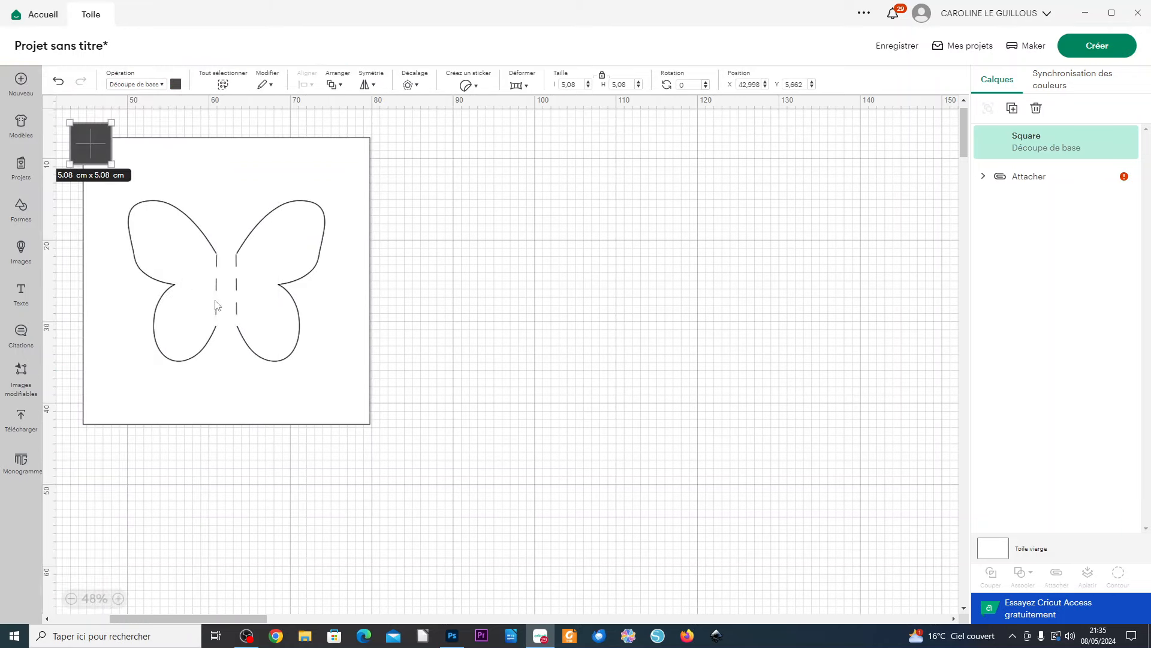
{"action": "left_click_drag", "start_coordinate": [111, 163], "coordinate": [359, 412]}
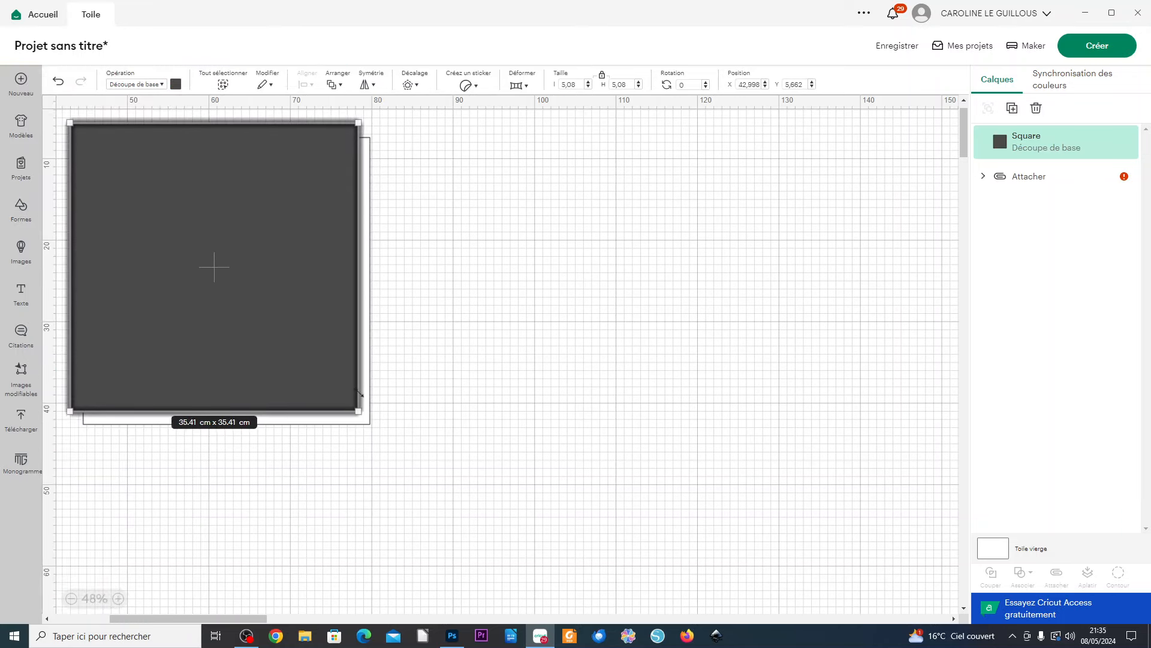
{"action": "left_click_drag", "start_coordinate": [271, 283], "coordinate": [663, 328]}
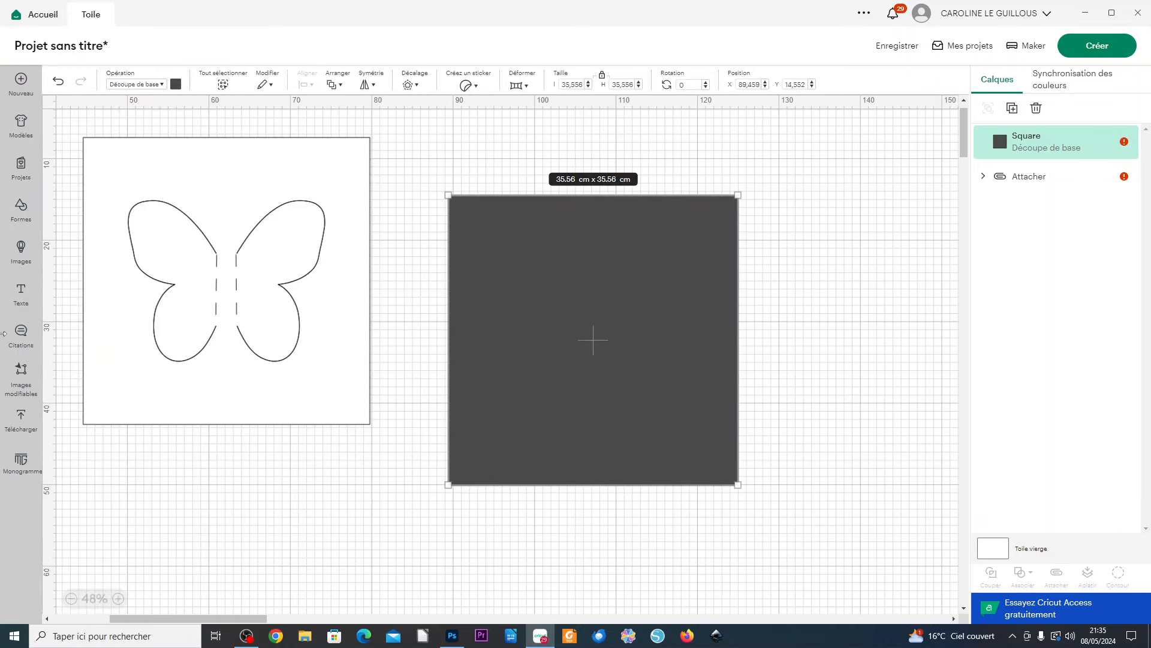
- Add a rounded-corner square and enlarge it on top of the dark square, leaving an even border all around
{"action": "left_click", "coordinate": [22, 208]}
{"action": "left_click", "coordinate": [87, 336]}
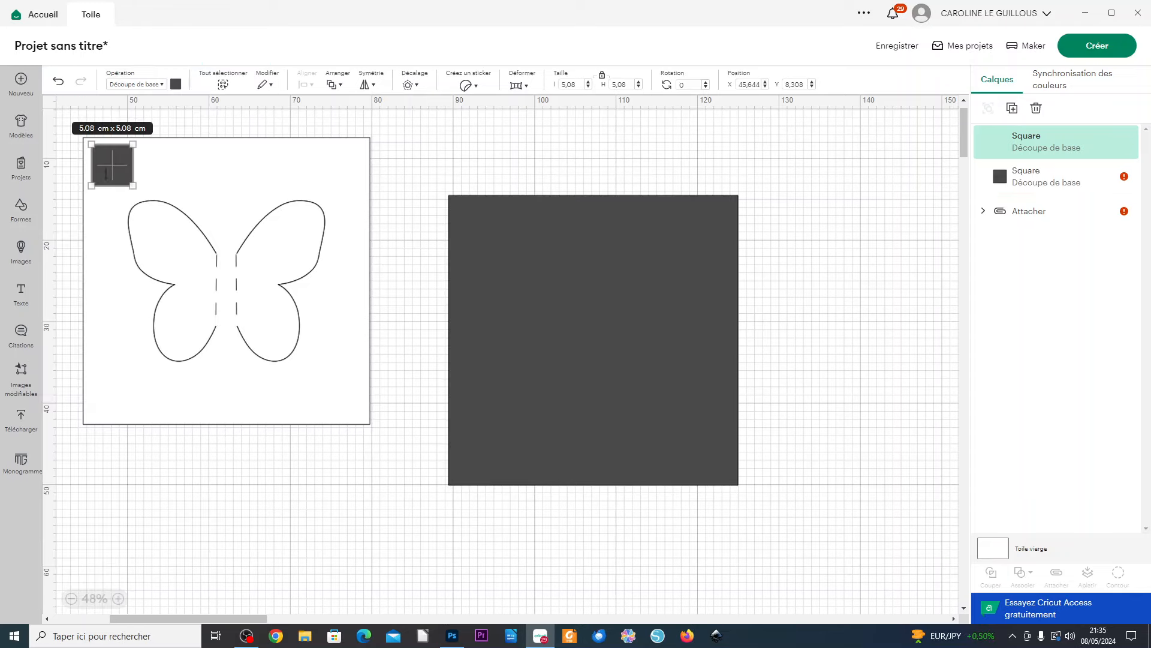
{"action": "left_click_drag", "start_coordinate": [132, 185], "coordinate": [262, 314]}
{"action": "left_click_drag", "start_coordinate": [180, 233], "coordinate": [556, 306]}
{"action": "left_click_drag", "start_coordinate": [641, 373], "coordinate": [711, 457]}
{"action": "left_click", "coordinate": [847, 466]}
- Centre the rounded square on the large square and subtract it with Retirer to form a frame
{"action": "left_click_drag", "start_coordinate": [809, 503], "coordinate": [444, 189]}
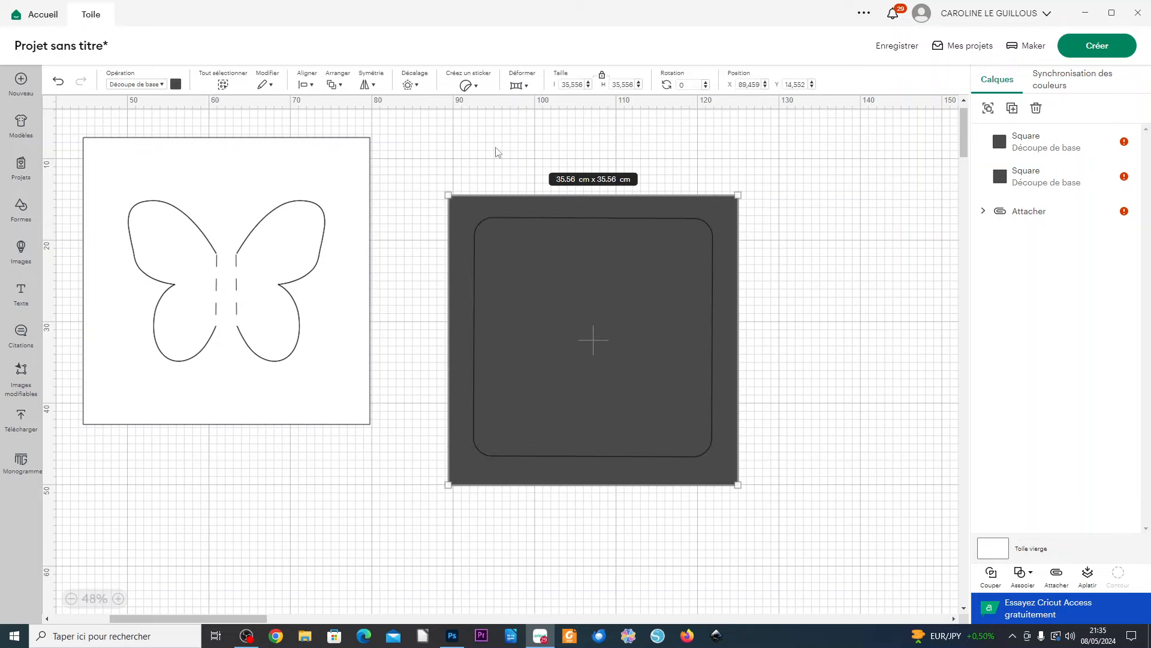
{"action": "left_click", "coordinate": [311, 79]}
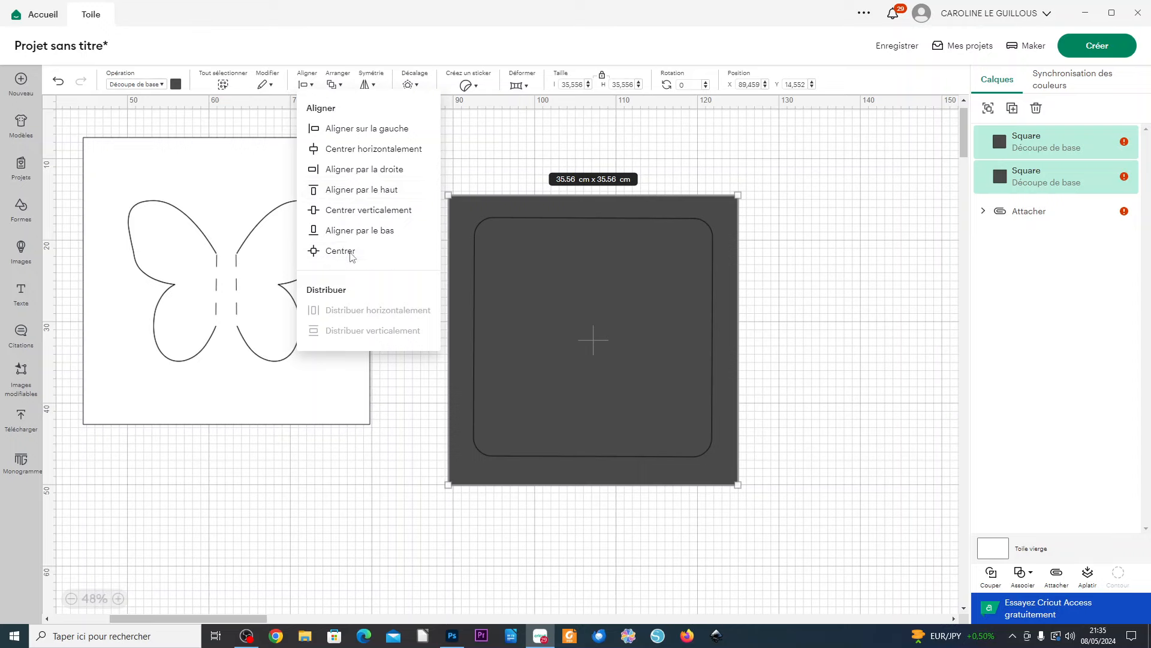
{"action": "left_click", "coordinate": [350, 254]}
{"action": "left_click", "coordinate": [1021, 574]}
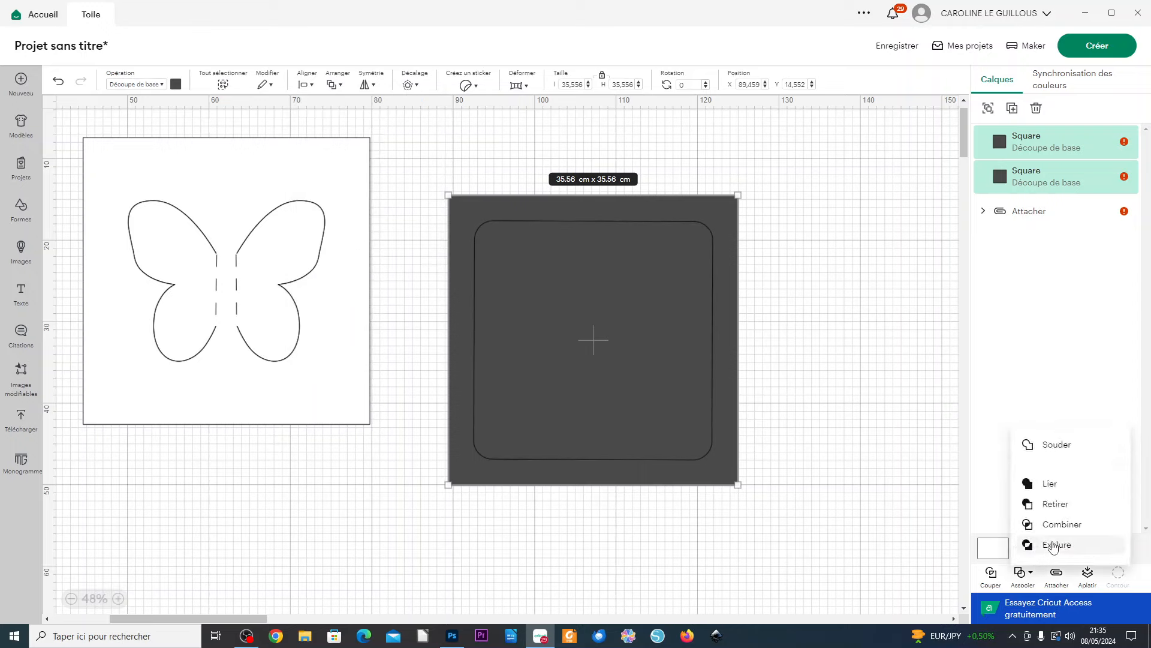
{"action": "left_click", "coordinate": [1055, 504]}
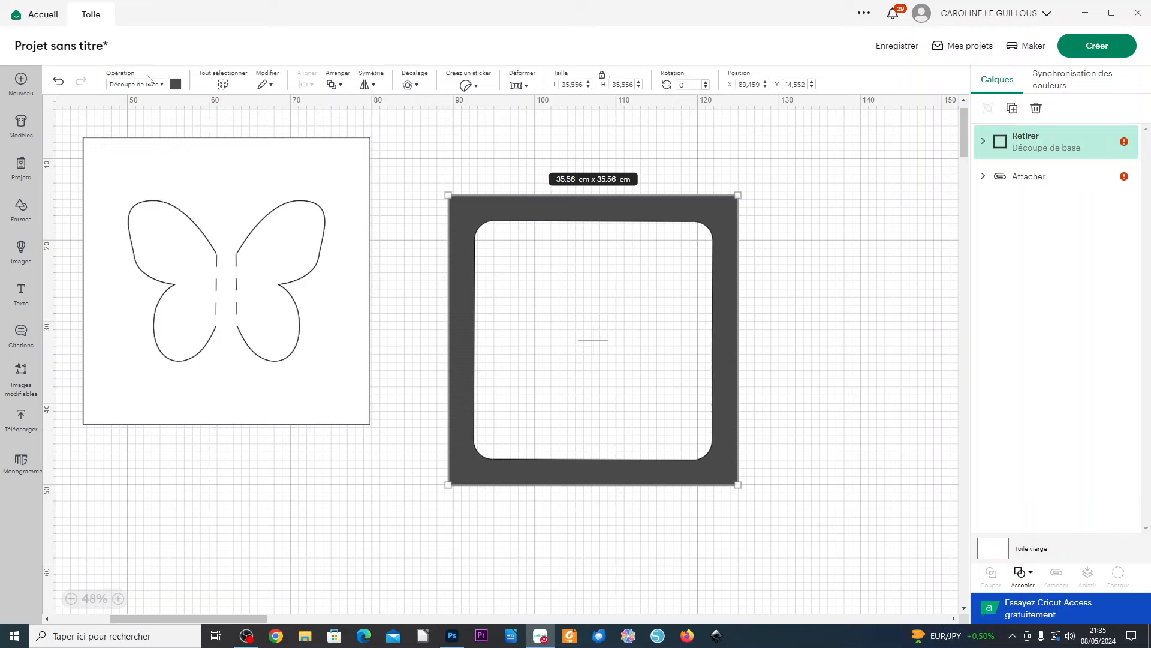
- Colour the frame white and move it up beside the butterfly panel, to about Y 6.44
{"action": "left_click", "coordinate": [176, 84]}
{"action": "left_click", "coordinate": [189, 135]}
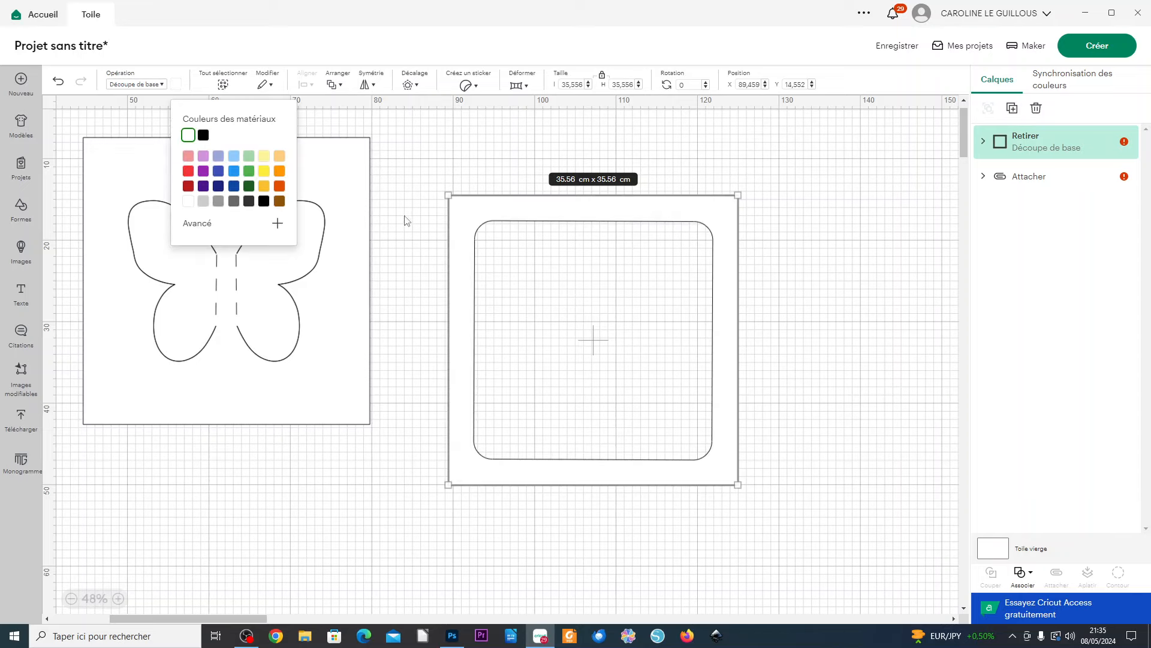
{"action": "left_click", "coordinate": [804, 290]}
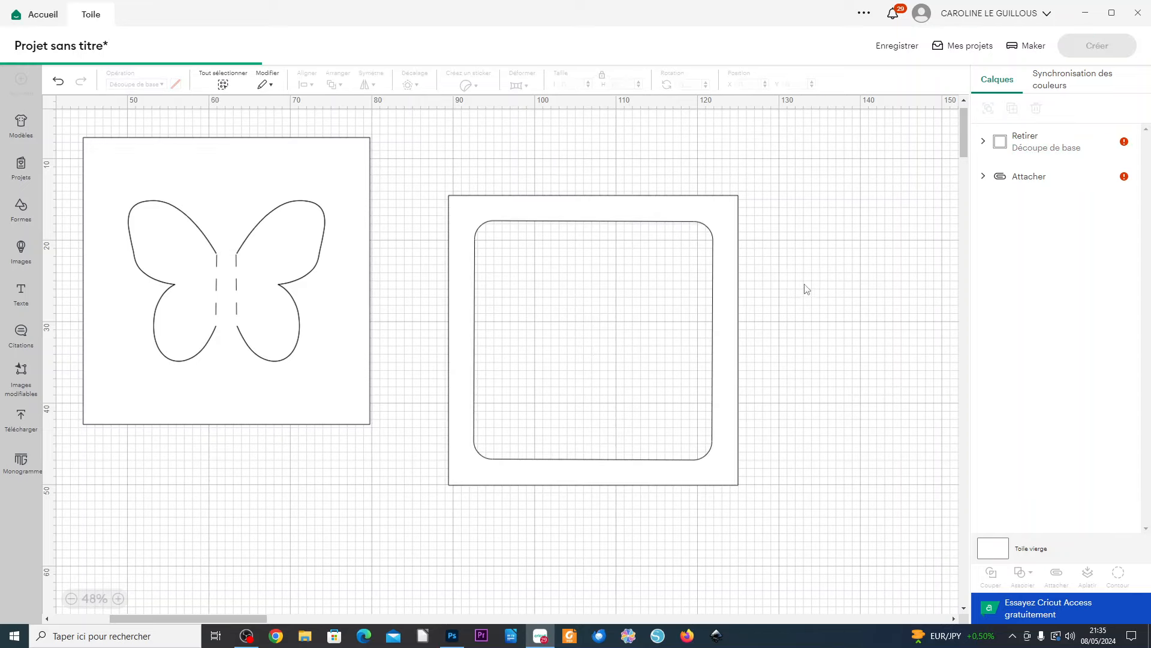
{"action": "left_click_drag", "start_coordinate": [668, 481], "coordinate": [662, 413]}
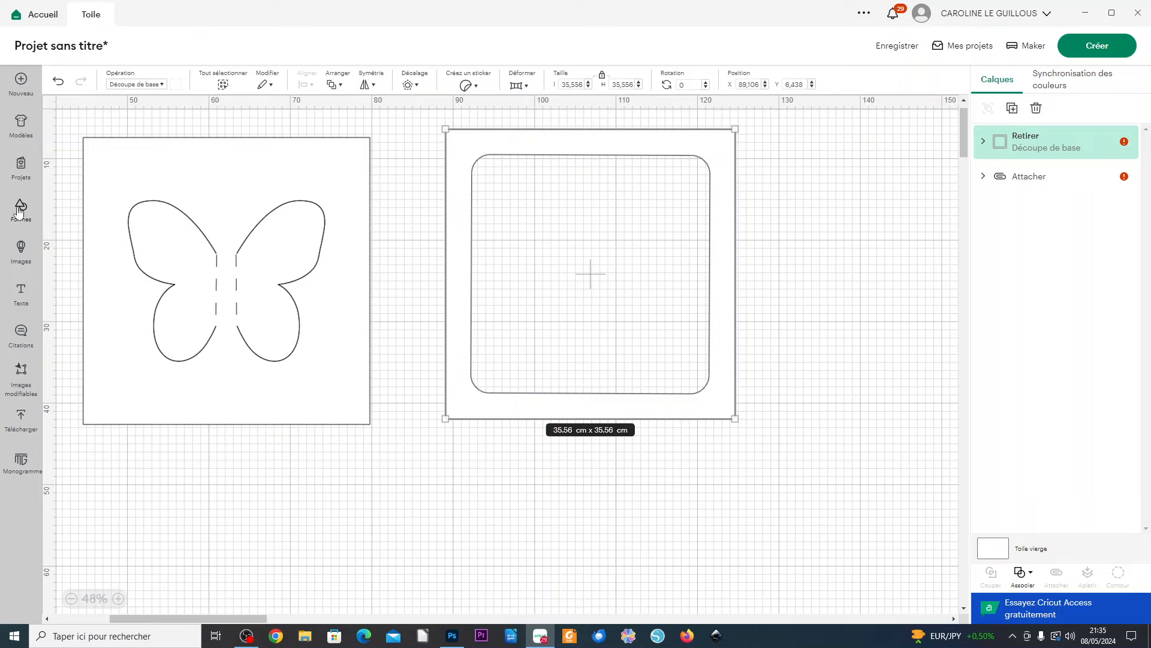
- Insert the free black butterfly image, enlarge it to about 18.72 x 15.3 cm, and place it below the frame
{"action": "left_click", "coordinate": [17, 253]}
{"action": "left_click", "coordinate": [749, 257]}
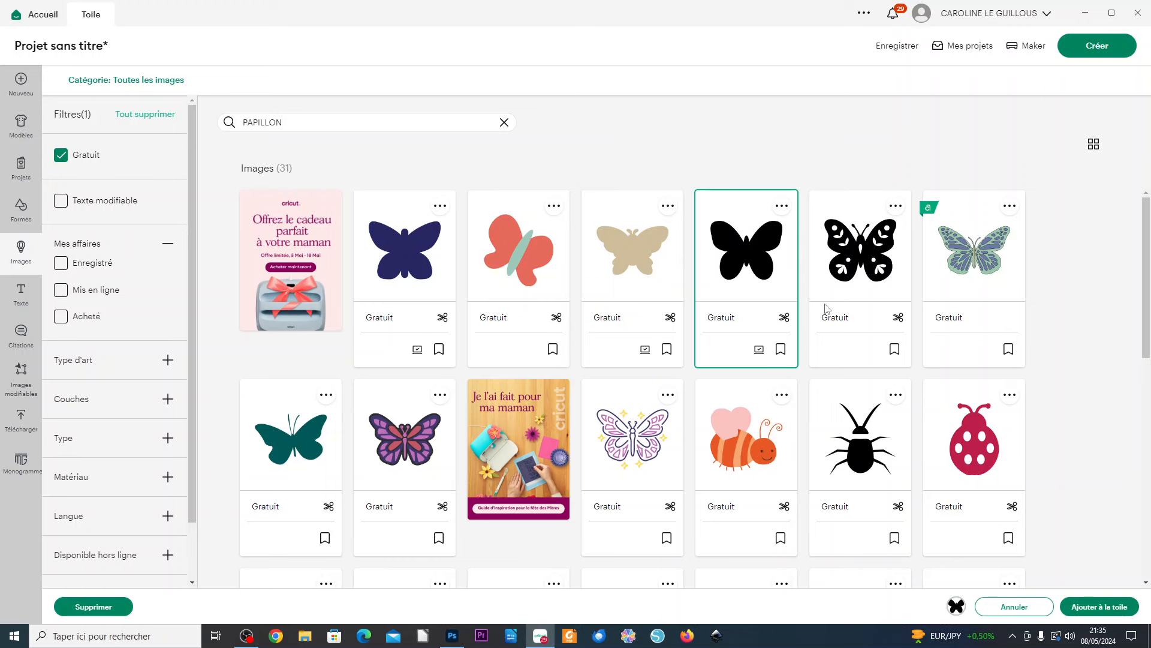
{"action": "left_click", "coordinate": [1116, 611]}
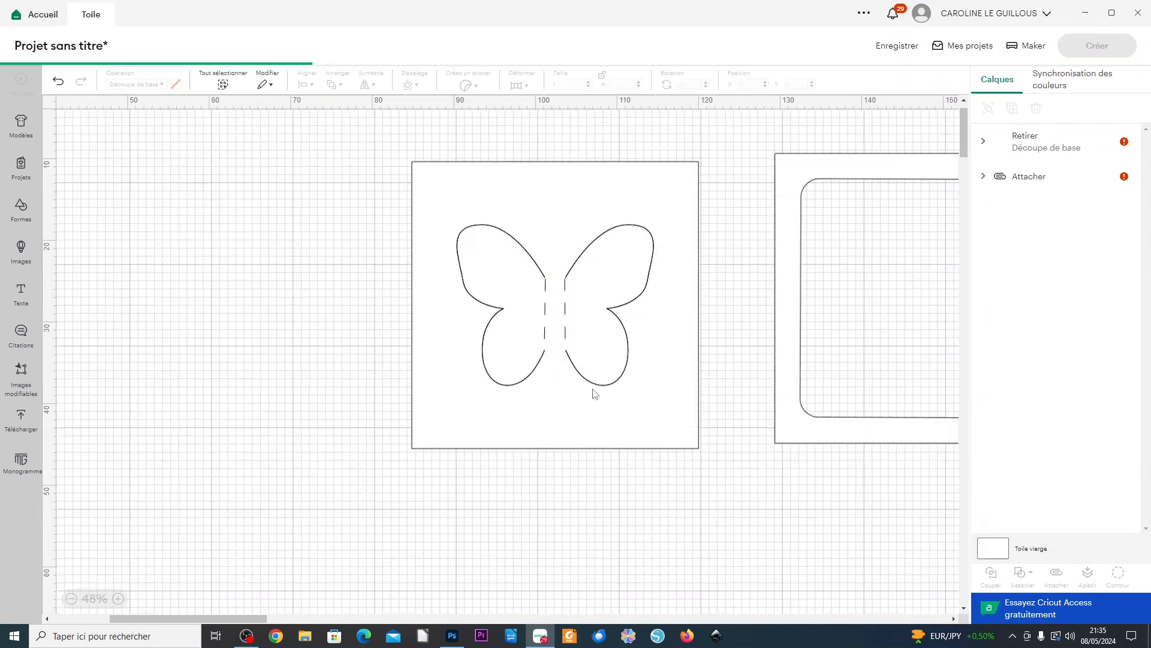
{"action": "left_click_drag", "start_coordinate": [173, 217], "coordinate": [266, 287]}
{"action": "left_click_drag", "start_coordinate": [217, 251], "coordinate": [623, 541]}
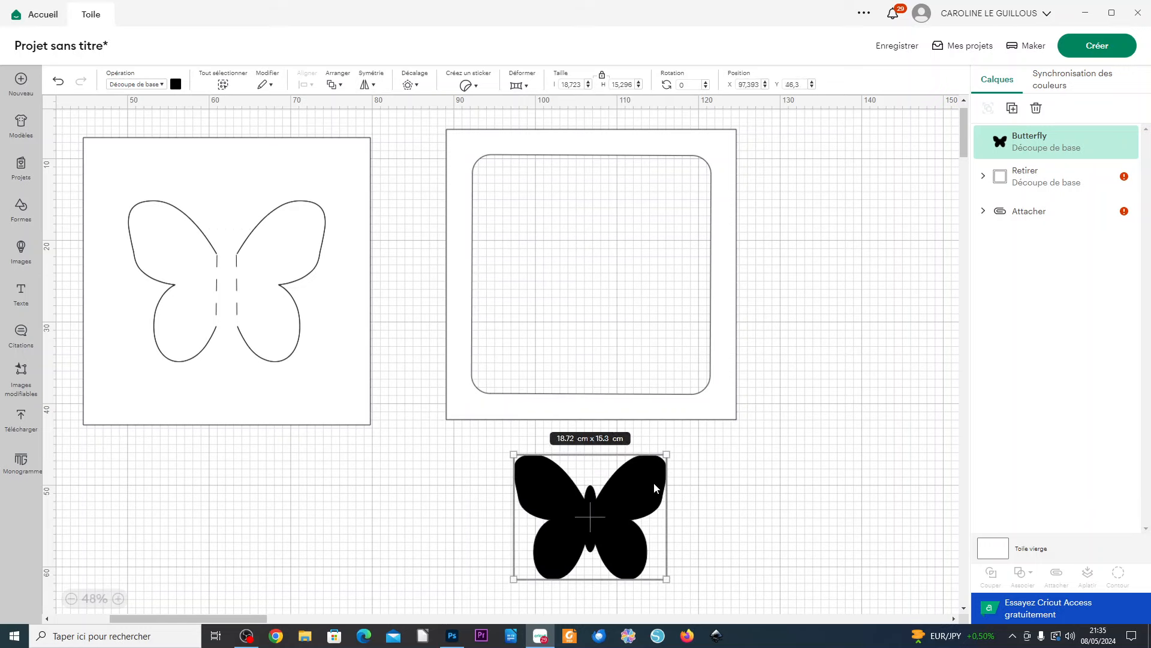
- Create a 1 cm offset with rounded corners around the black butterfly
{"action": "left_click", "coordinate": [410, 84]}
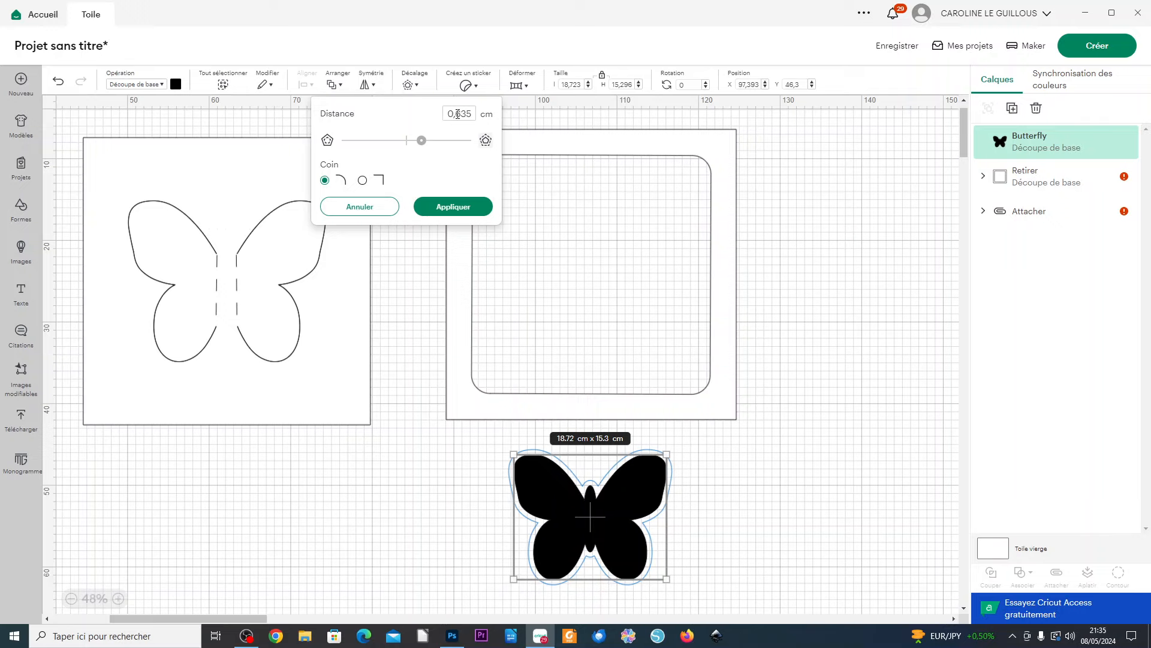
{"action": "left_click_drag", "start_coordinate": [457, 114], "coordinate": [481, 117]}
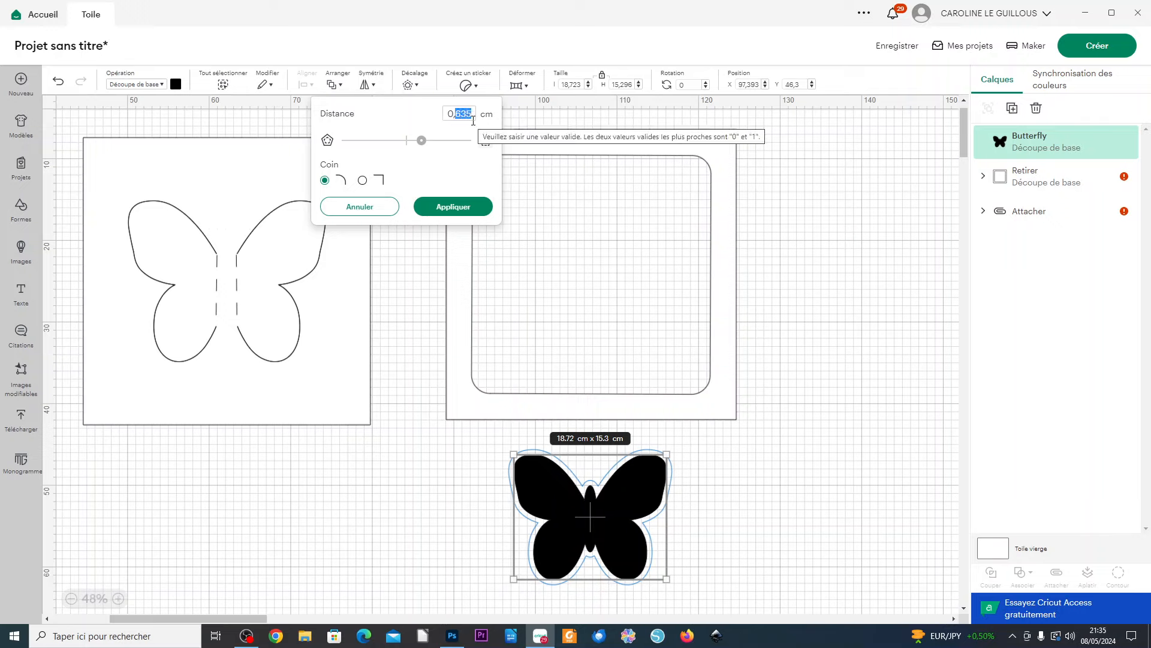
{"action": "key", "text": "BackSpace"}
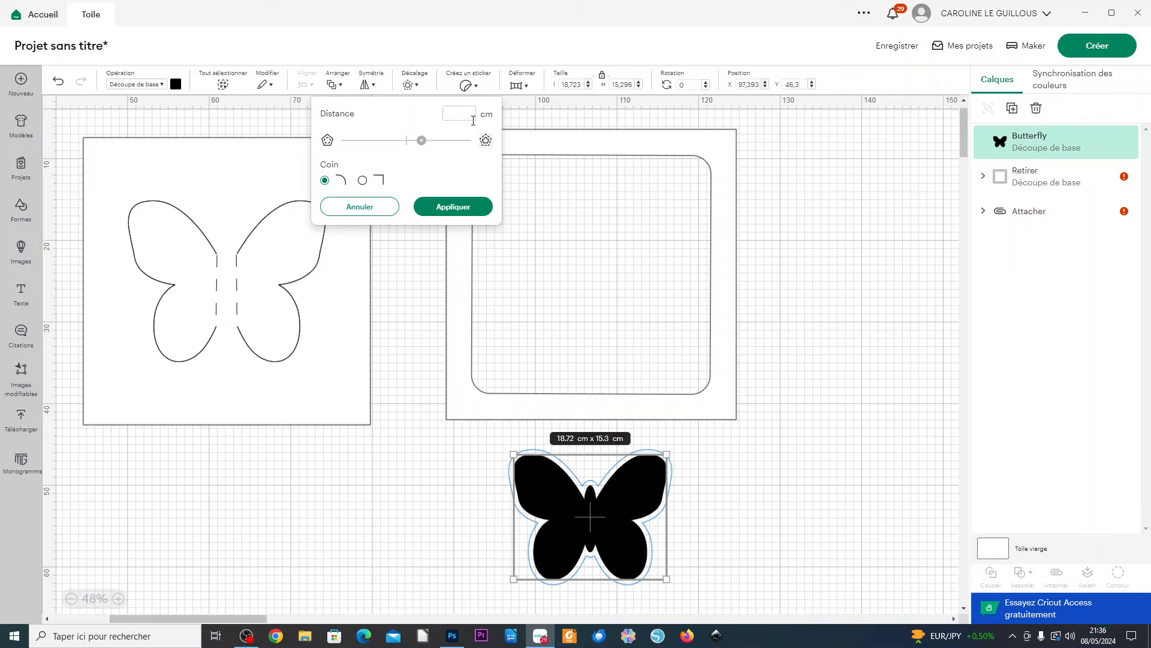
{"action": "left_click", "coordinate": [465, 207]}
{"action": "left_click", "coordinate": [743, 472]}
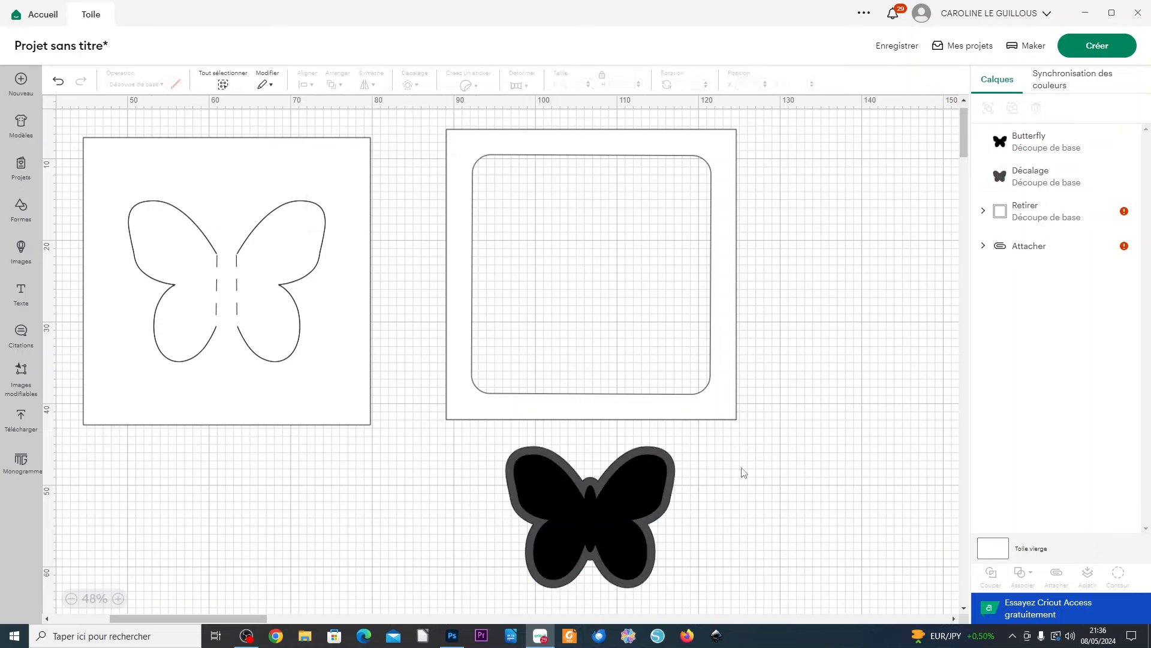
- Separate the offset from the butterfly, placing the offset right of the frame and the black butterfly back below it
{"action": "left_click_drag", "start_coordinate": [658, 512], "coordinate": [820, 494]}
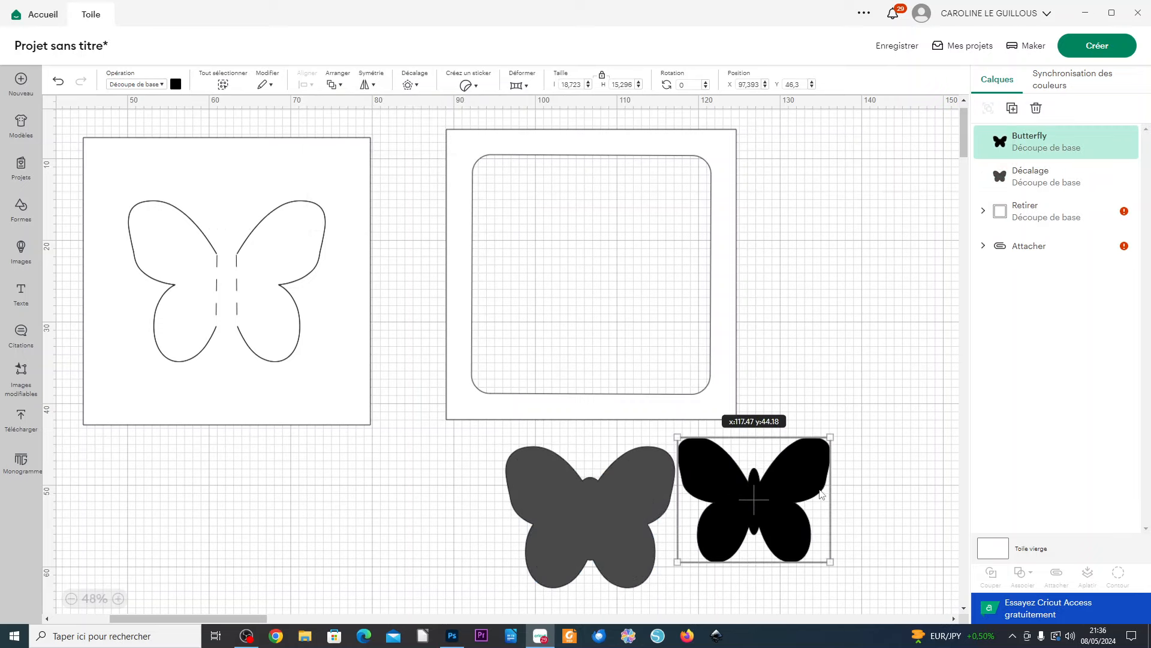
{"action": "left_click_drag", "start_coordinate": [606, 511], "coordinate": [866, 246]}
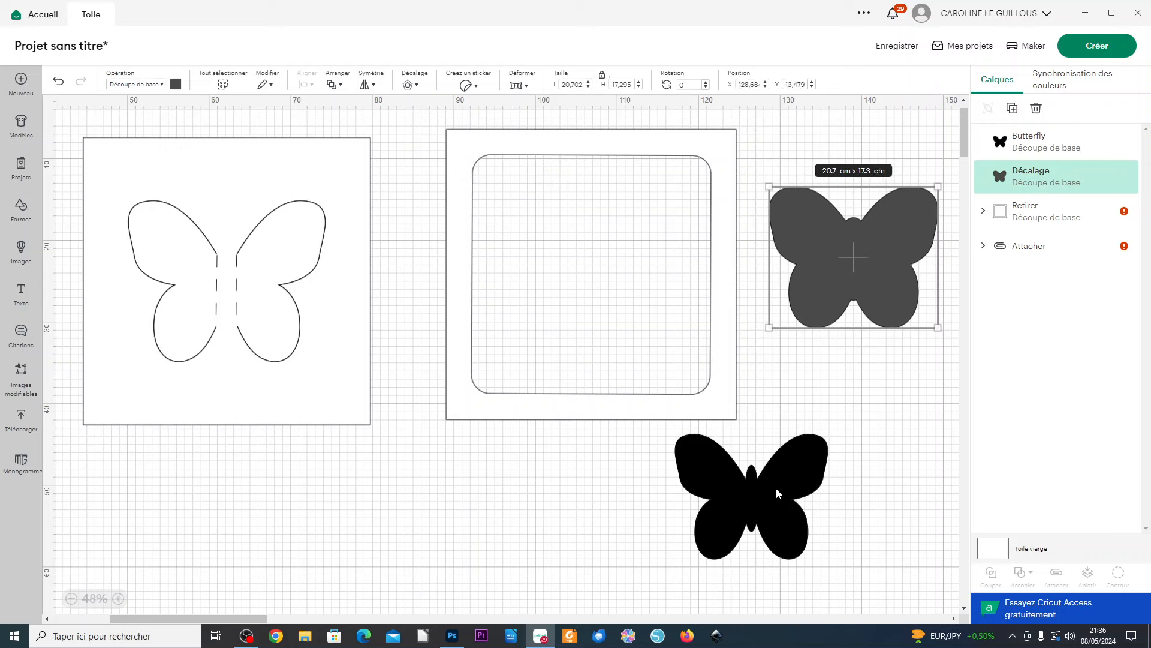
{"action": "left_click_drag", "start_coordinate": [796, 504], "coordinate": [620, 517]}
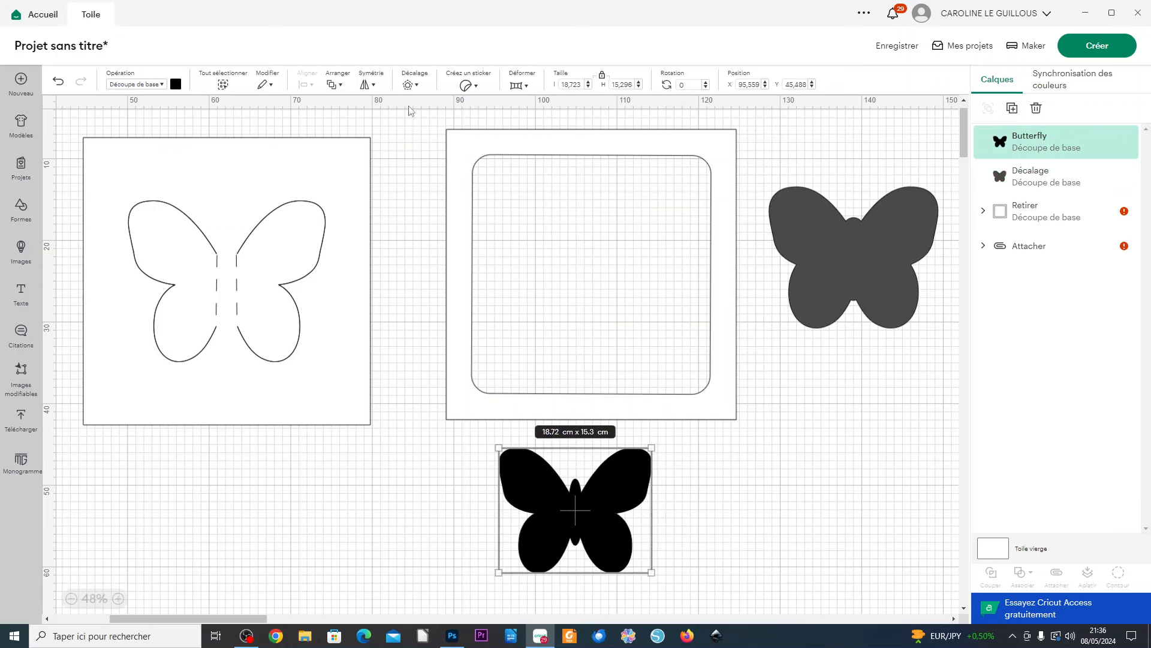
- Offset the black butterfly by 0.01 cm and apply Exclure to both shapes to leave a thin outline
{"action": "left_click", "coordinate": [410, 85]}
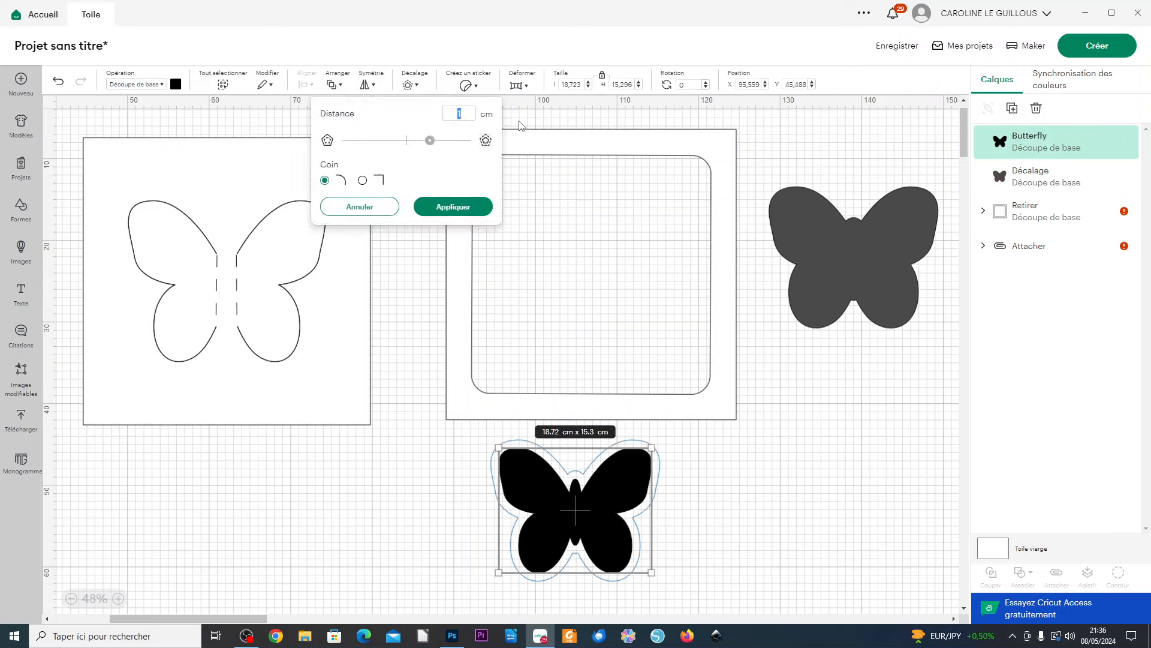
{"action": "type", "text": "0.01"}
{"action": "left_click", "coordinate": [463, 206]}
{"action": "left_click", "coordinate": [697, 602]}
{"action": "left_click_drag", "start_coordinate": [697, 591], "coordinate": [457, 438]}
{"action": "left_click", "coordinate": [1022, 586]}
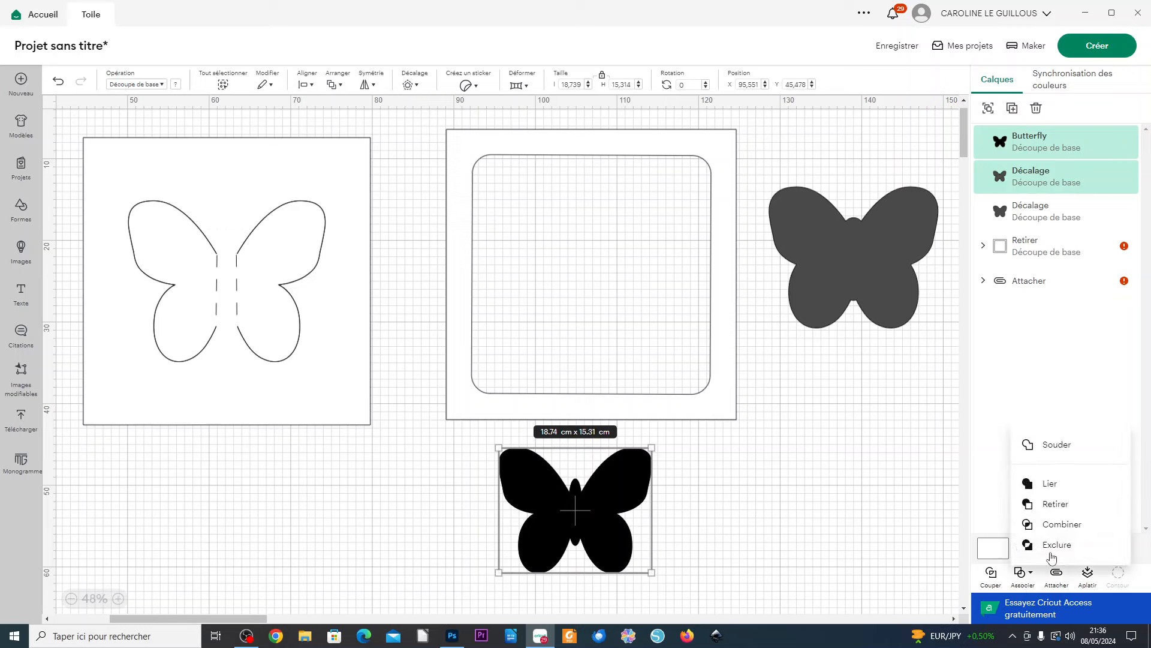
{"action": "left_click", "coordinate": [1029, 544]}
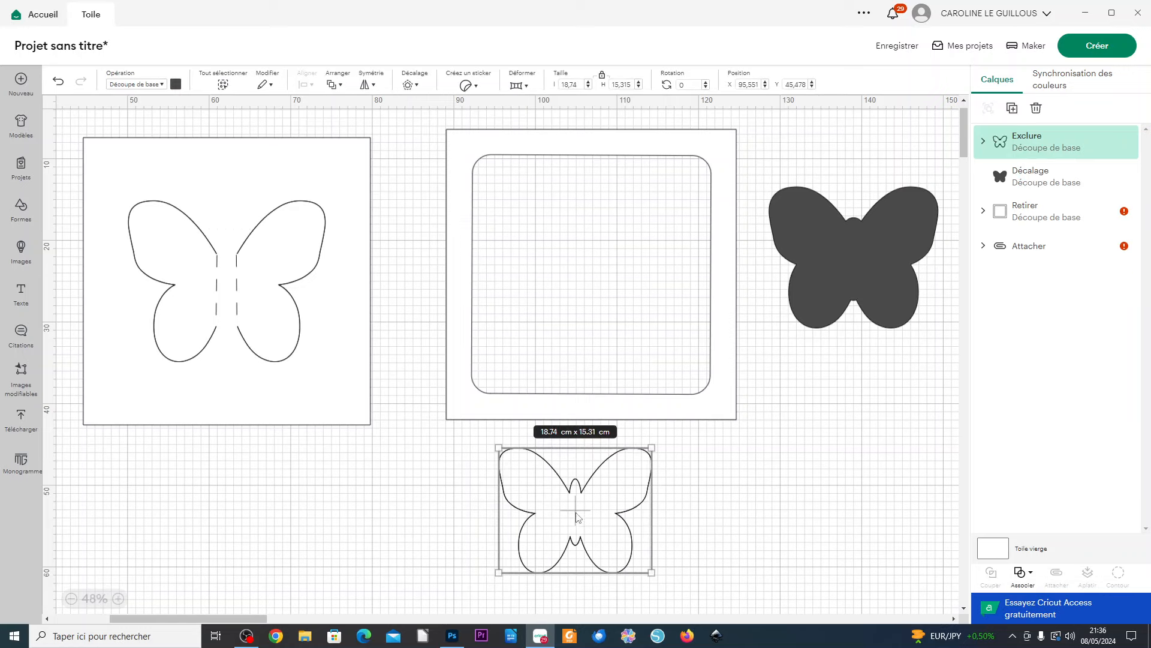
- Move the large butterfly offset onto the thin outline and centre the two shapes on each other
{"action": "left_click_drag", "start_coordinate": [860, 296], "coordinate": [604, 528]}
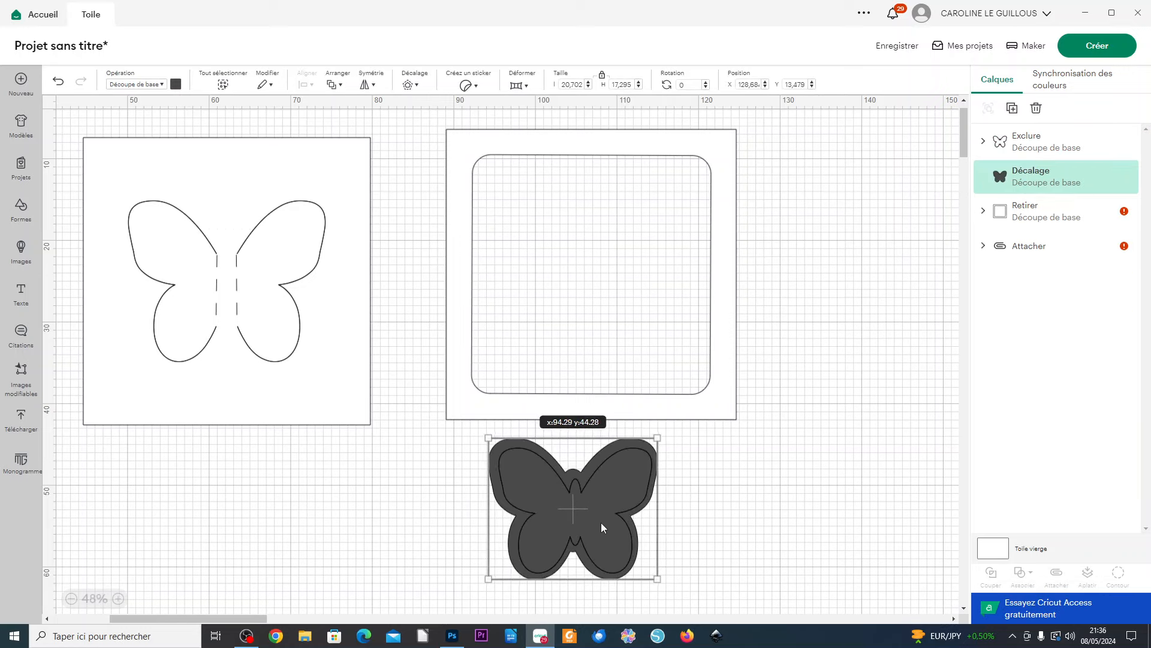
{"action": "left_click_drag", "start_coordinate": [727, 578], "coordinate": [483, 354]}
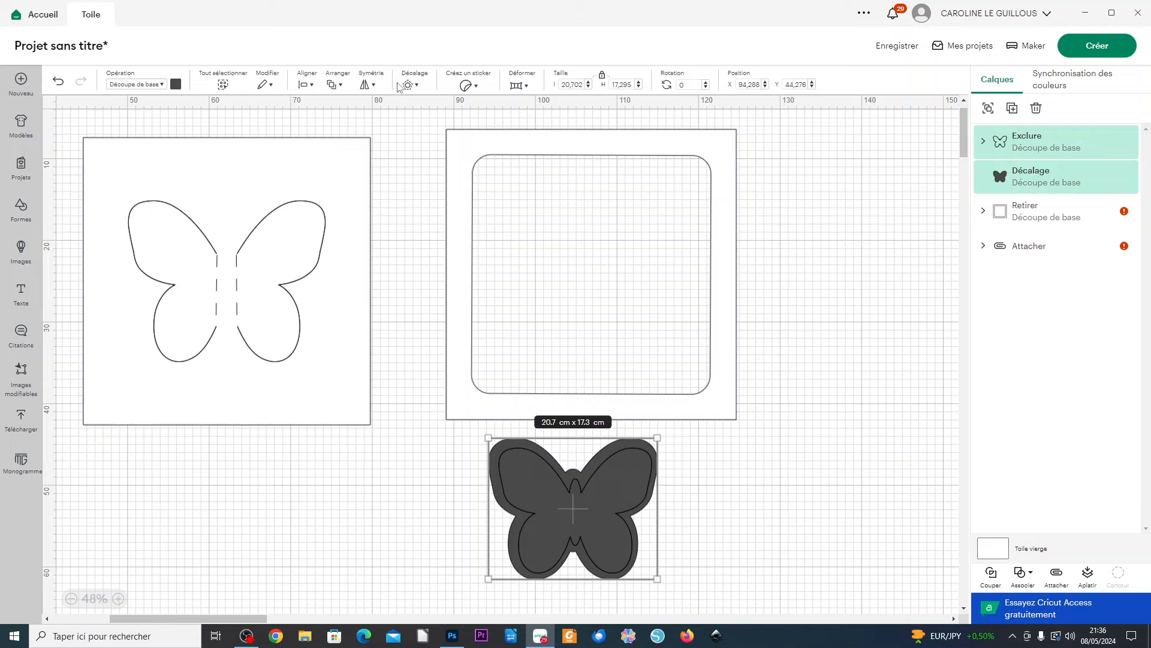
{"action": "left_click", "coordinate": [305, 84]}
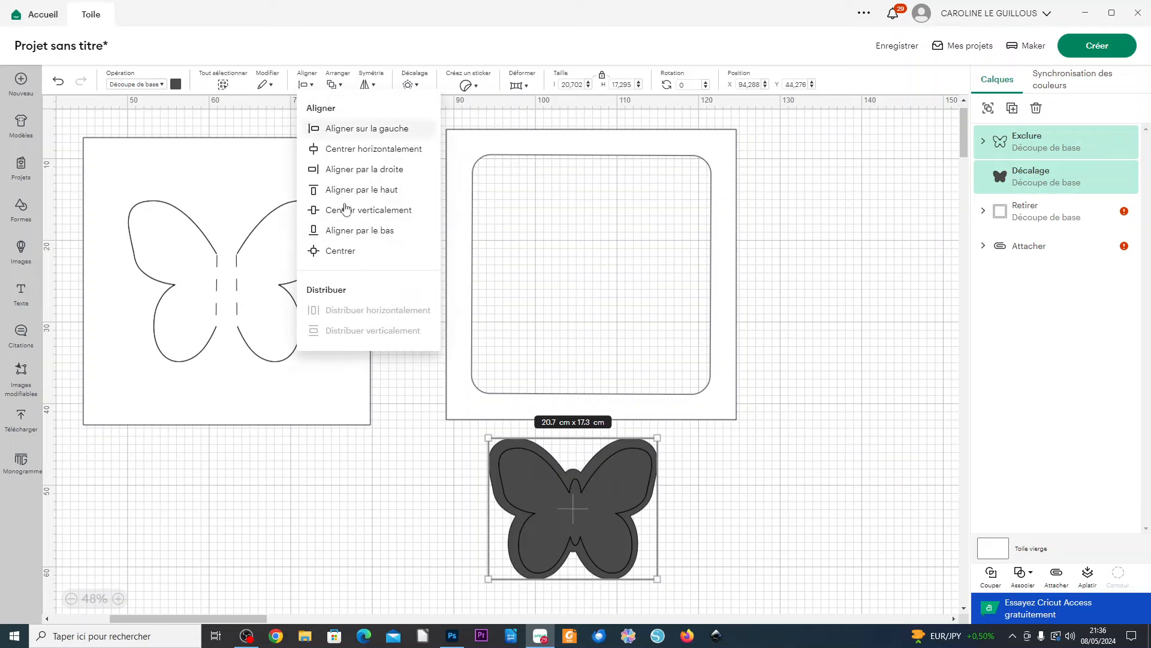
{"action": "left_click", "coordinate": [345, 253]}
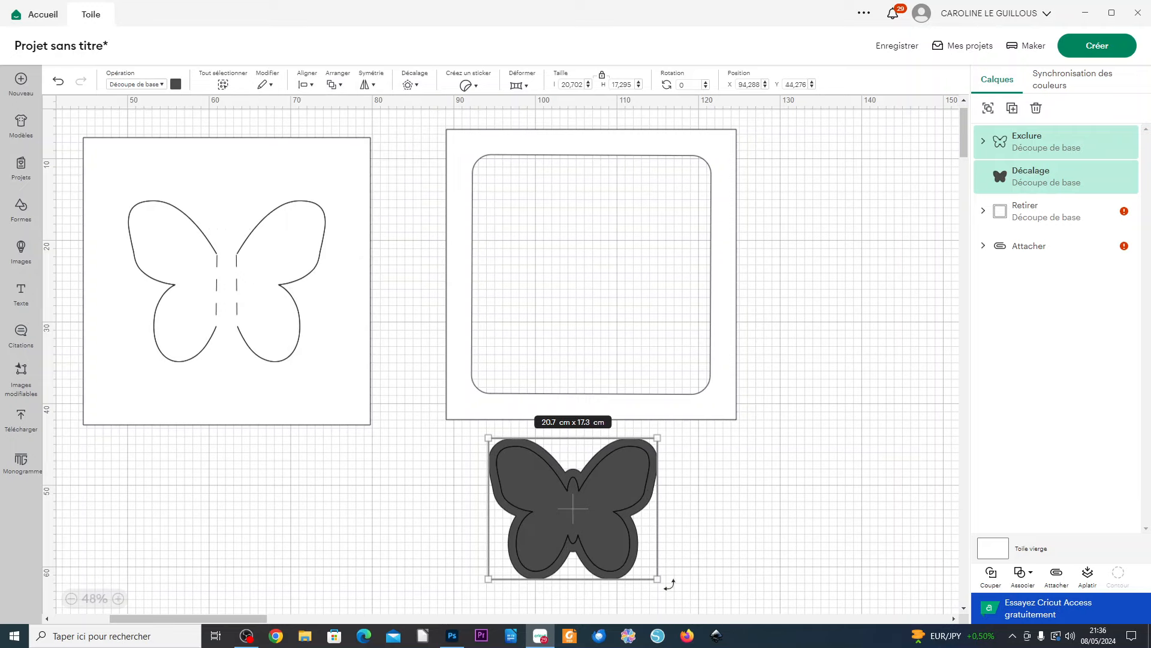
- Rotate both butterfly shapes together and position them over the frame's lower-left corner at about X 89.89, Y 18.57
{"action": "left_click_drag", "start_coordinate": [669, 584], "coordinate": [581, 598]}
{"action": "left_click_drag", "start_coordinate": [572, 515], "coordinate": [534, 339]}
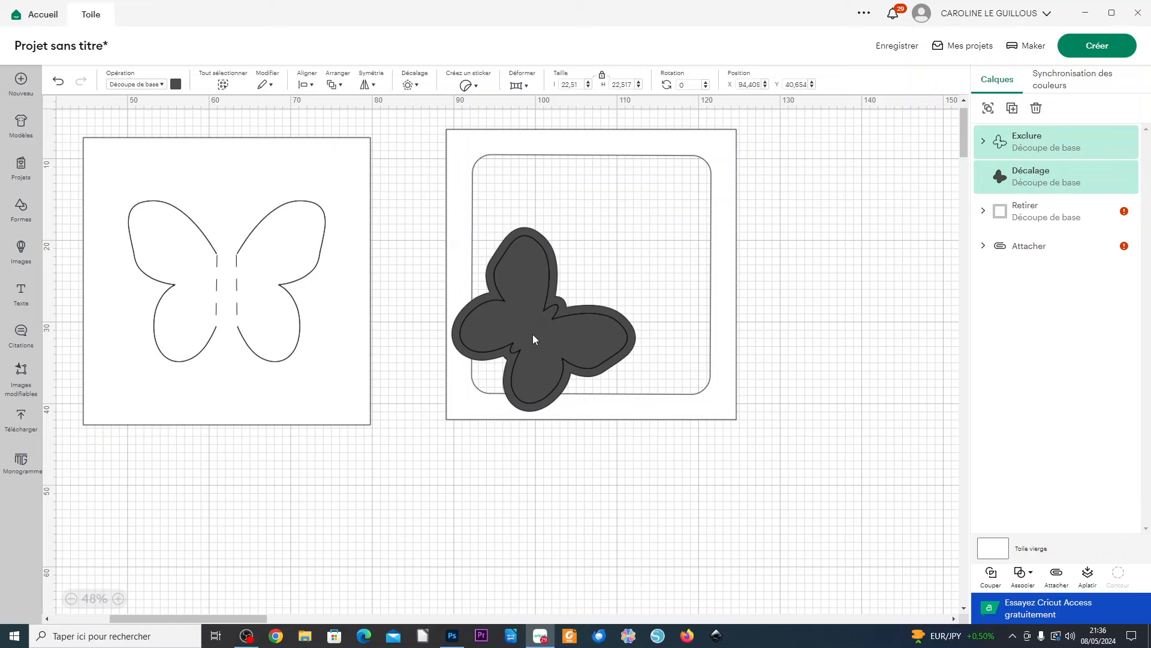
{"action": "scroll", "coordinate": [503, 384], "scroll_direction": "up", "scroll_amount": 5}
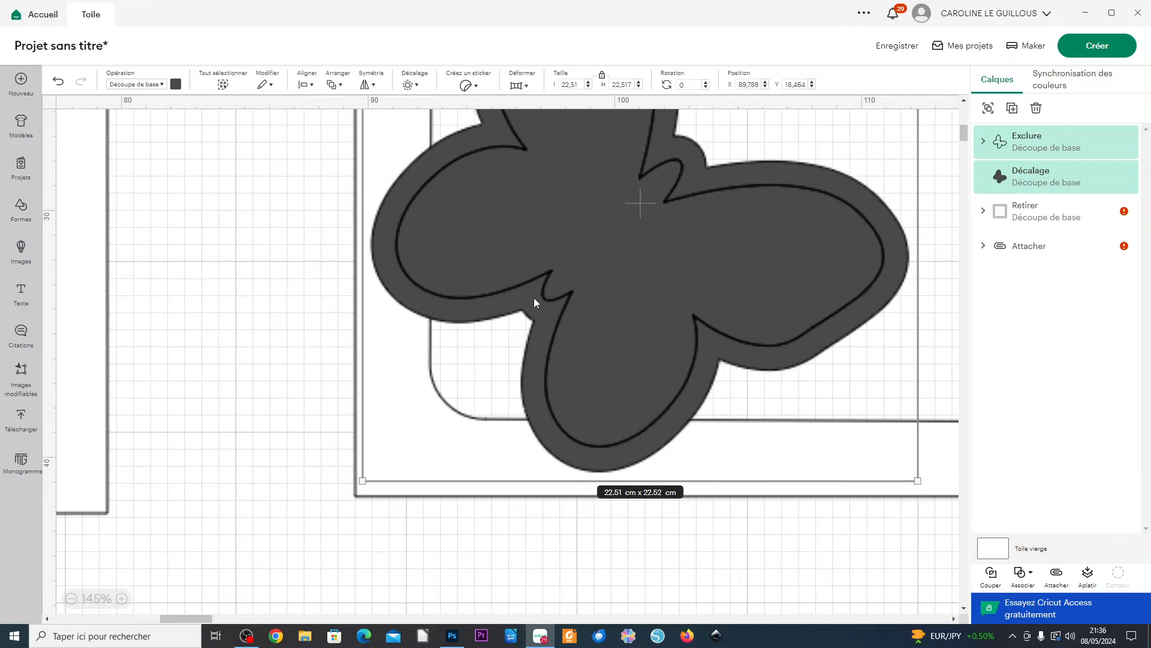
{"action": "left_click_drag", "start_coordinate": [571, 294], "coordinate": [574, 295]}
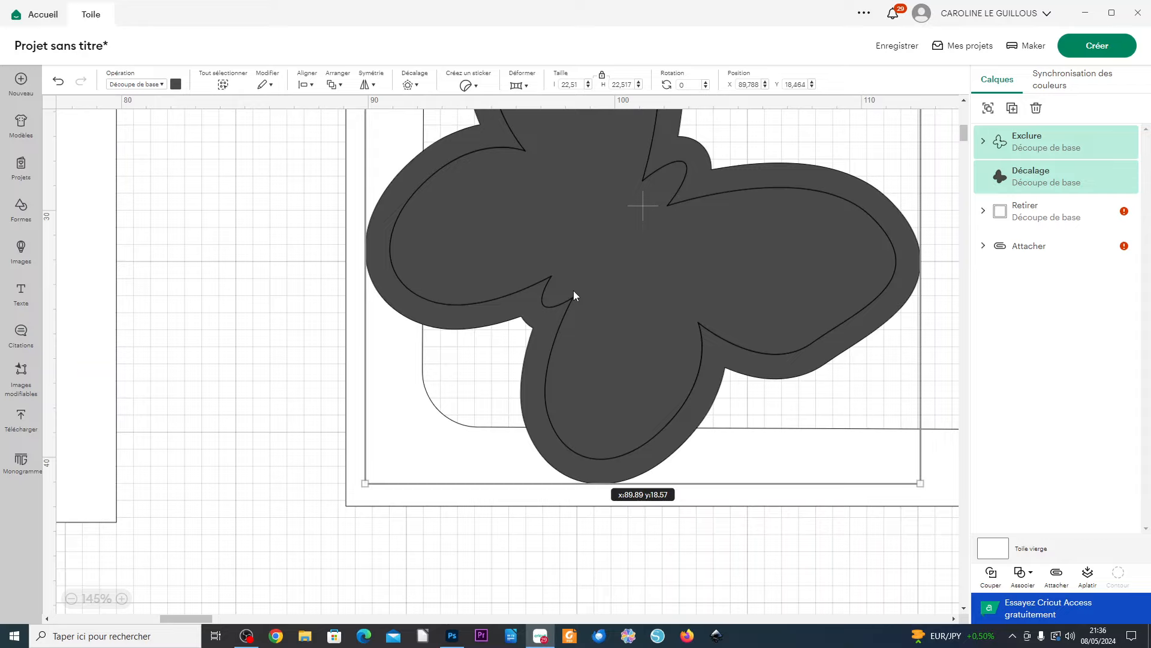
- Check how the butterfly shapes overlap the frame's lower-left corner and which layers they belong to
{"action": "left_click_drag", "start_coordinate": [574, 295], "coordinate": [574, 295]}
{"action": "scroll", "coordinate": [574, 295], "scroll_direction": "down", "scroll_amount": 5}
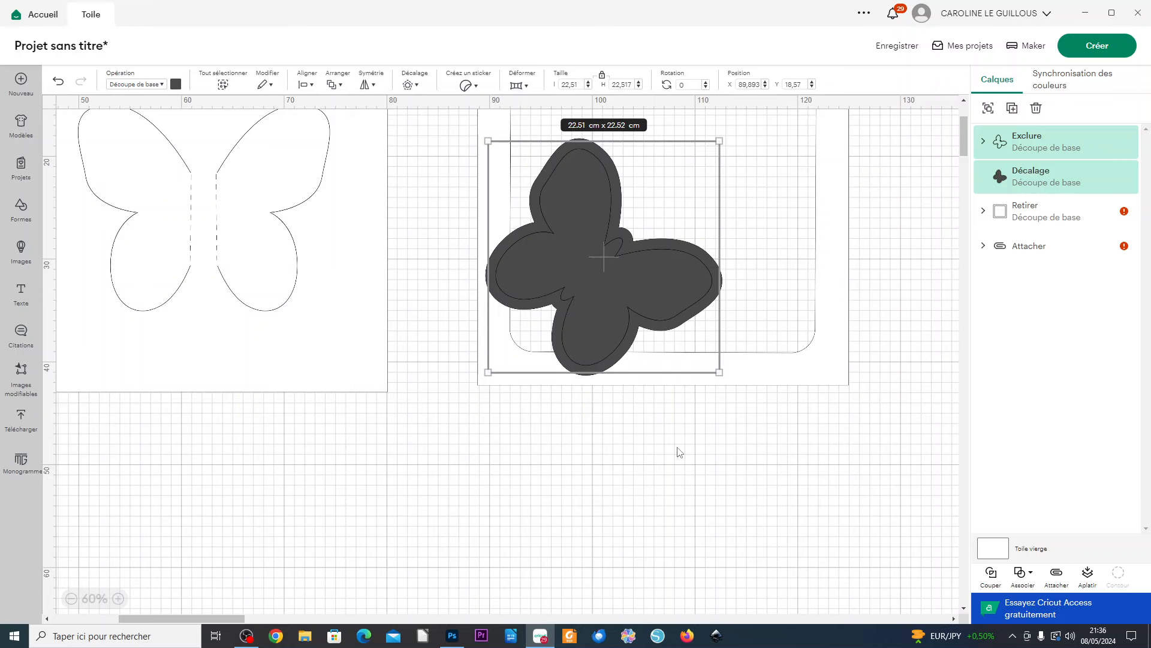
{"action": "left_click", "coordinate": [679, 452]}
{"action": "scroll", "coordinate": [676, 361], "scroll_direction": "down", "scroll_amount": 2}
{"action": "scroll", "coordinate": [713, 383], "scroll_direction": "up", "scroll_amount": 3}
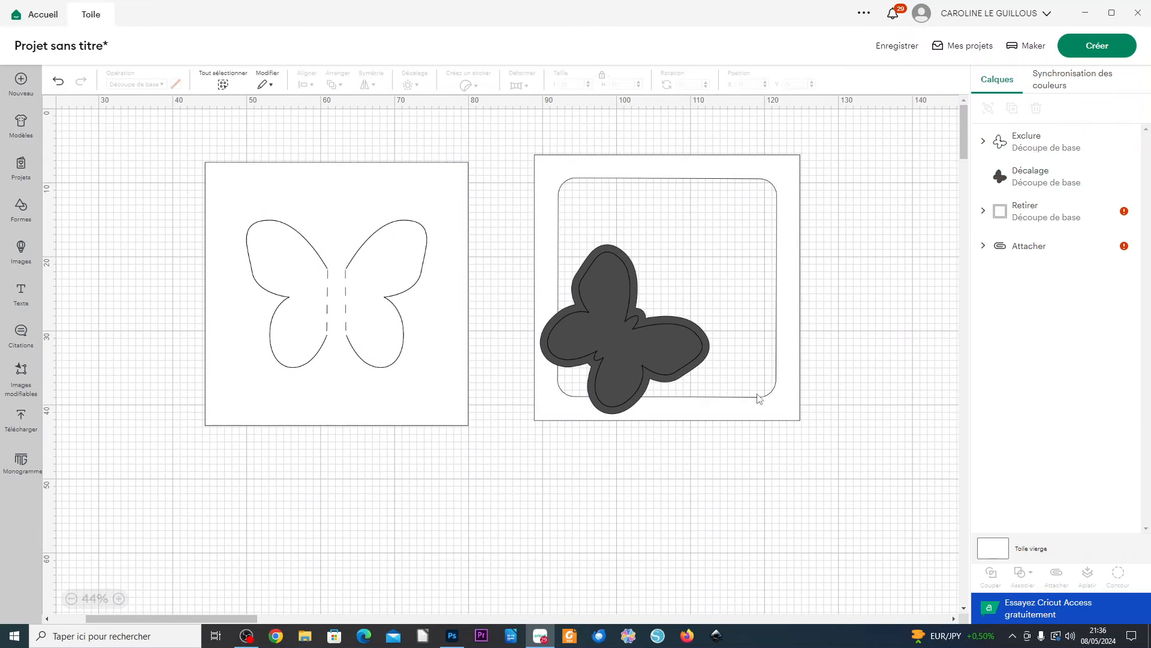
{"action": "left_click", "coordinate": [790, 337]}
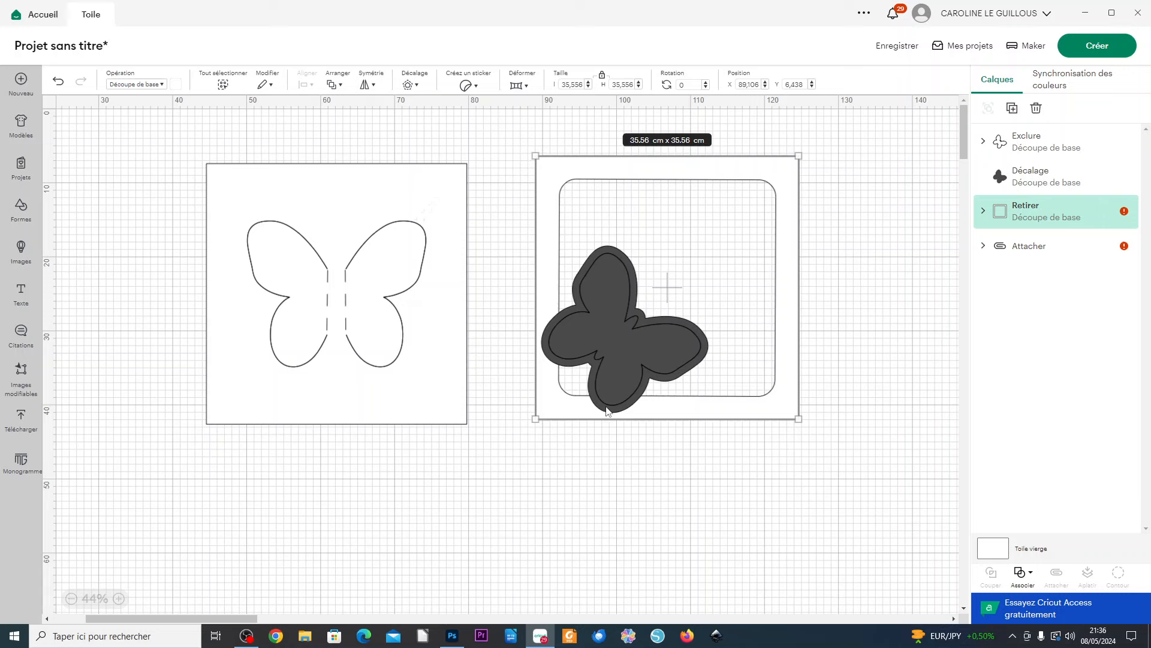
{"action": "left_click", "coordinate": [614, 426]}
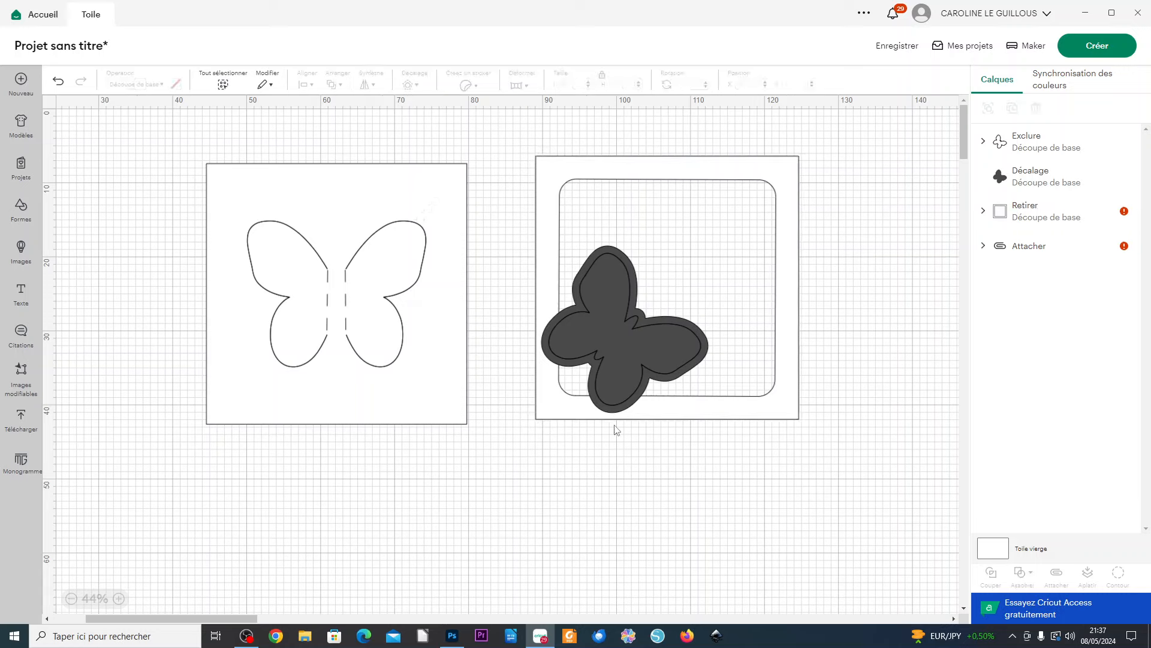
{"action": "left_click", "coordinate": [606, 402]}
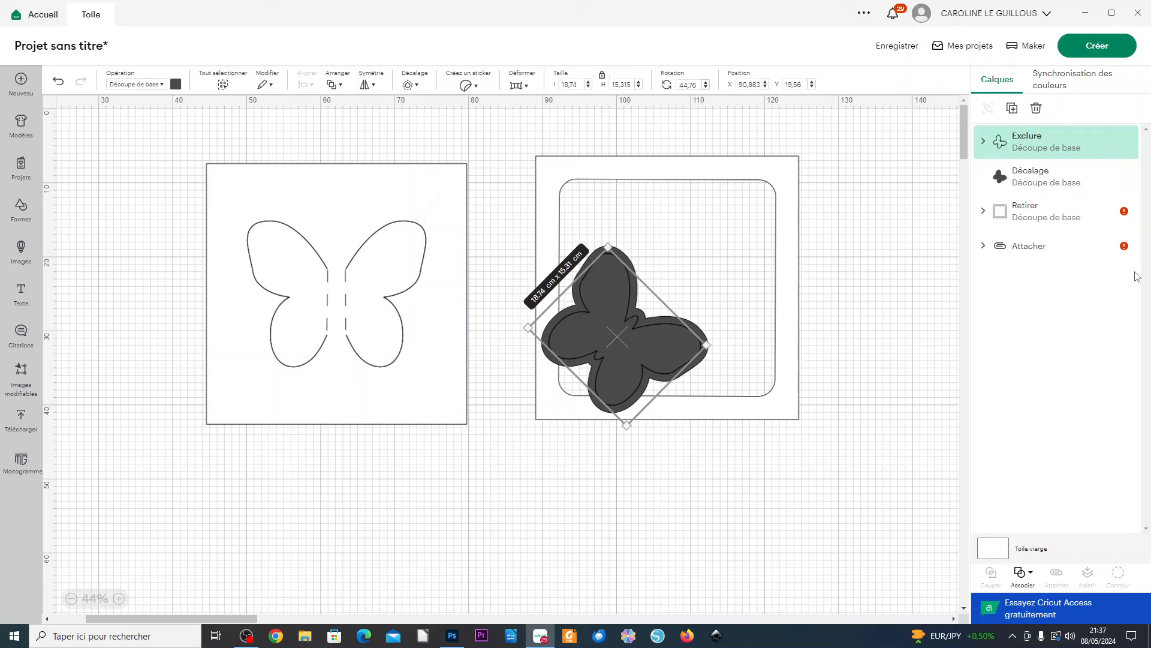
- Unite the large butterfly offset with the square frame using Lier and send the result to the very back
{"action": "left_click", "coordinate": [1050, 175]}
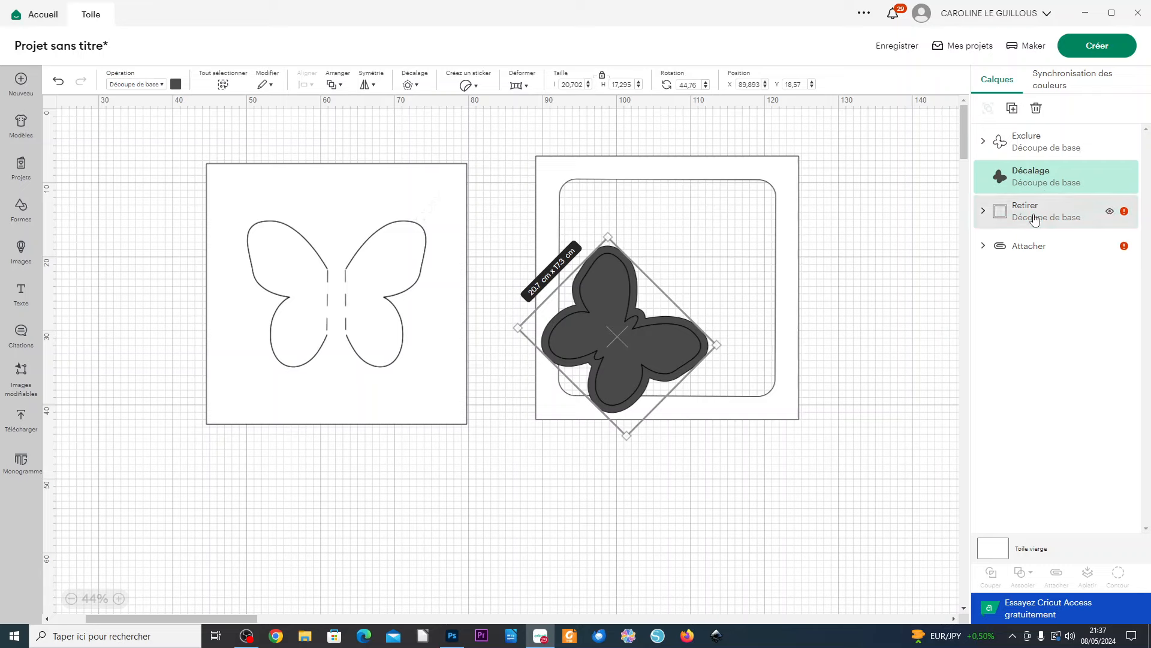
{"action": "left_click", "coordinate": [1034, 218], "text": "shift"}
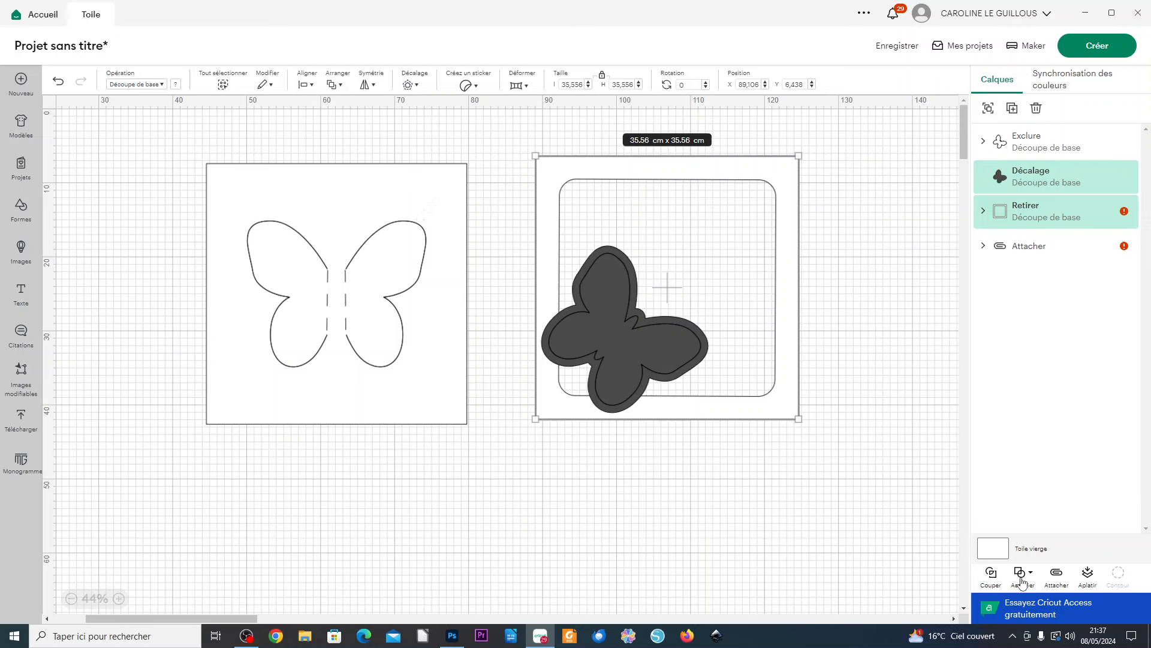
{"action": "left_click", "coordinate": [1023, 573]}
{"action": "left_click", "coordinate": [1049, 444]}
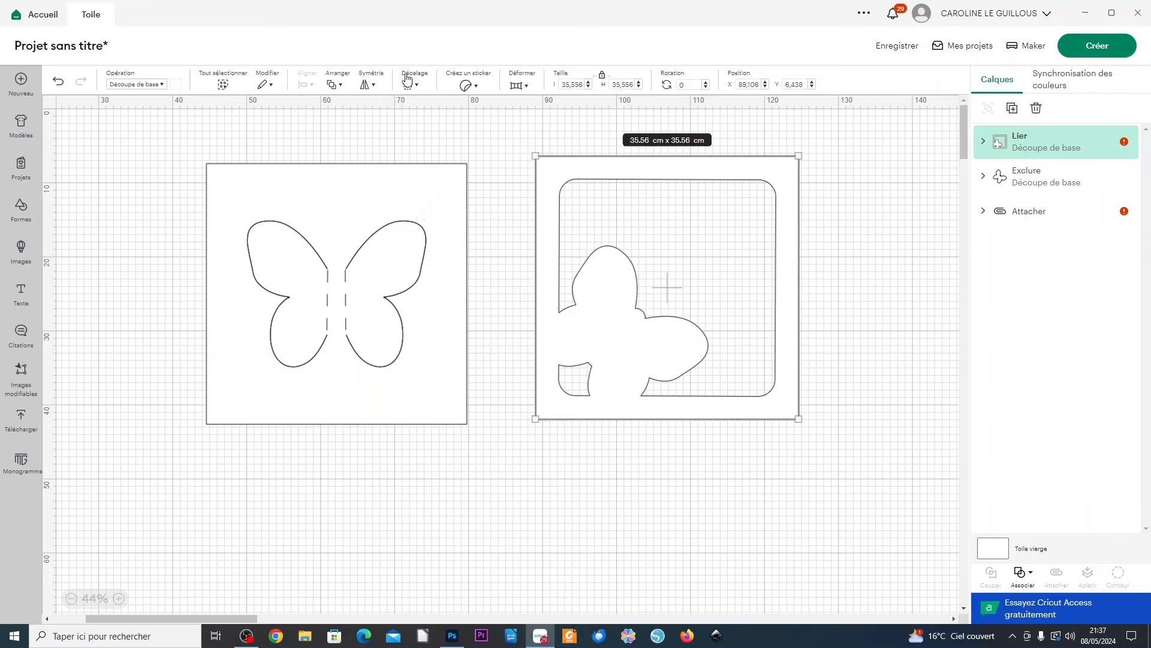
{"action": "left_click", "coordinate": [334, 84]}
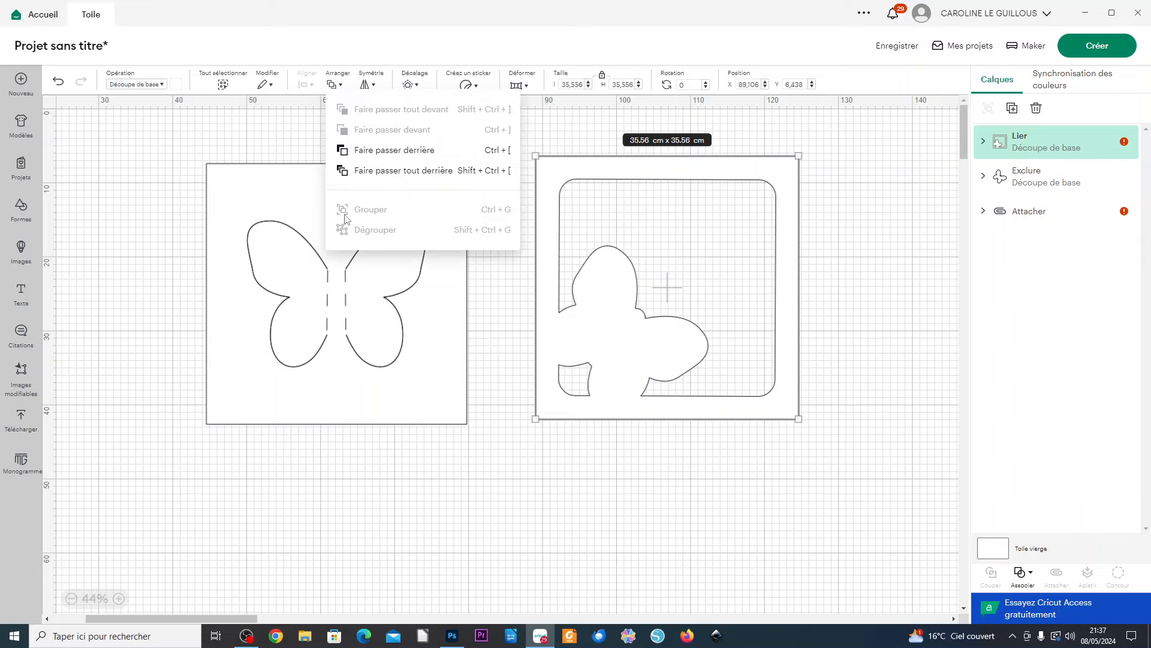
{"action": "left_click", "coordinate": [385, 172]}
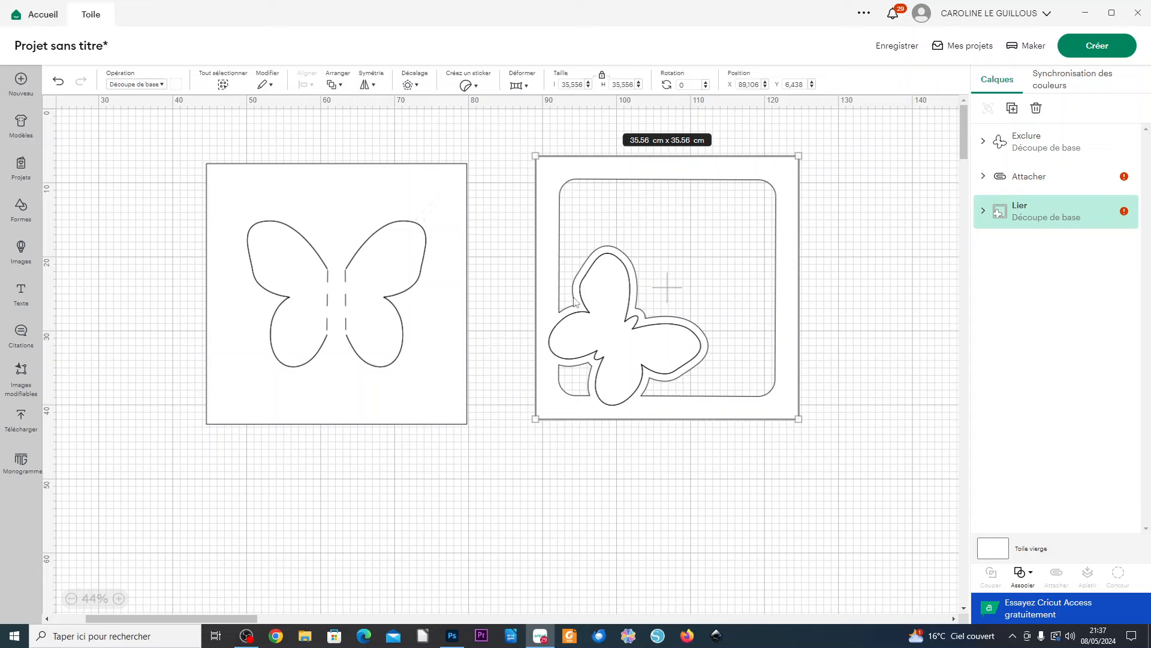
- Apply Exclure to the thin butterfly outline and the merged frame
{"action": "left_click", "coordinate": [1060, 159]}
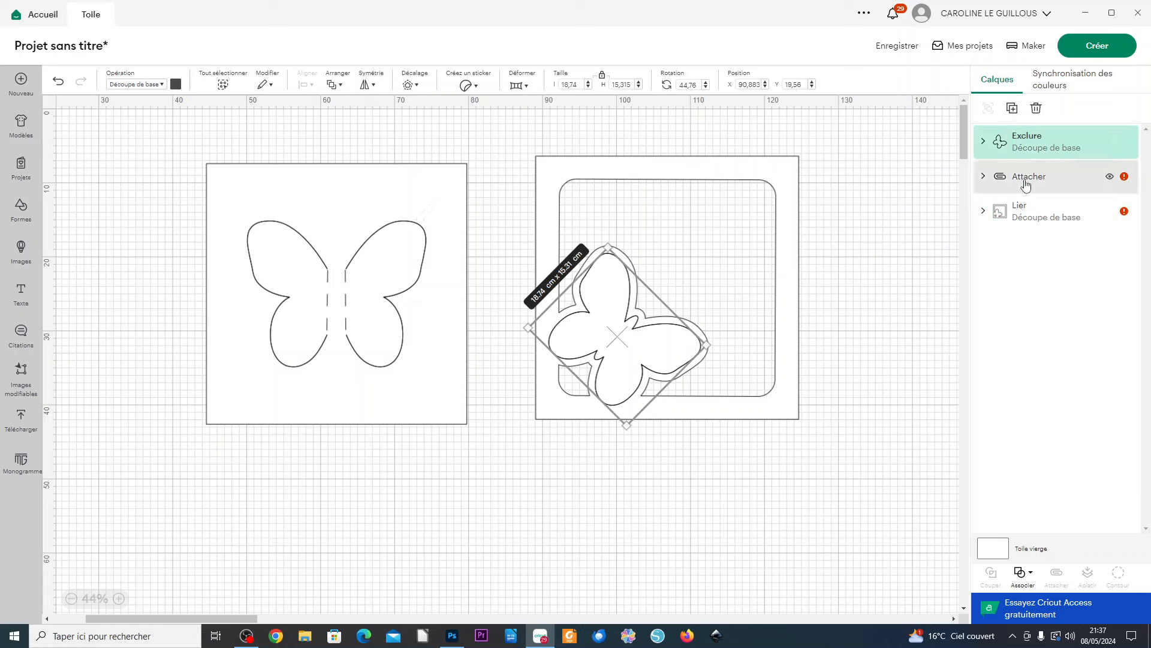
{"action": "left_click", "coordinate": [1020, 218], "text": "shift"}
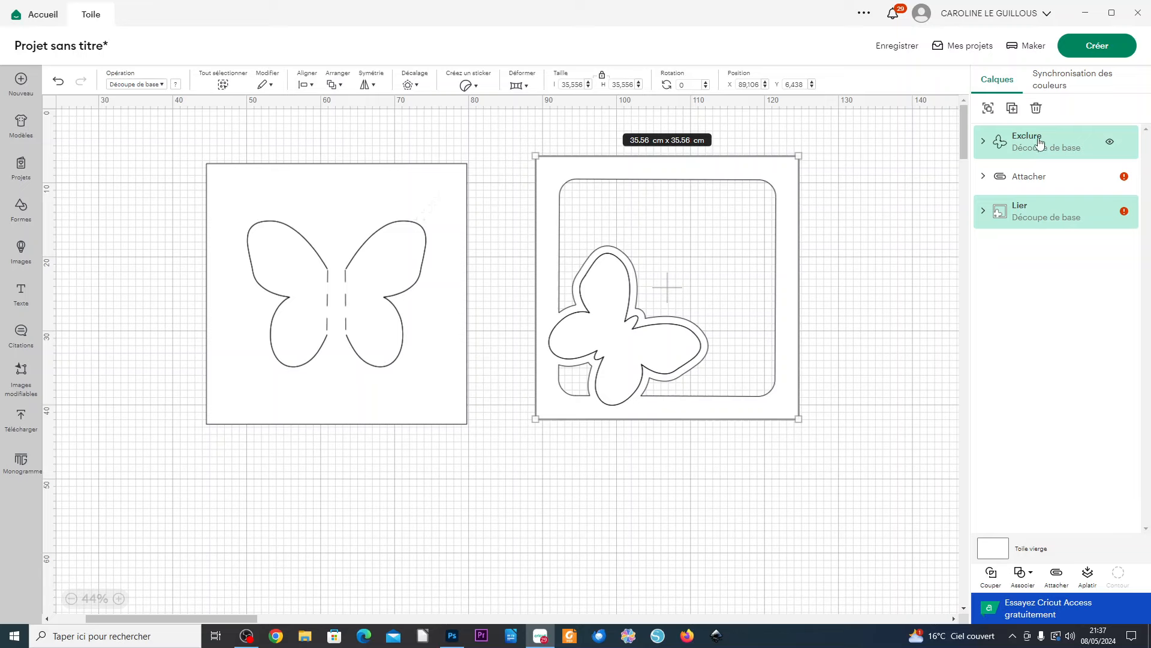
{"action": "left_click", "coordinate": [1020, 579]}
{"action": "left_click", "coordinate": [1049, 508]}
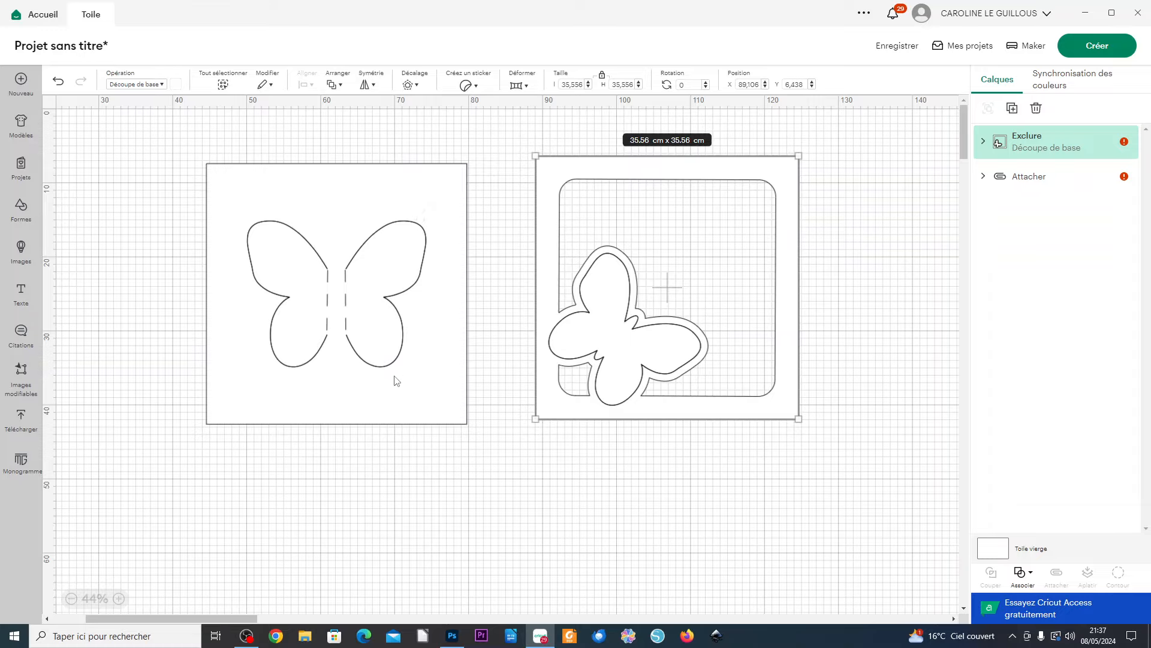
- Inspect the butterfly's cut line between the wings up close and move the frame to about X 83.5, Y 7.39
{"action": "scroll", "coordinate": [646, 399], "scroll_direction": "up", "scroll_amount": 5}
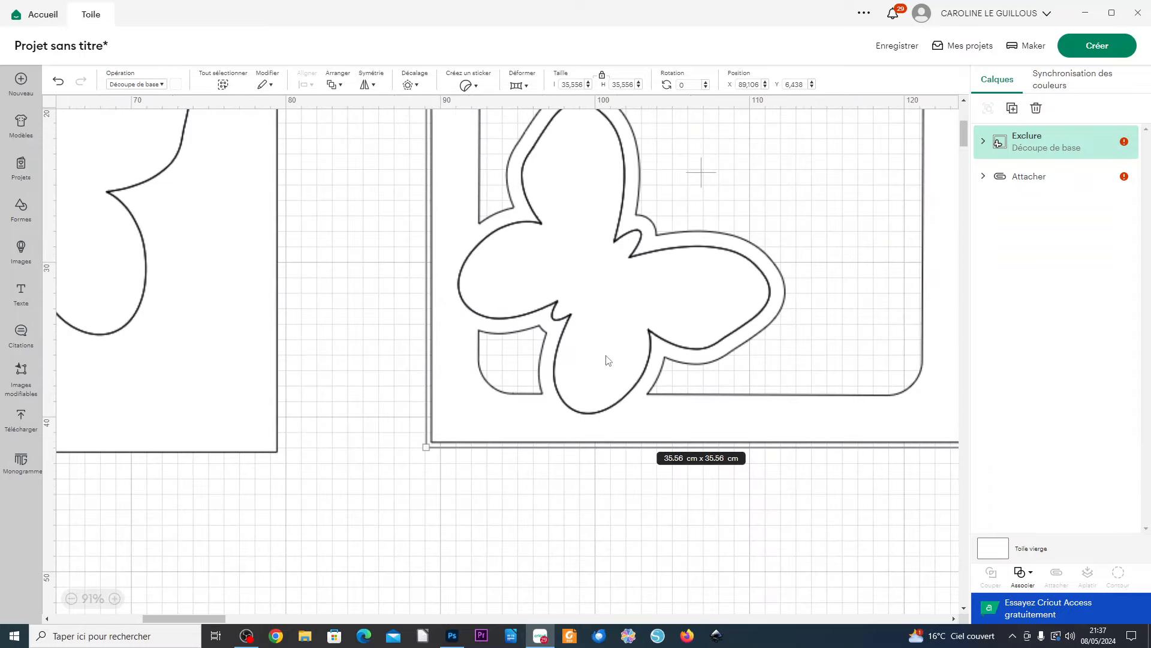
{"action": "left_click_drag", "start_coordinate": [606, 360], "coordinate": [600, 428]}
{"action": "scroll", "coordinate": [624, 392], "scroll_direction": "up", "scroll_amount": 10}
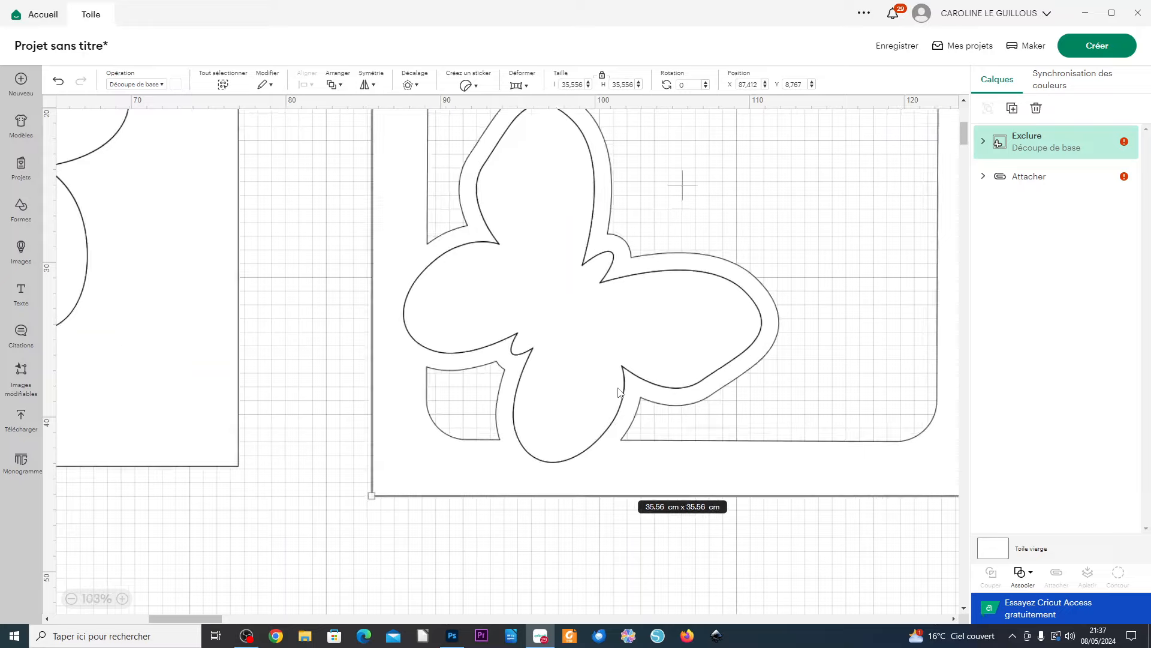
{"action": "scroll", "coordinate": [653, 419], "scroll_direction": "up", "scroll_amount": 5}
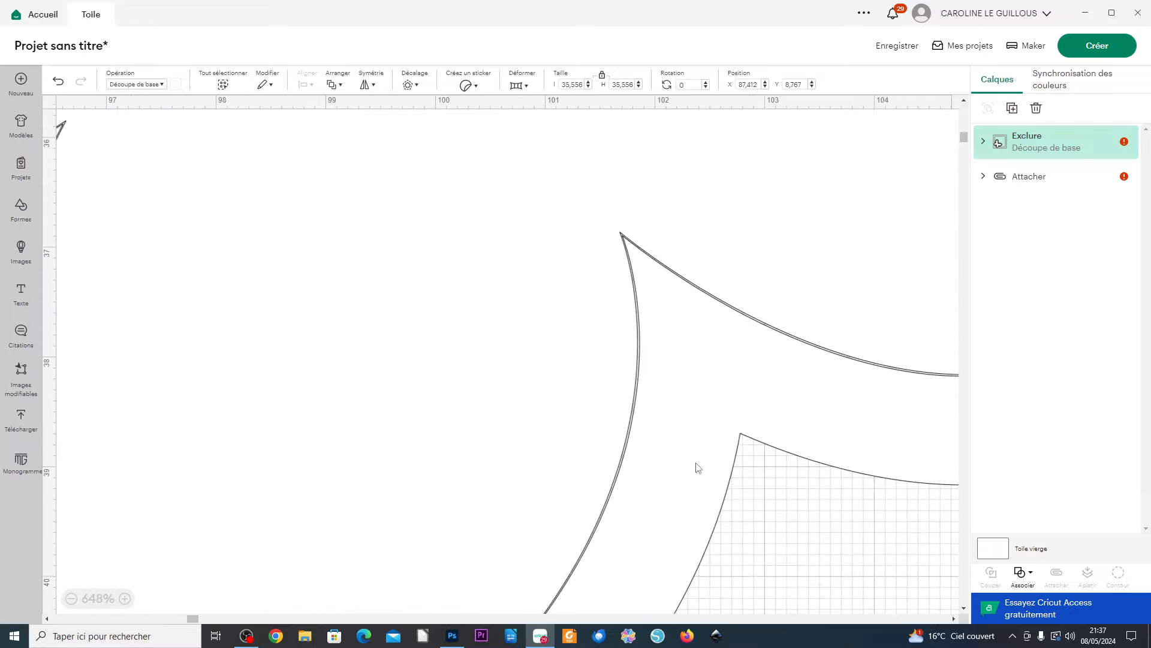
{"action": "scroll", "coordinate": [696, 462], "scroll_direction": "up", "scroll_amount": 1}
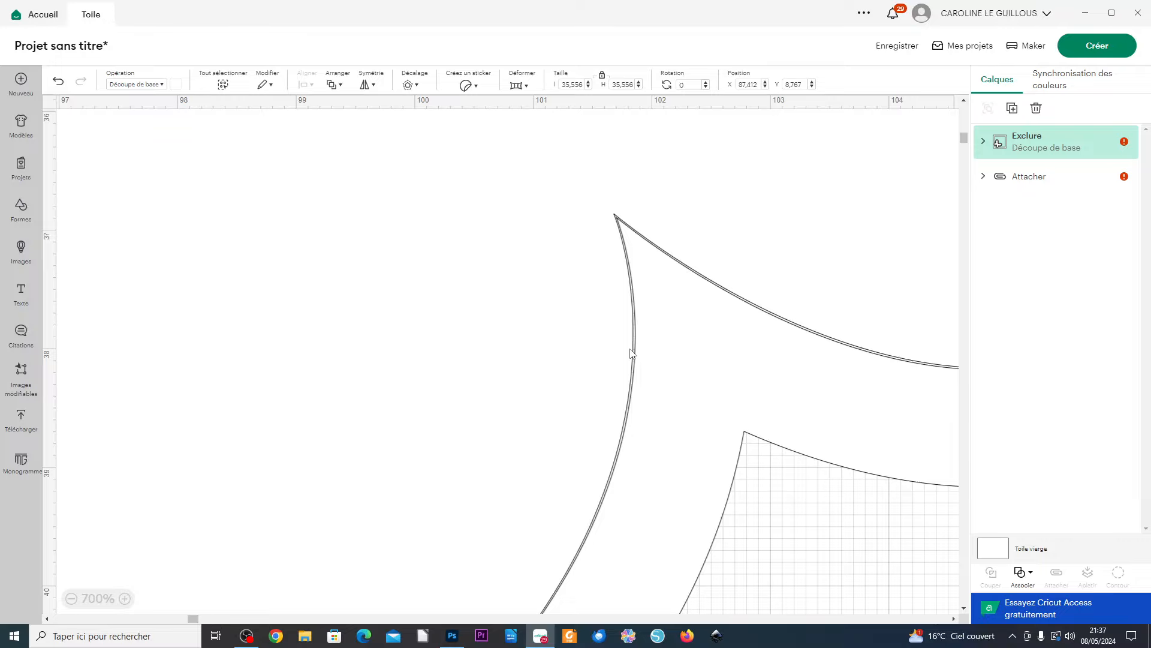
{"action": "scroll", "coordinate": [662, 472], "scroll_direction": "down", "scroll_amount": 15}
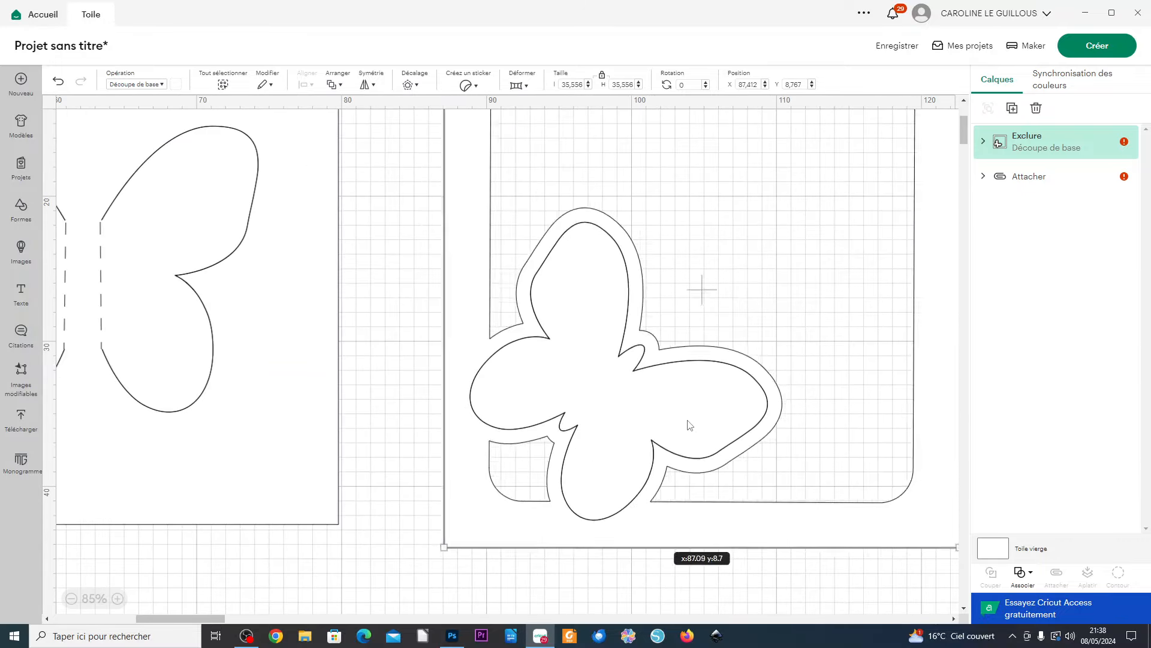
{"action": "scroll", "coordinate": [688, 424], "scroll_direction": "down", "scroll_amount": 3}
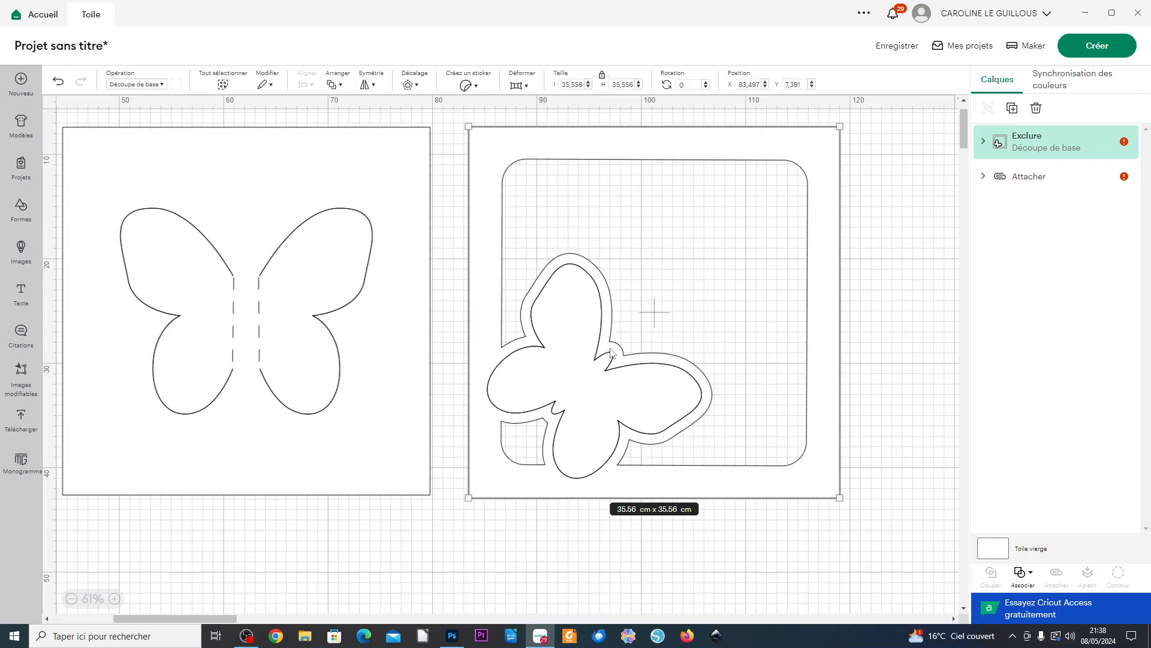
- Add a circle about 4.39 cm wide and place it over the butterfly's upper-right notch at about X 93.74, Y 28.33
{"action": "left_click", "coordinate": [21, 210]}
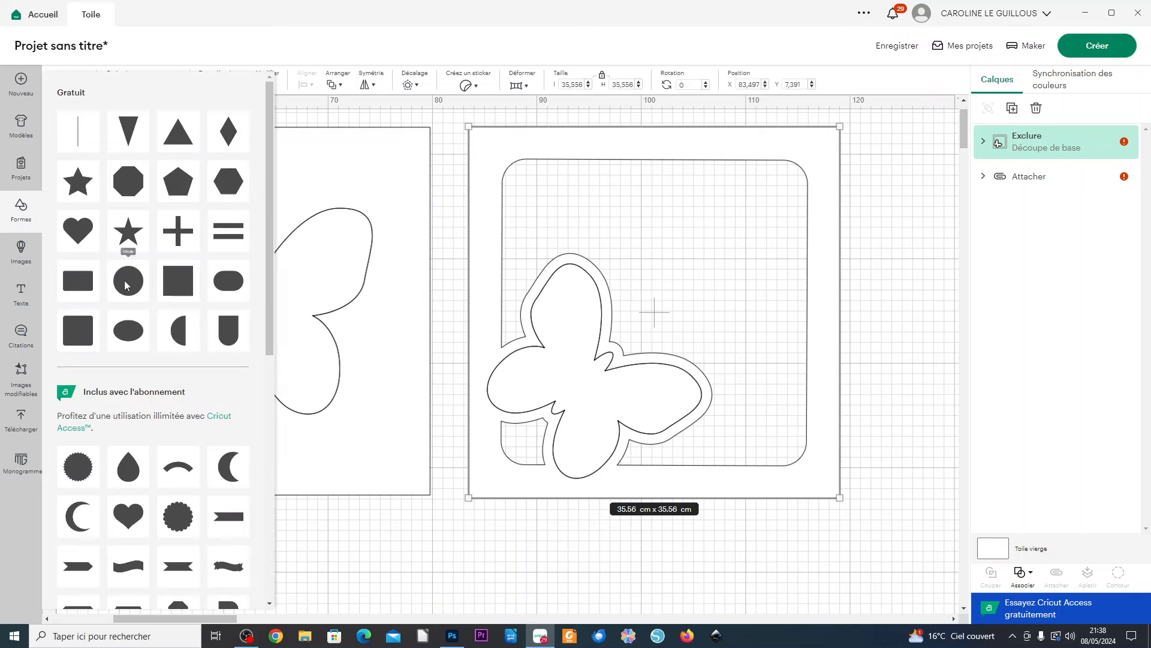
{"action": "left_click", "coordinate": [127, 287]}
{"action": "left_click_drag", "start_coordinate": [121, 176], "coordinate": [596, 368]}
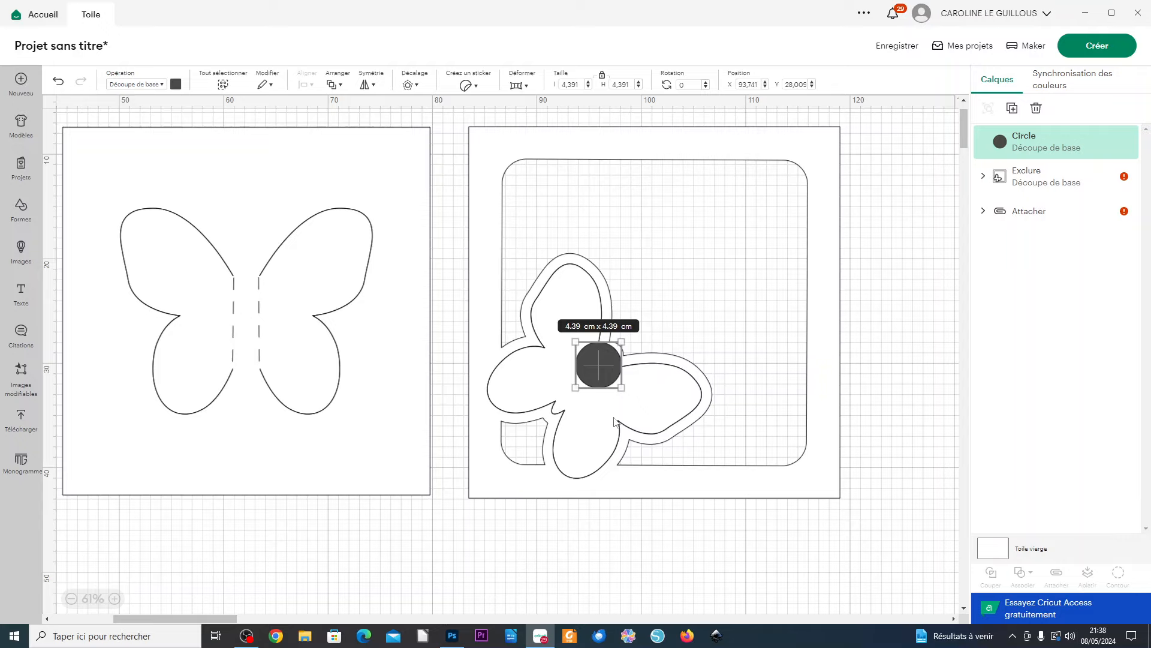
{"action": "scroll", "coordinate": [614, 421], "scroll_direction": "up", "scroll_amount": 5}
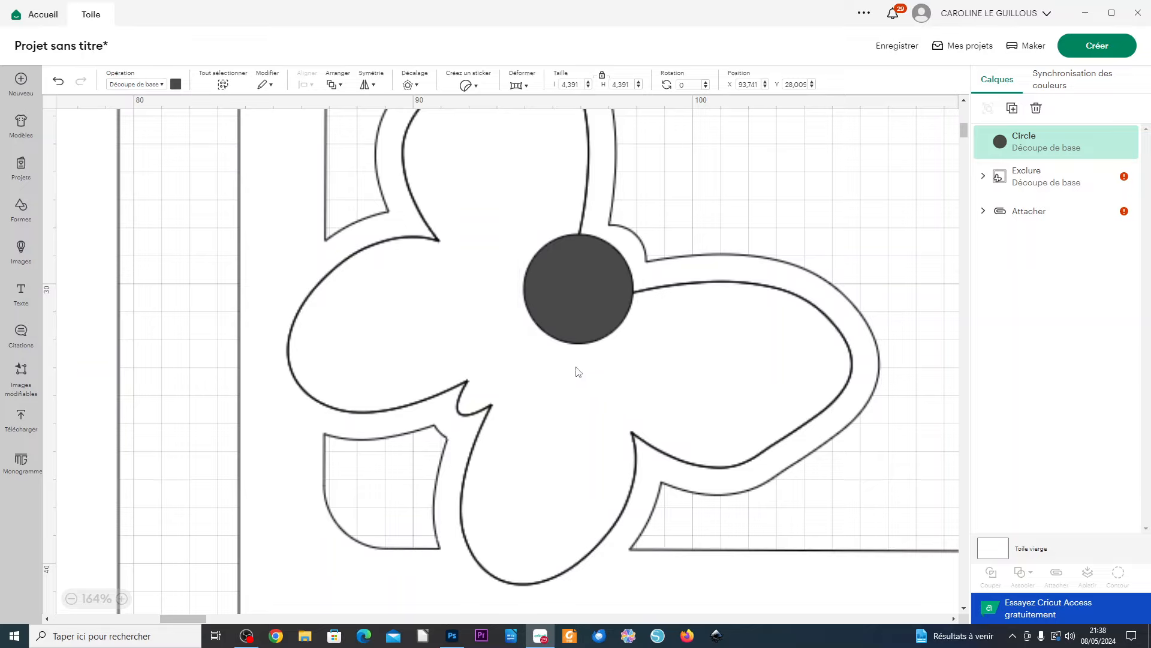
{"action": "mouse_move", "coordinate": [581, 291]}
{"action": "left_mouse_down"}
{"action": "mouse_move", "coordinate": [509, 377]}
{"action": "mouse_move", "coordinate": [585, 304]}
{"action": "left_mouse_up"}
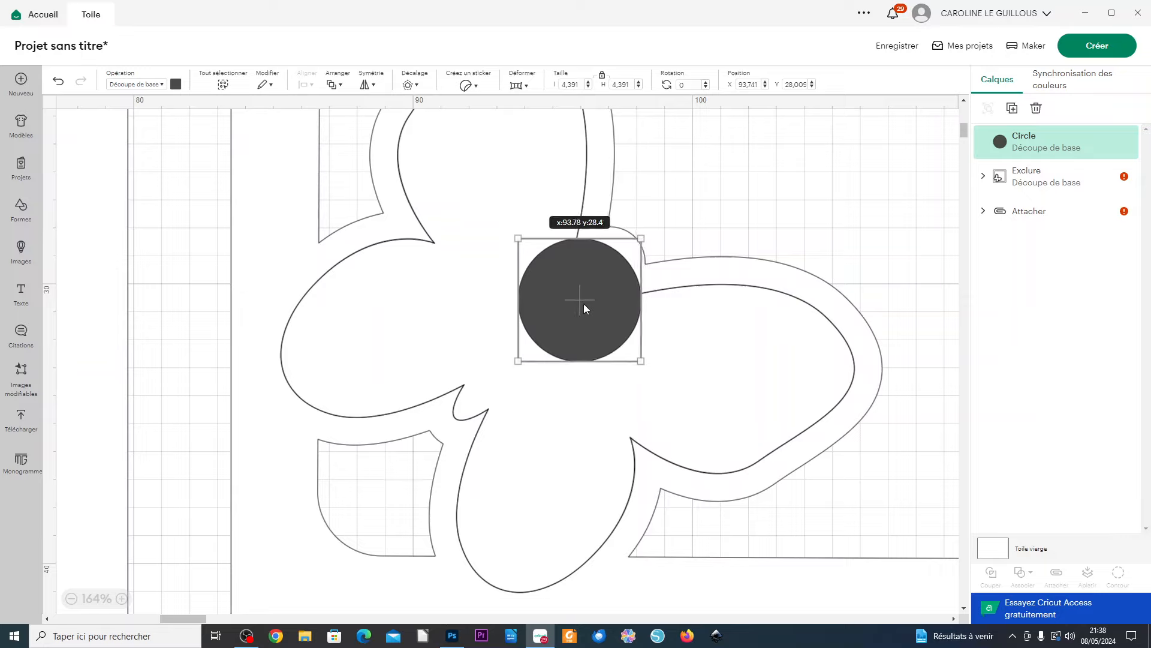
{"action": "left_click", "coordinate": [707, 207]}
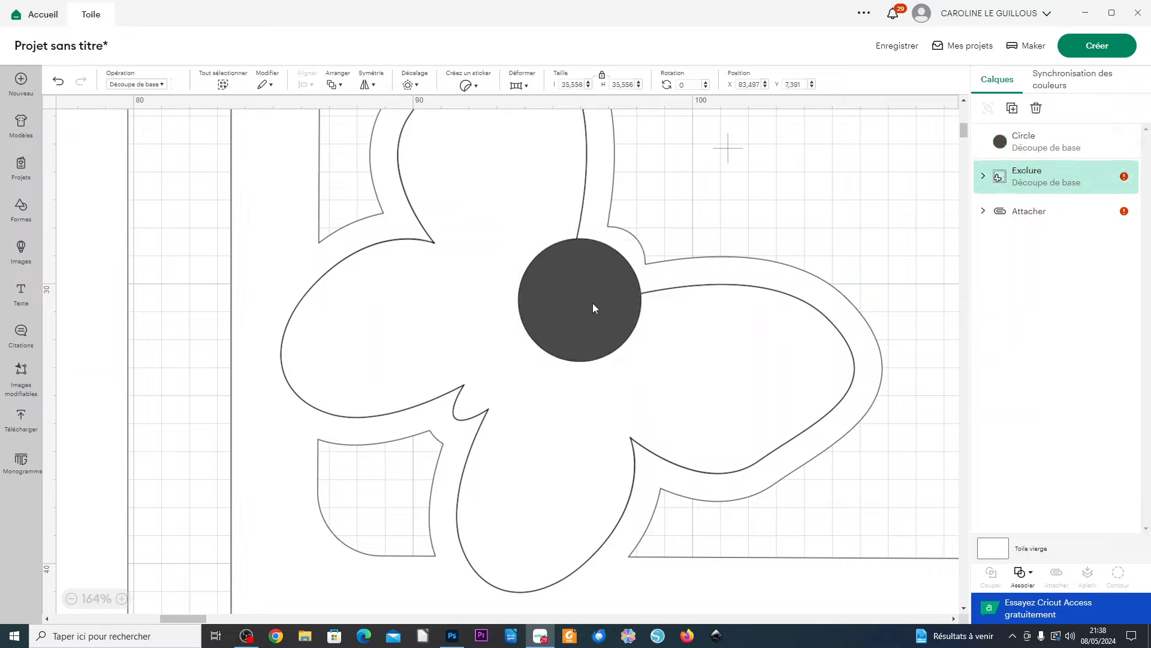
{"action": "mouse_move", "coordinate": [589, 306]}
{"action": "left_mouse_down"}
{"action": "mouse_move", "coordinate": [602, 339]}
{"action": "mouse_move", "coordinate": [585, 315]}
{"action": "mouse_move", "coordinate": [599, 310]}
{"action": "left_mouse_up"}
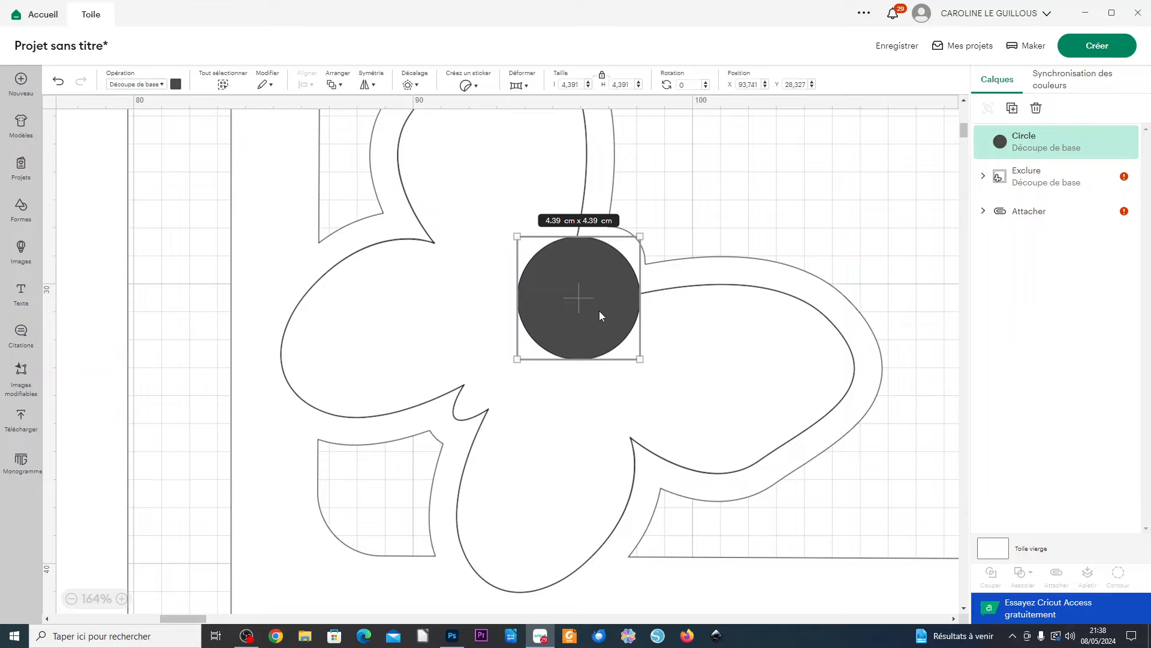
{"action": "left_click", "coordinate": [770, 215]}
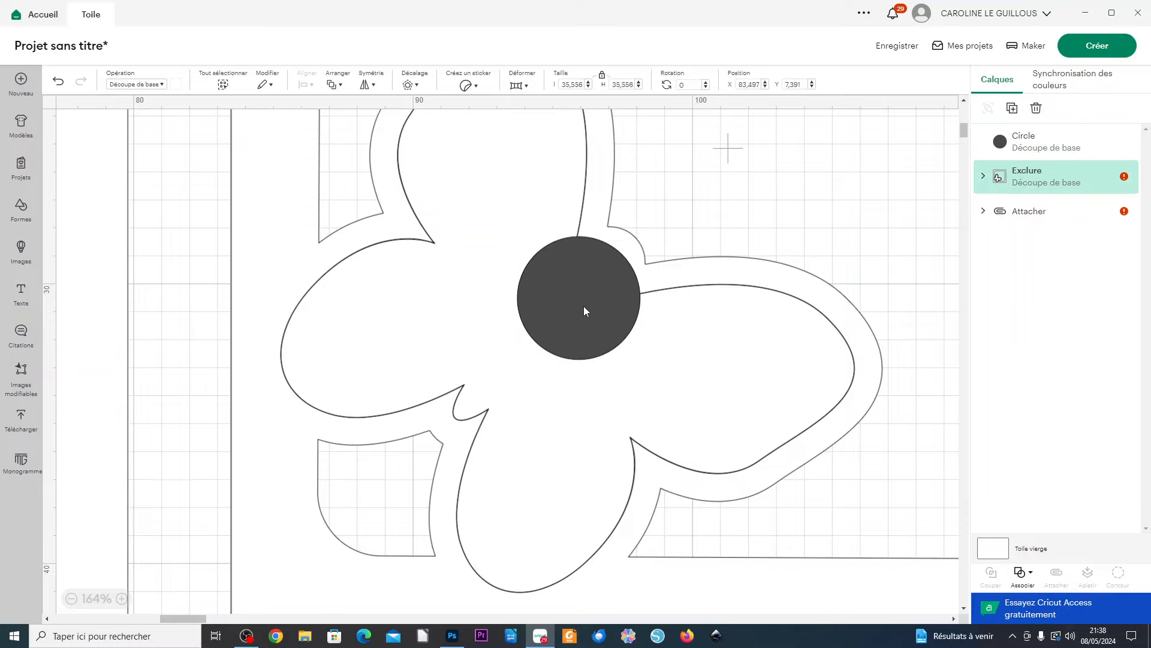
{"action": "scroll", "coordinate": [540, 423], "scroll_direction": "down", "scroll_amount": 8}
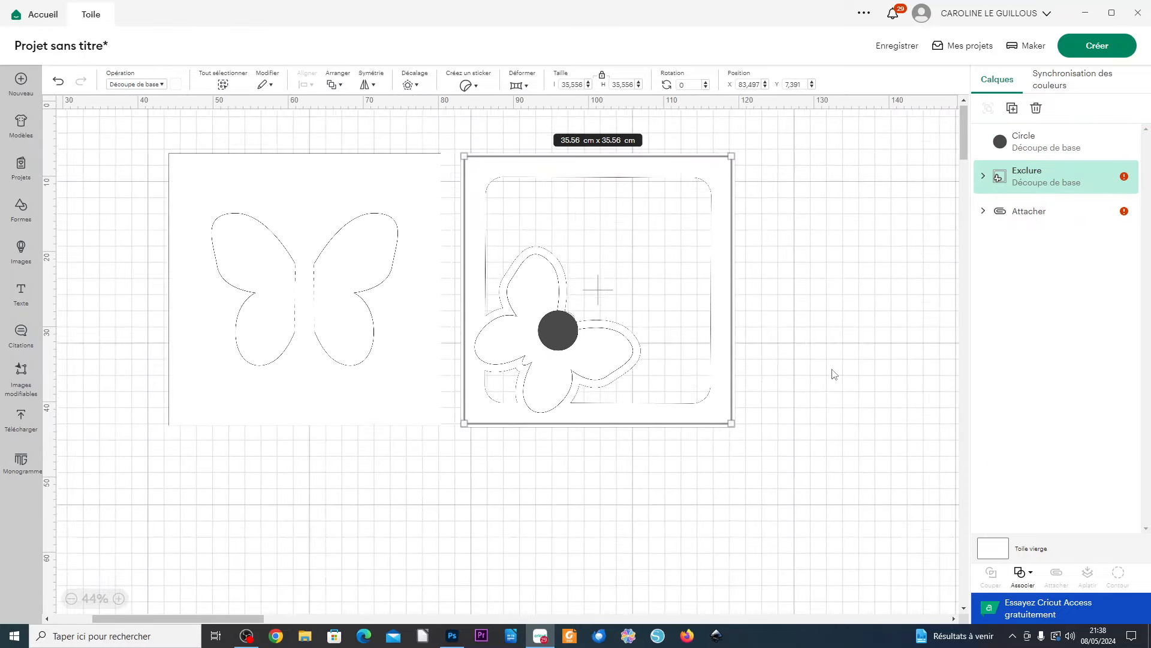
{"action": "left_click", "coordinate": [779, 386]}
- Duplicate the circle and place the copy over the butterfly's lower-left notch at about X 90.72, Y 31.3
{"action": "left_click", "coordinate": [563, 335]}
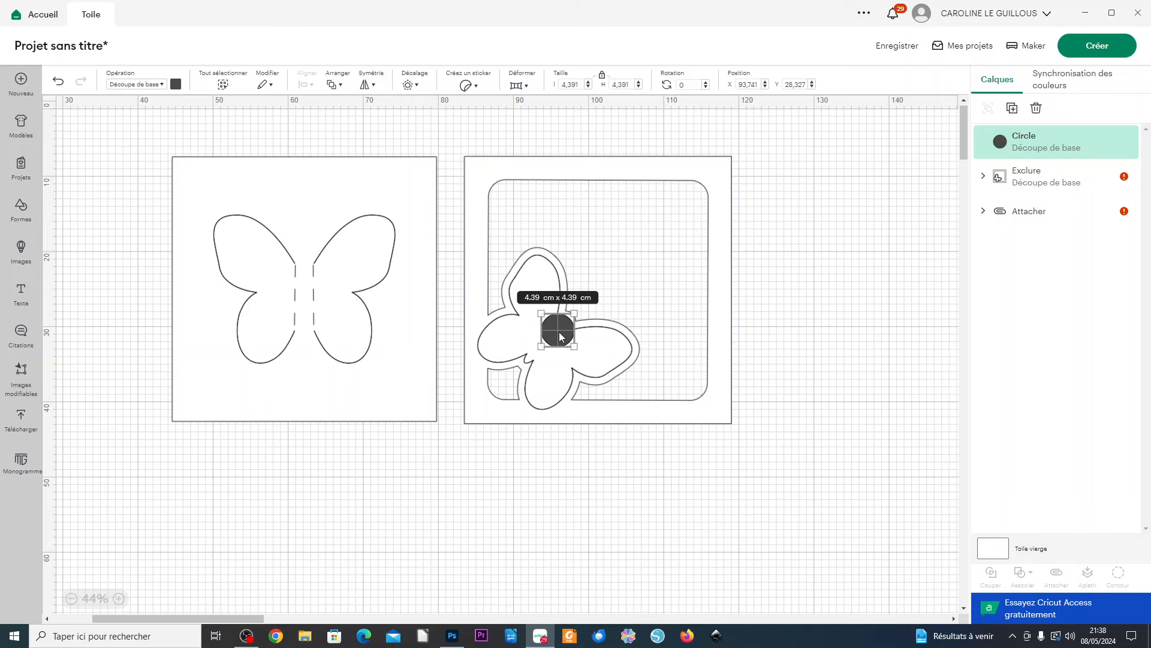
{"action": "key", "text": "ctrl+v"}
{"action": "scroll", "coordinate": [523, 363], "scroll_direction": "up", "scroll_amount": 3}
{"action": "scroll", "coordinate": [509, 358], "scroll_direction": "down", "scroll_amount": 3}
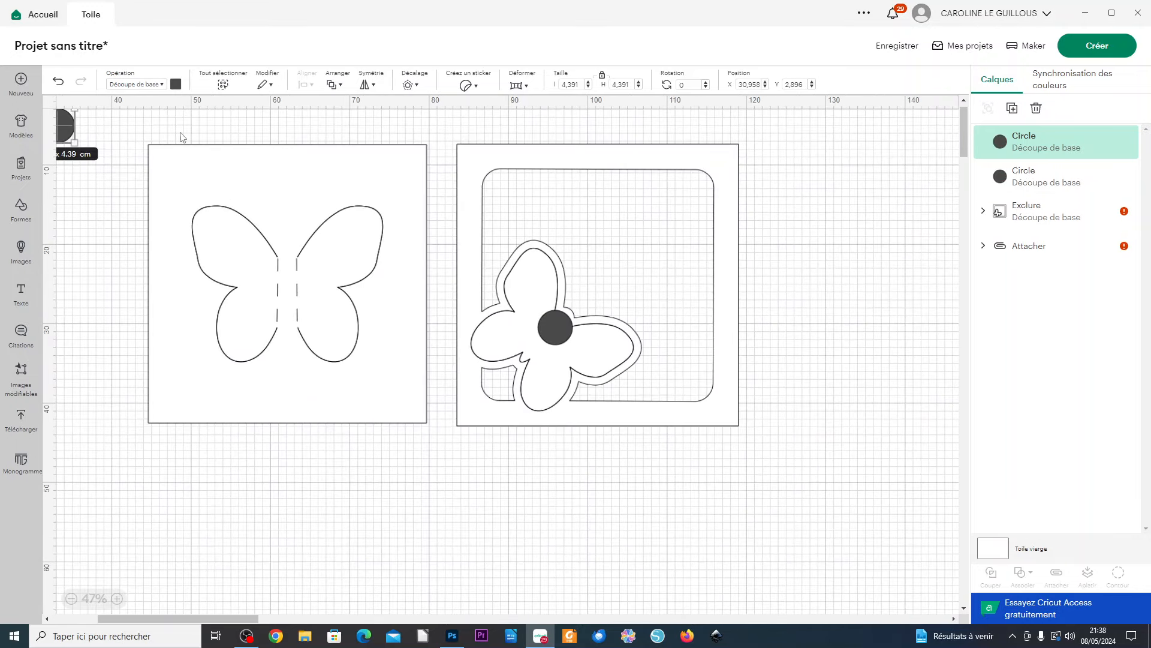
{"action": "left_click_drag", "start_coordinate": [61, 126], "coordinate": [536, 360]}
{"action": "scroll", "coordinate": [537, 359], "scroll_direction": "up", "scroll_amount": 9}
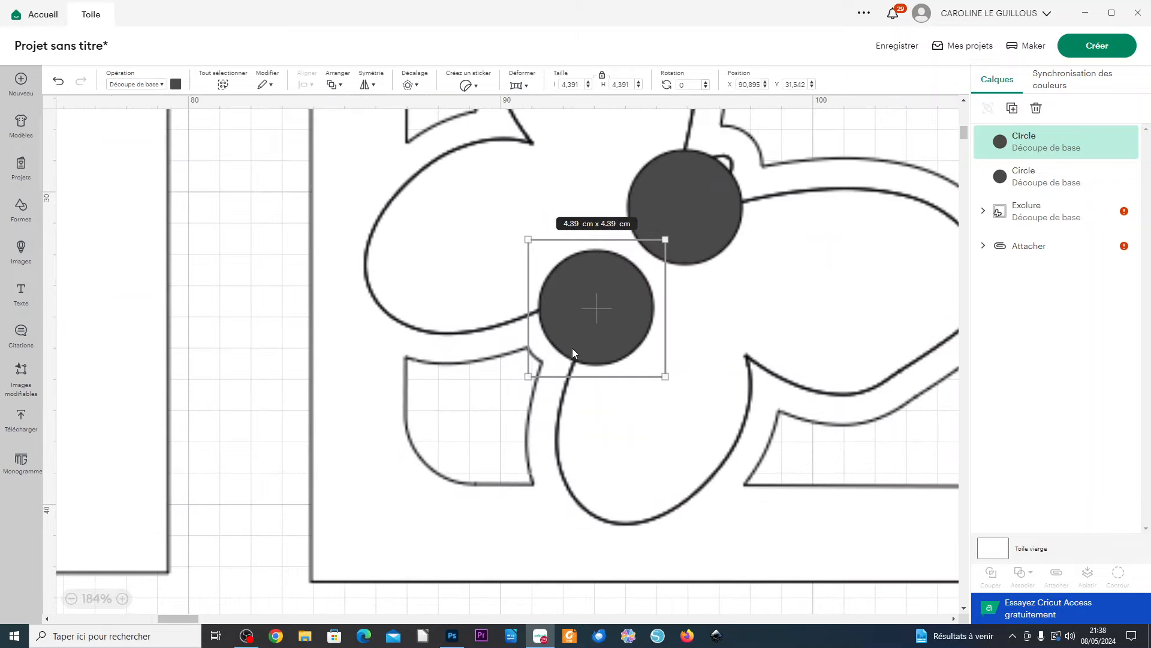
{"action": "left_click_drag", "start_coordinate": [586, 331], "coordinate": [580, 325]}
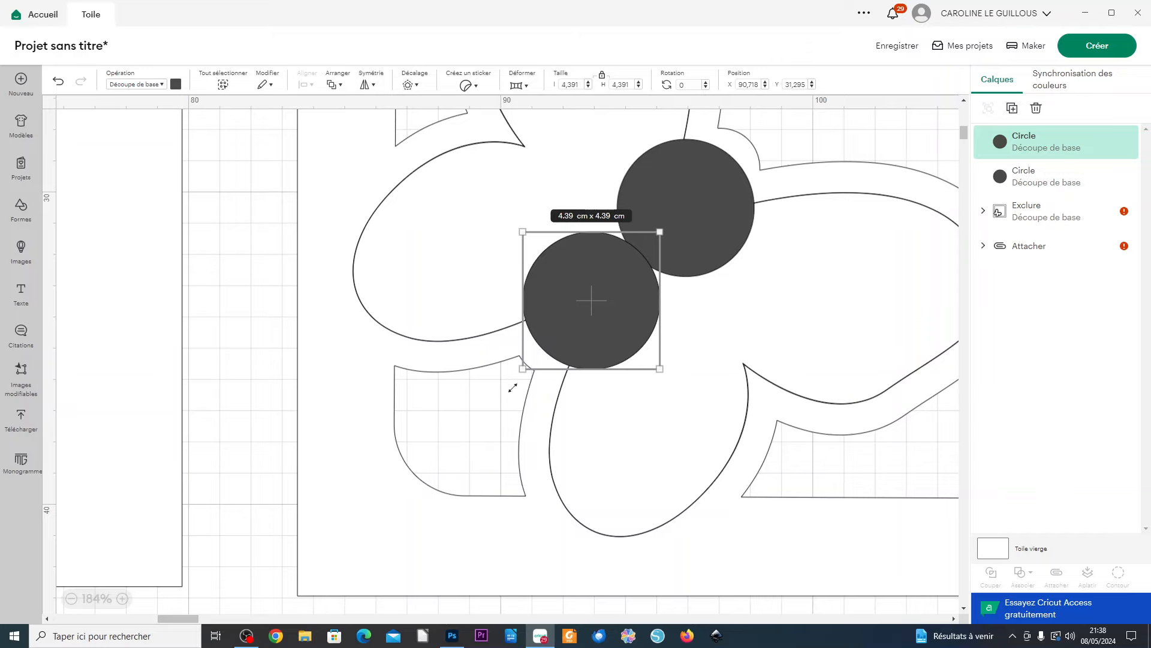
{"action": "left_click", "coordinate": [491, 409]}
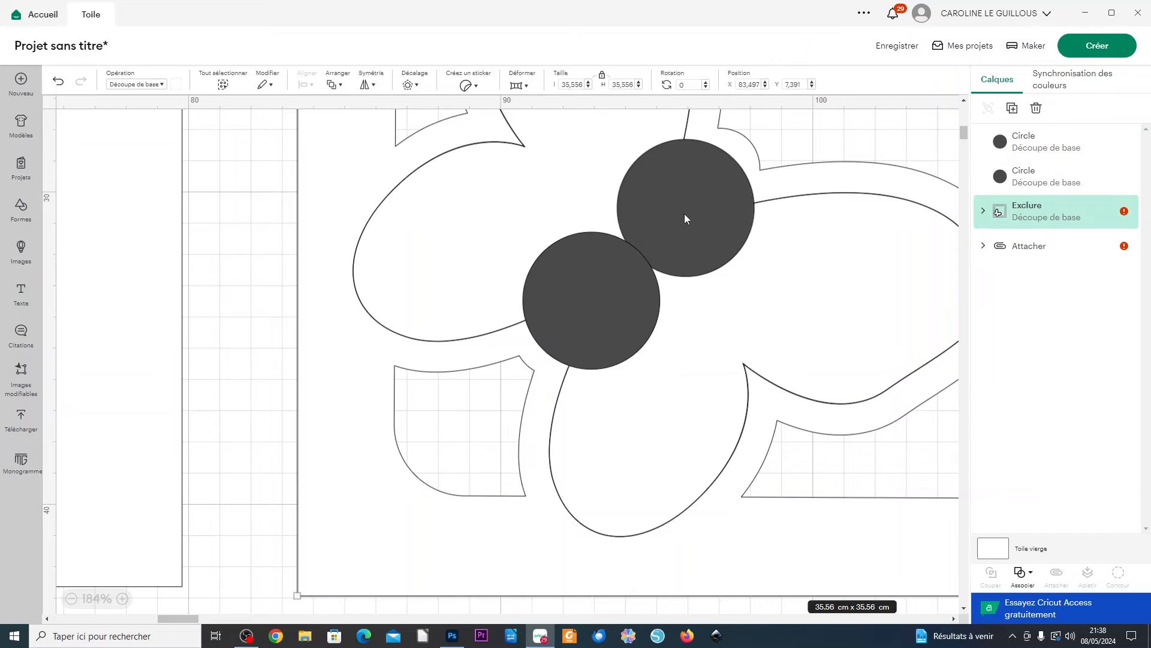
- Merge the two circles covering the corner butterfly's notches into one shape with Lier
{"action": "scroll", "coordinate": [681, 318], "scroll_direction": "down", "scroll_amount": 4}
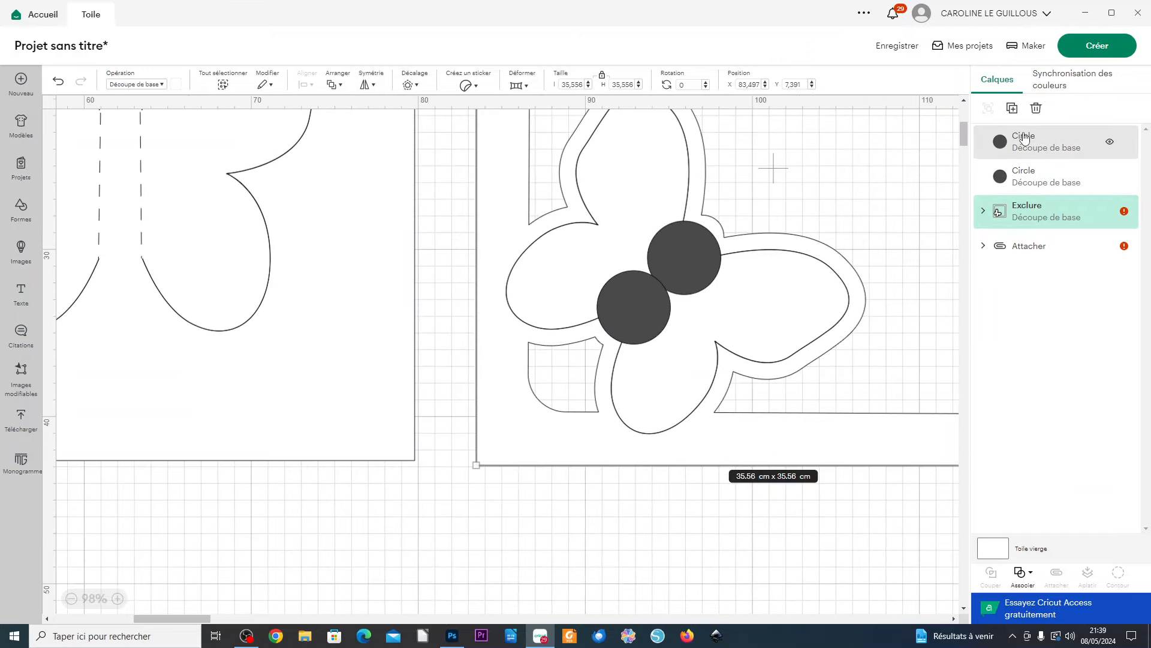
{"action": "left_click", "coordinate": [1028, 179]}
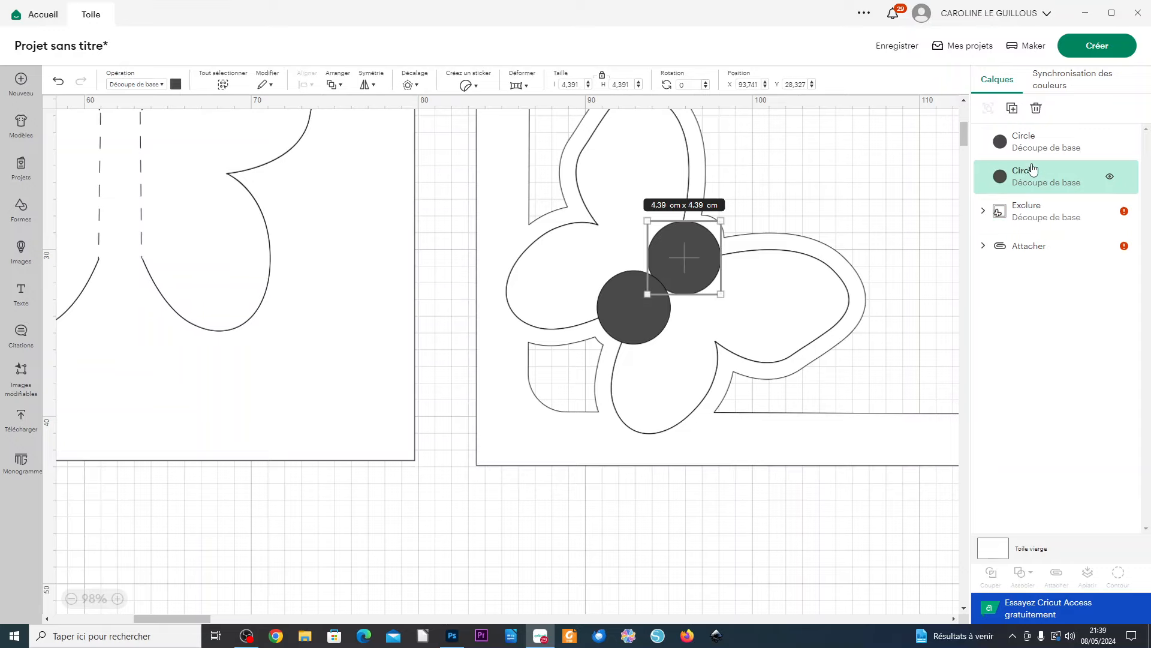
{"action": "left_click", "coordinate": [1036, 157], "text": "shift"}
{"action": "left_click", "coordinate": [1023, 573]}
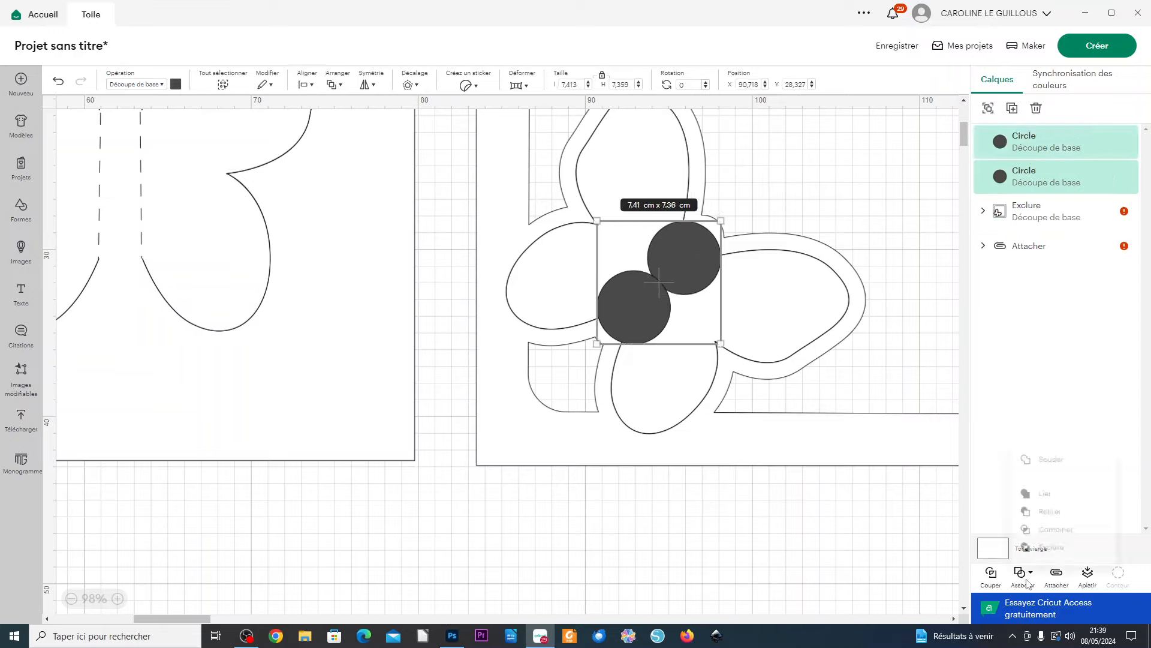
{"action": "left_click", "coordinate": [1044, 482]}
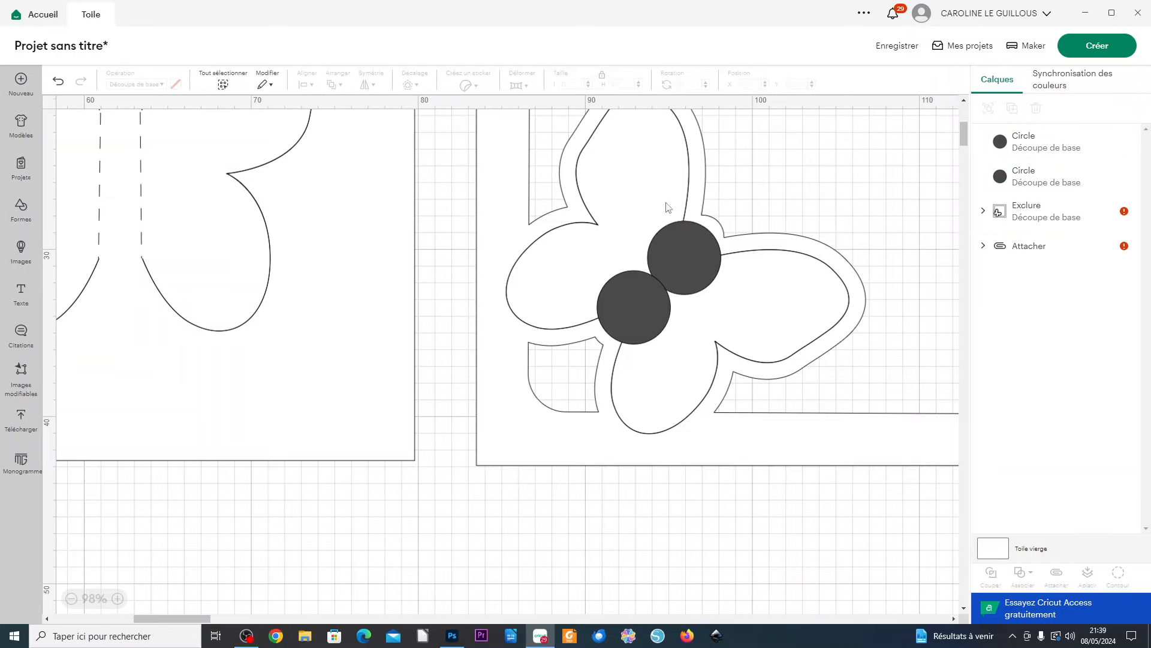
- Combine the merged circles with the frame using Lier to open the cut line between the butterfly's wings
{"action": "scroll", "coordinate": [815, 316], "scroll_direction": "down", "scroll_amount": 3}
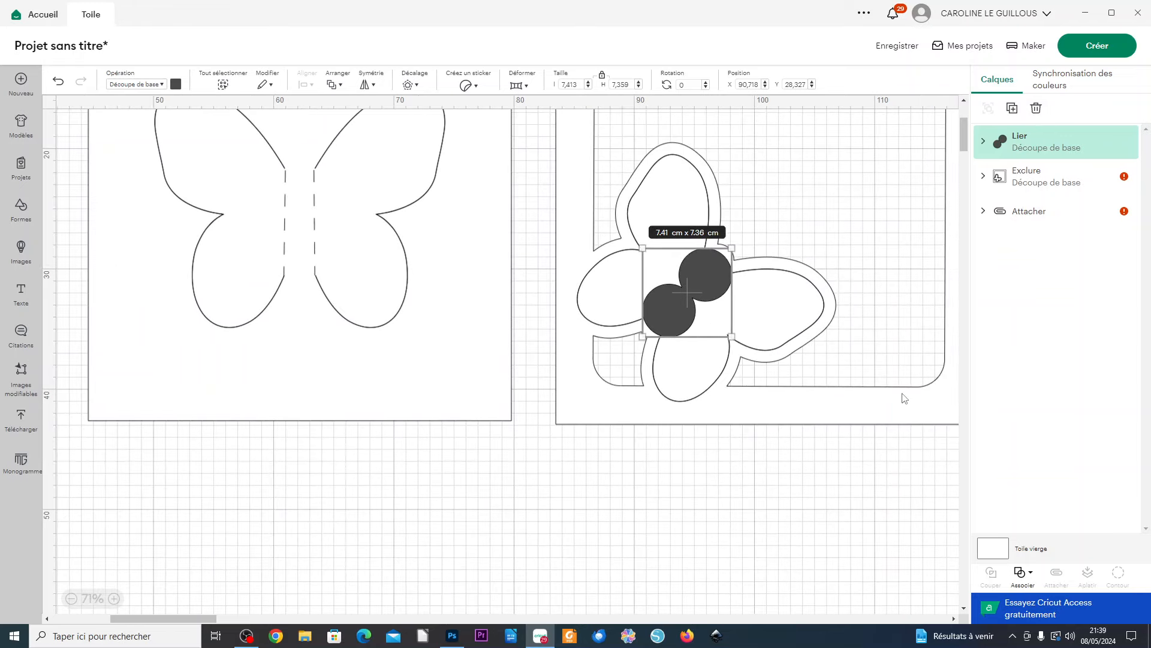
{"action": "left_click", "coordinate": [898, 415], "text": "shift"}
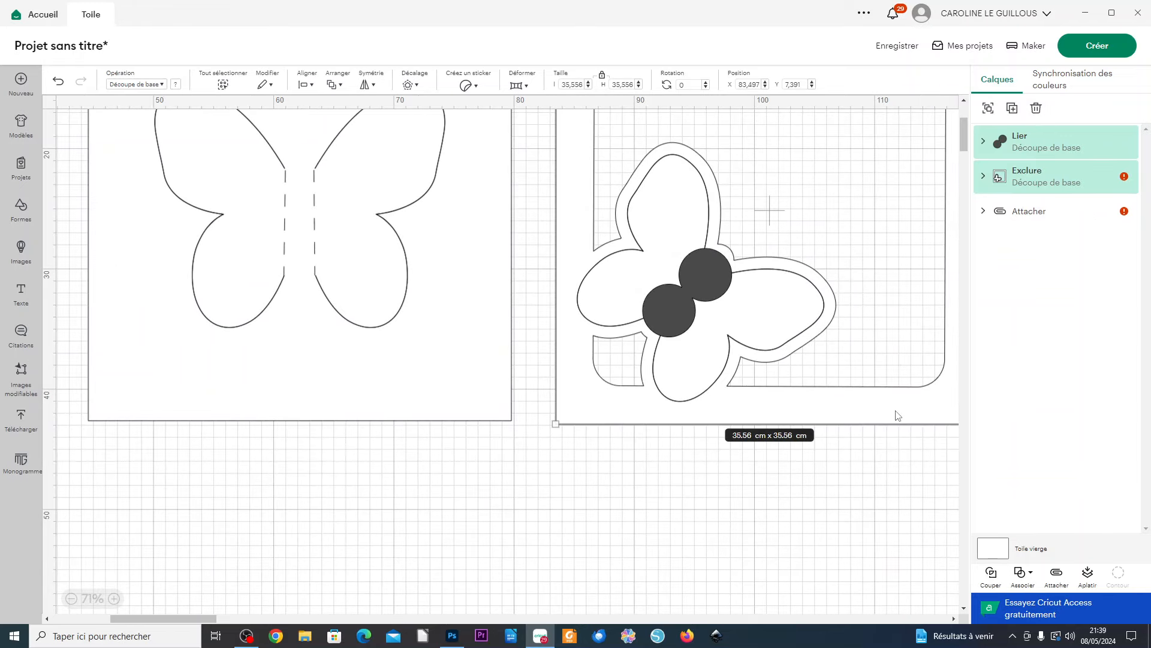
{"action": "left_click", "coordinate": [1031, 574]}
{"action": "left_click", "coordinate": [823, 497]}
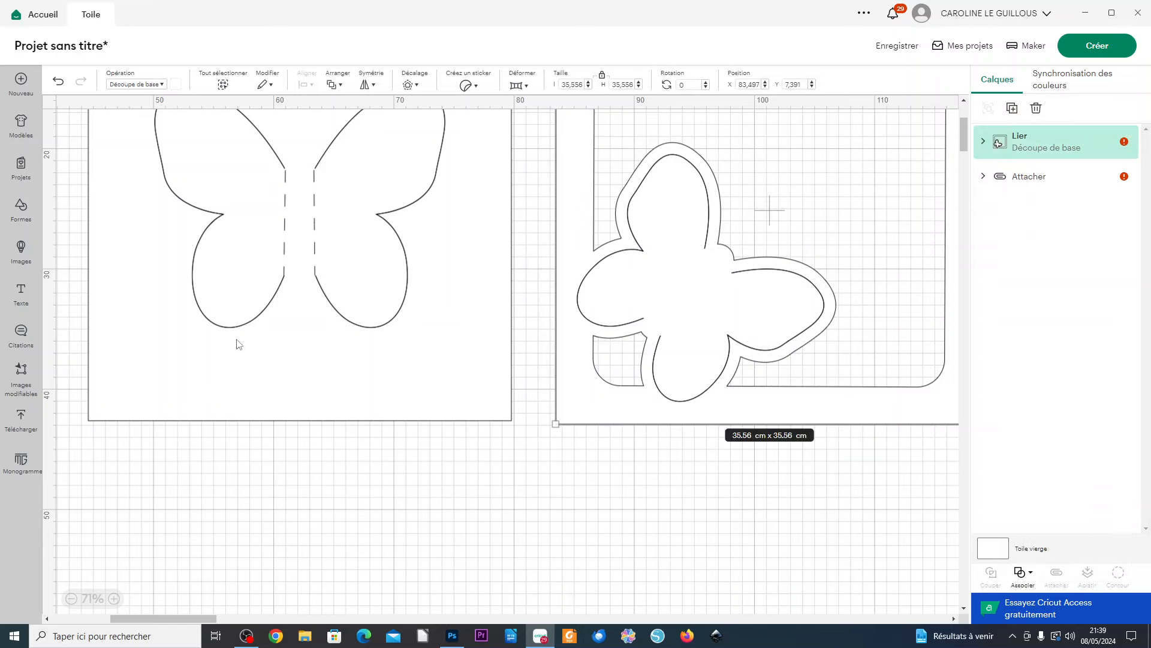
- Add a 6.35 cm score line to the corner butterfly, rotated about 42.11° and placed at about X 90.85, Y 29.34
{"action": "left_click", "coordinate": [318, 237]}
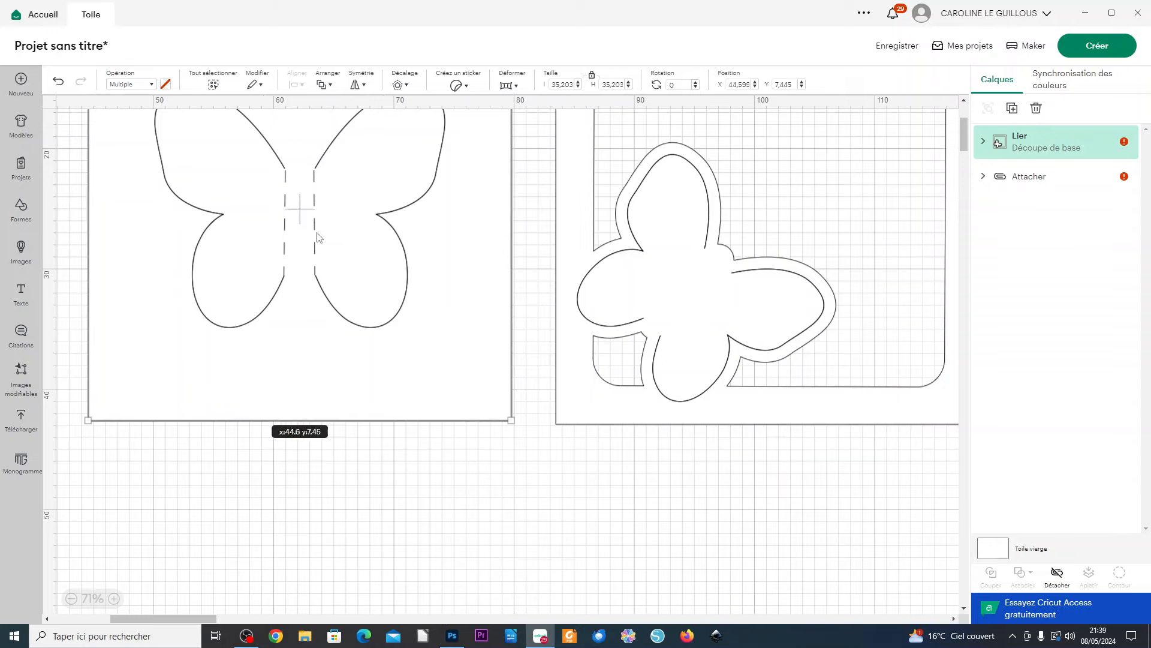
{"action": "left_click", "coordinate": [982, 179]}
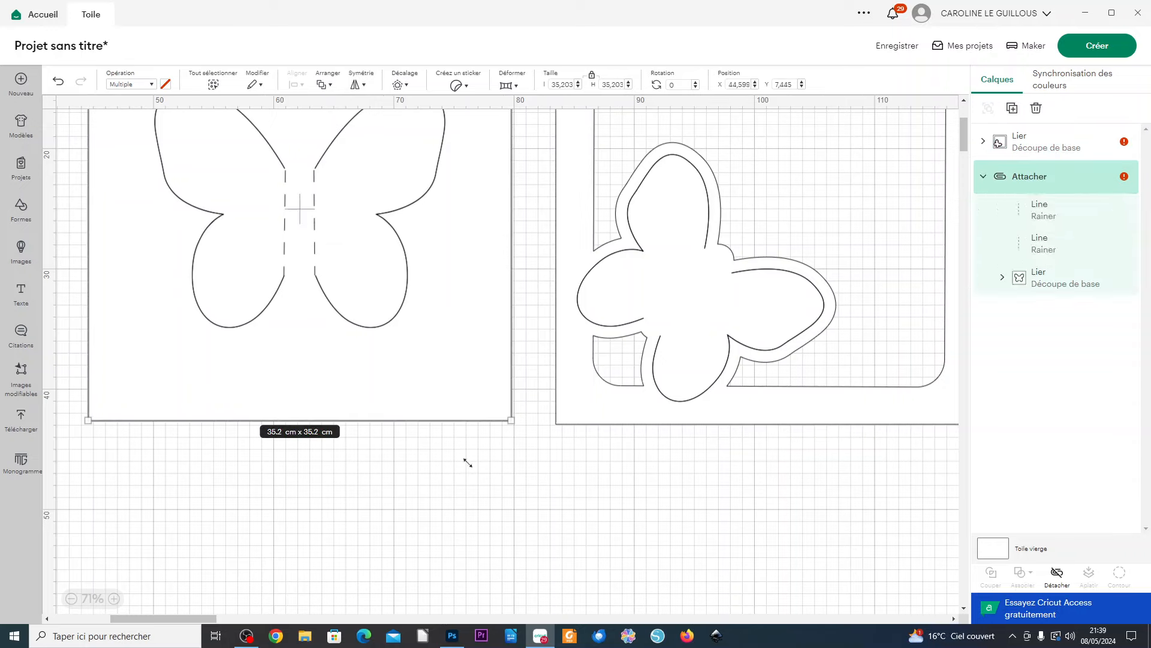
{"action": "left_click", "coordinate": [444, 509]}
{"action": "left_click", "coordinate": [22, 211]}
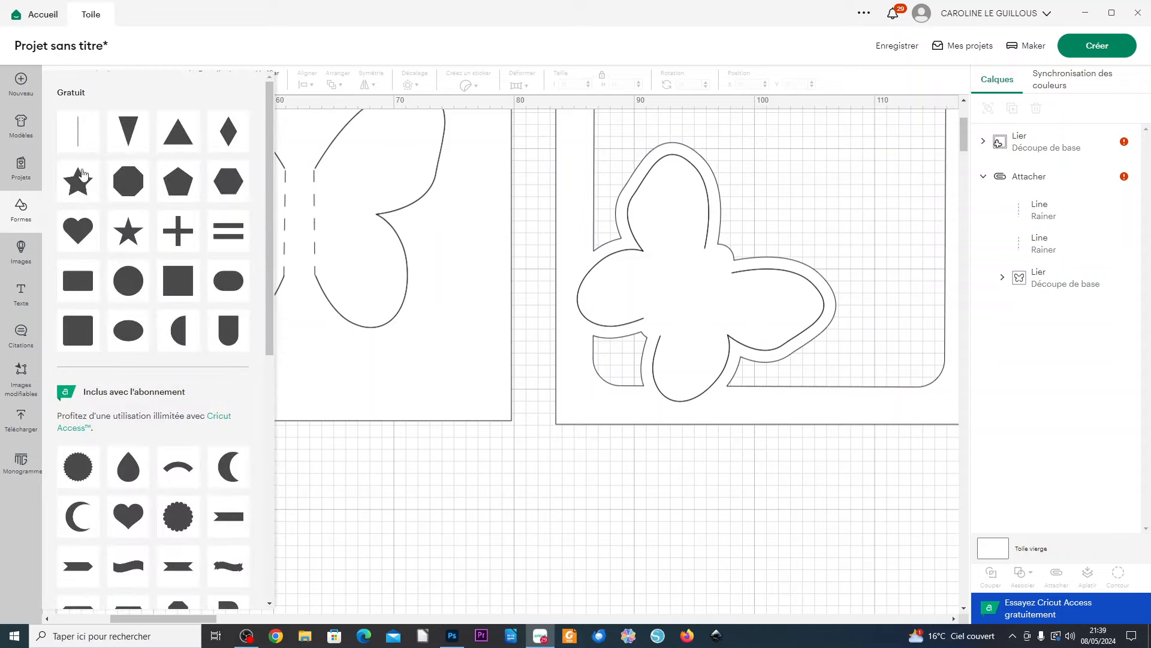
{"action": "left_click", "coordinate": [83, 129]}
{"action": "left_click_drag", "start_coordinate": [76, 167], "coordinate": [687, 303]}
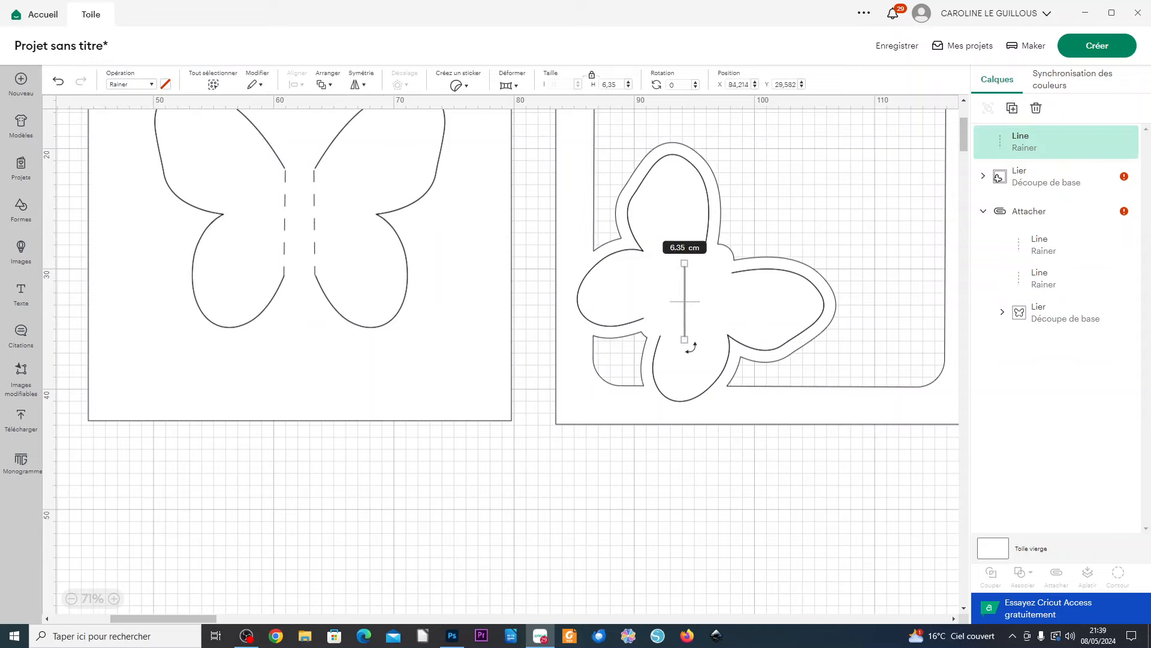
{"action": "left_click_drag", "start_coordinate": [690, 347], "coordinate": [655, 343]}
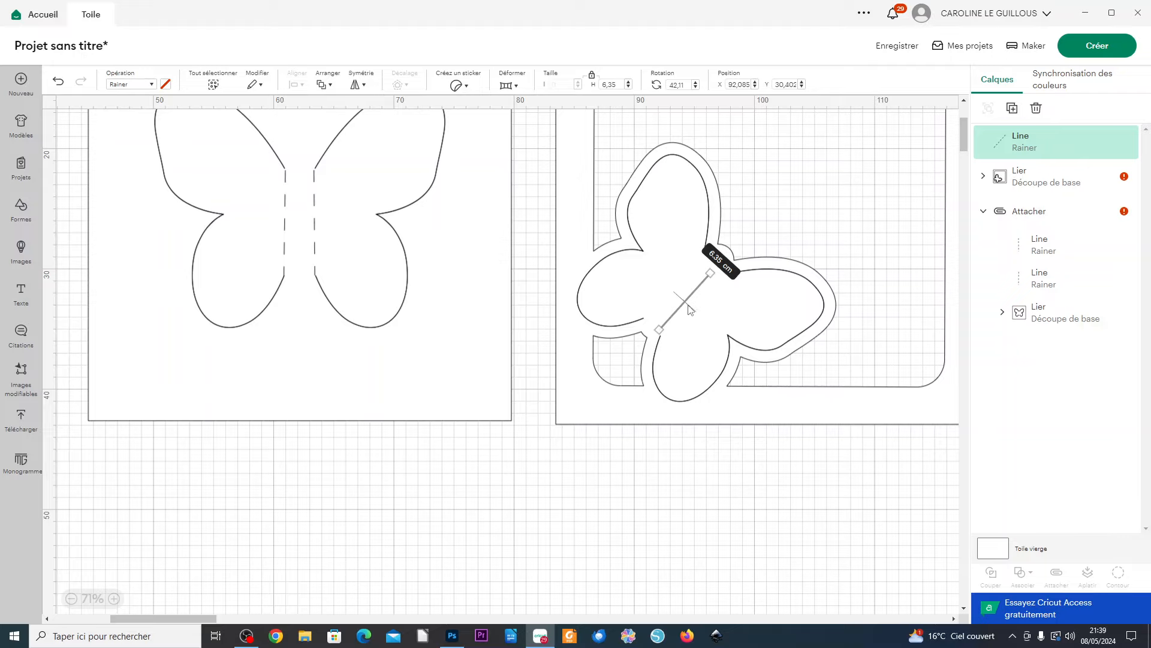
{"action": "left_click_drag", "start_coordinate": [688, 308], "coordinate": [672, 293]}
- Lengthen the score line to about 7.57 cm and rotate it to about 41.47° to join the left wings' cut ends
{"action": "scroll", "coordinate": [673, 297], "scroll_direction": "up", "scroll_amount": 5}
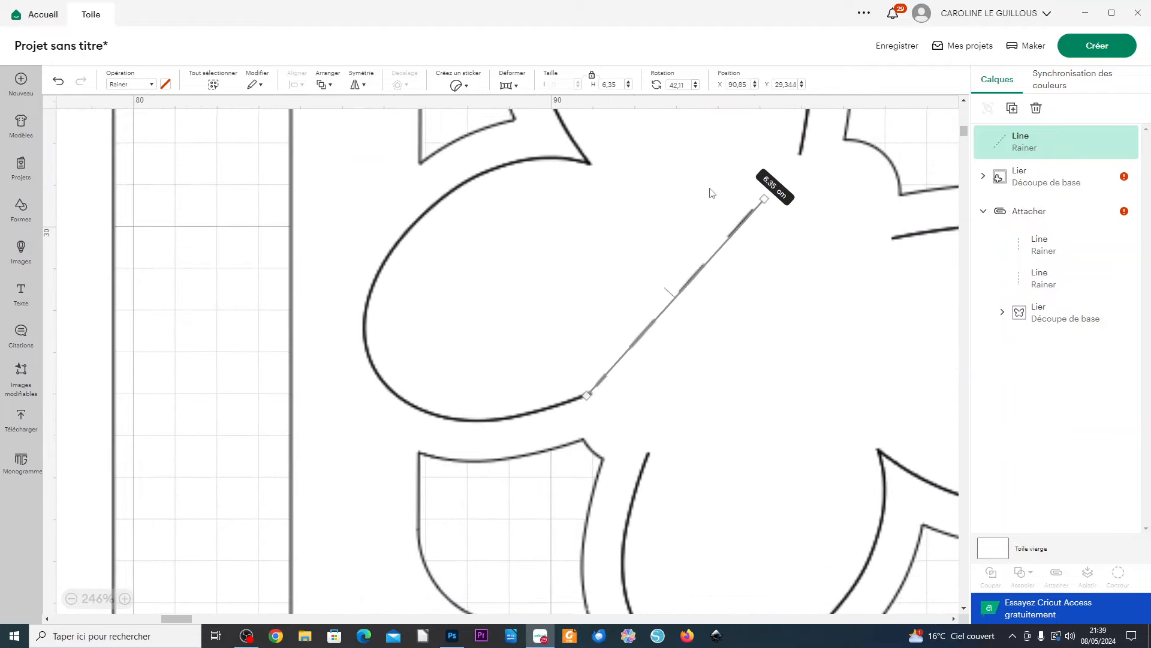
{"action": "left_click_drag", "start_coordinate": [770, 196], "coordinate": [797, 155]}
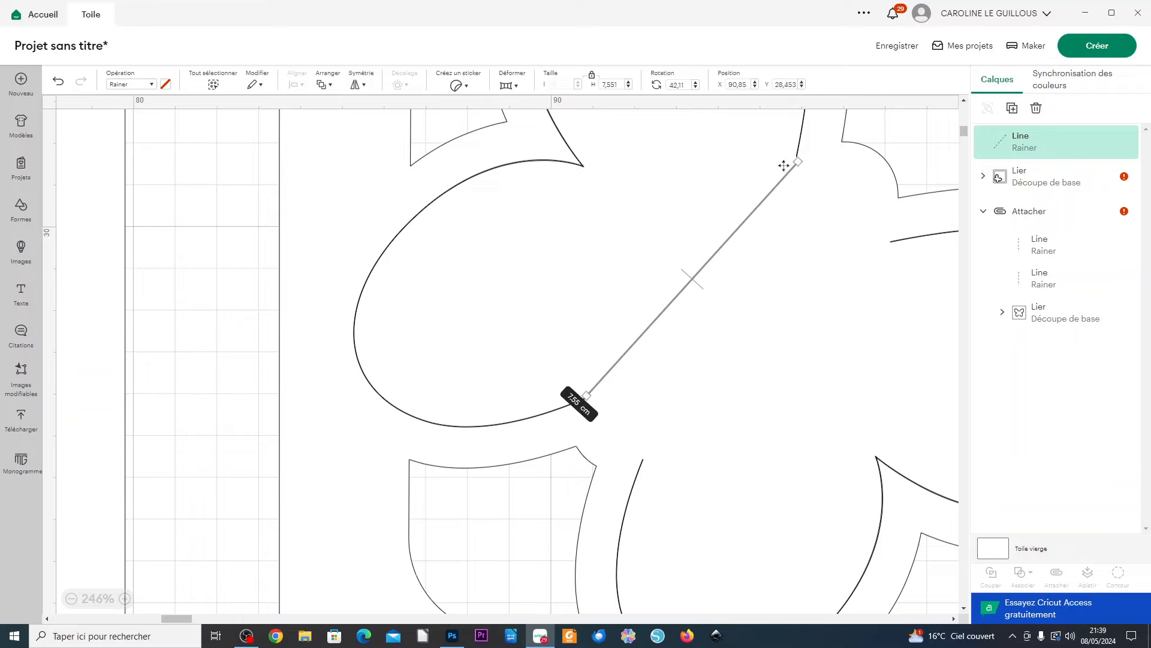
{"action": "scroll", "coordinate": [594, 382], "scroll_direction": "up", "scroll_amount": 3}
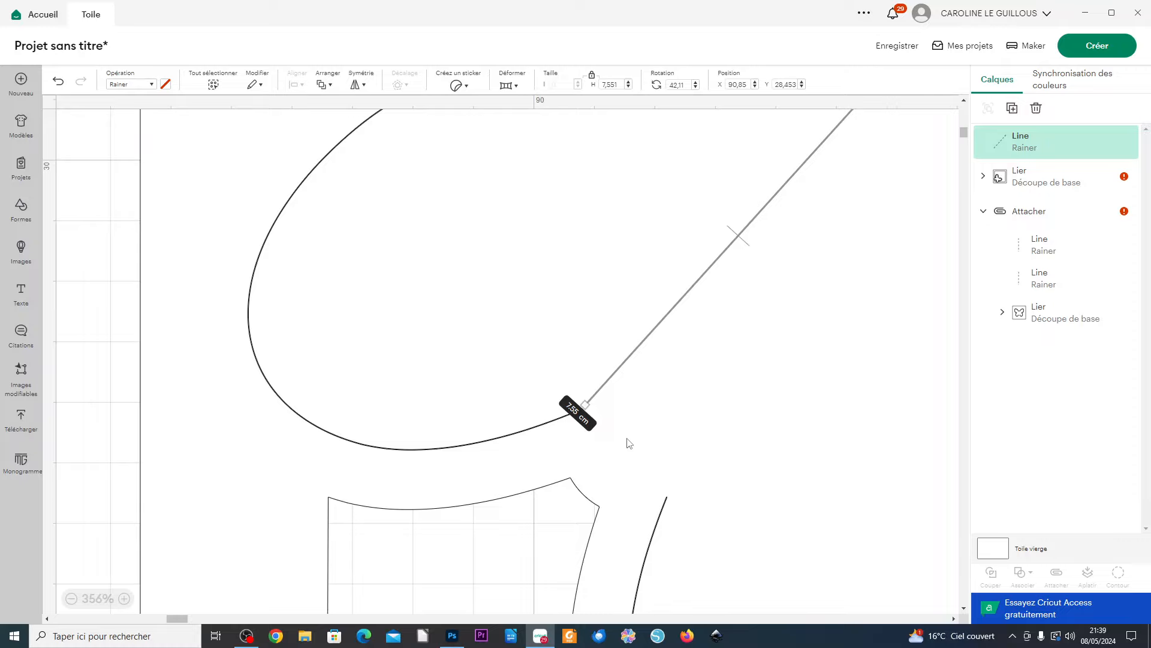
{"action": "left_click", "coordinate": [606, 436]}
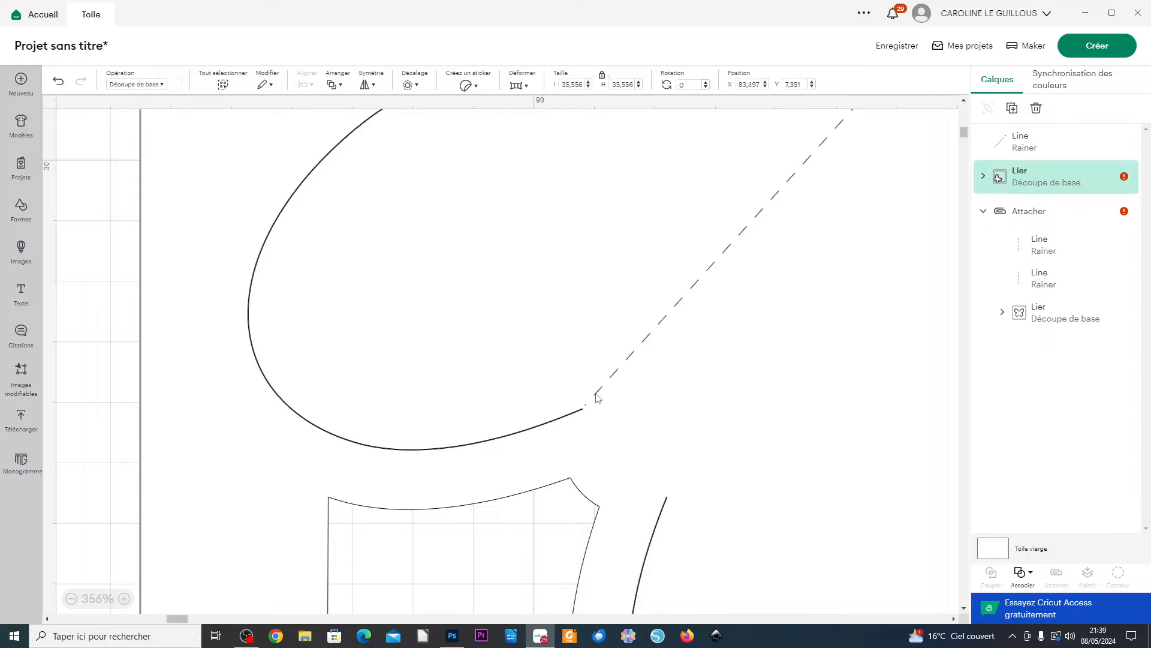
{"action": "scroll", "coordinate": [742, 355], "scroll_direction": "down", "scroll_amount": 3}
{"action": "left_click", "coordinate": [1046, 141]}
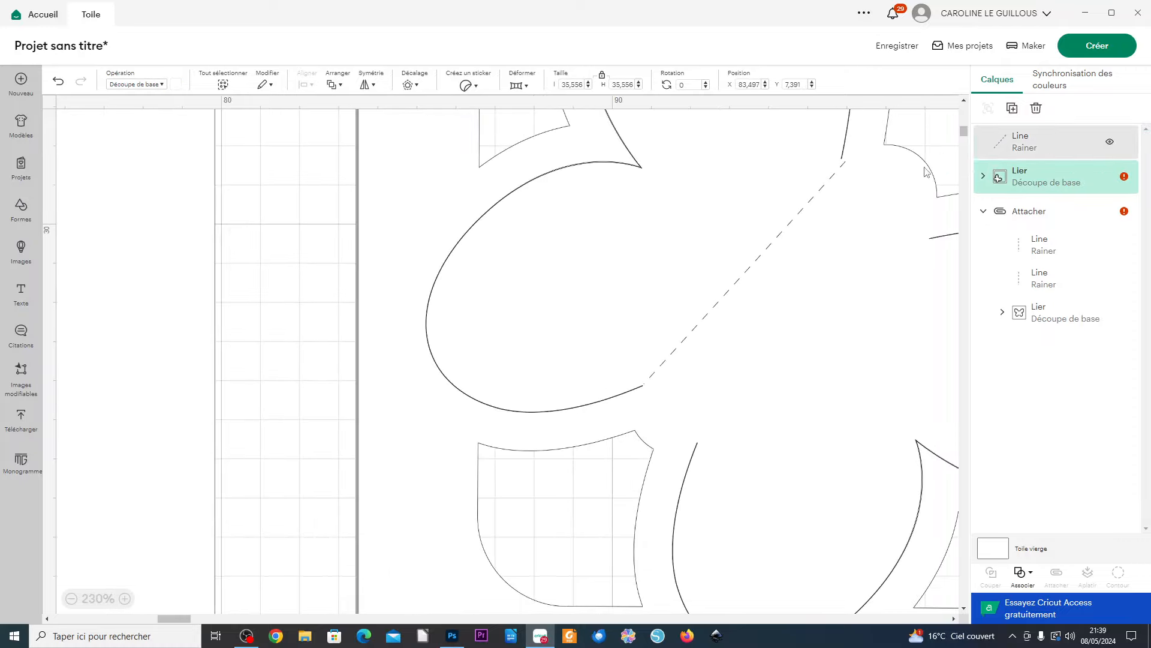
{"action": "left_click_drag", "start_coordinate": [844, 163], "coordinate": [843, 161]}
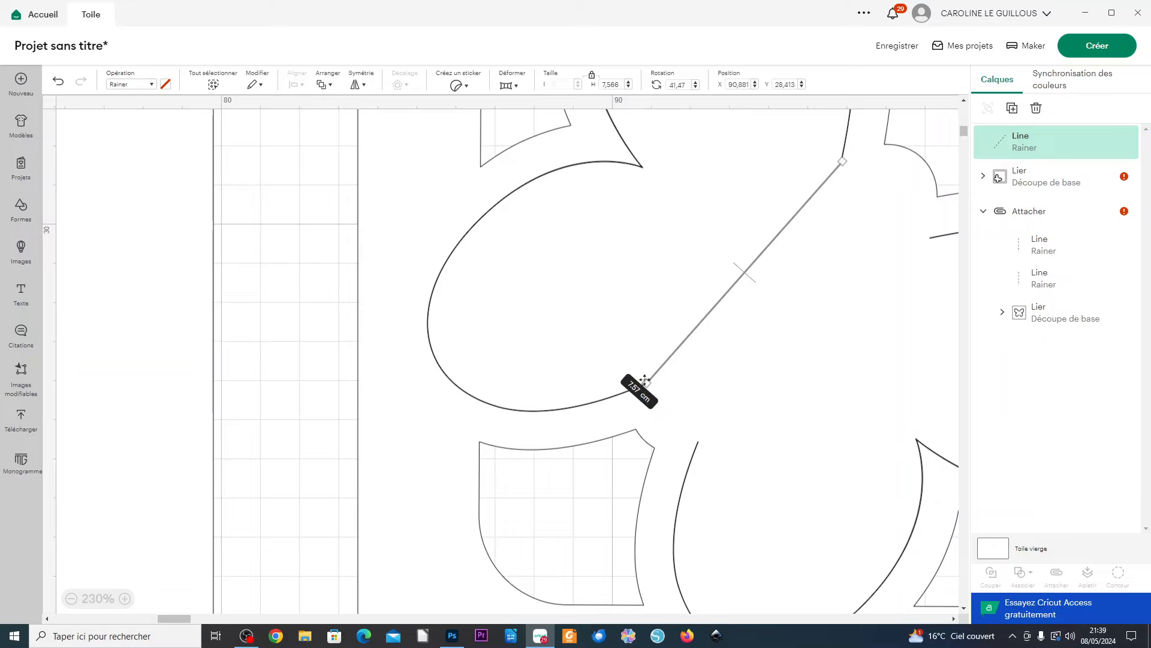
- Duplicate the score line, rotate the copy to about 50.25° and place it along the right wings at about X 92.26, Y 30.66
{"action": "scroll", "coordinate": [645, 380], "scroll_direction": "down", "scroll_amount": 5}
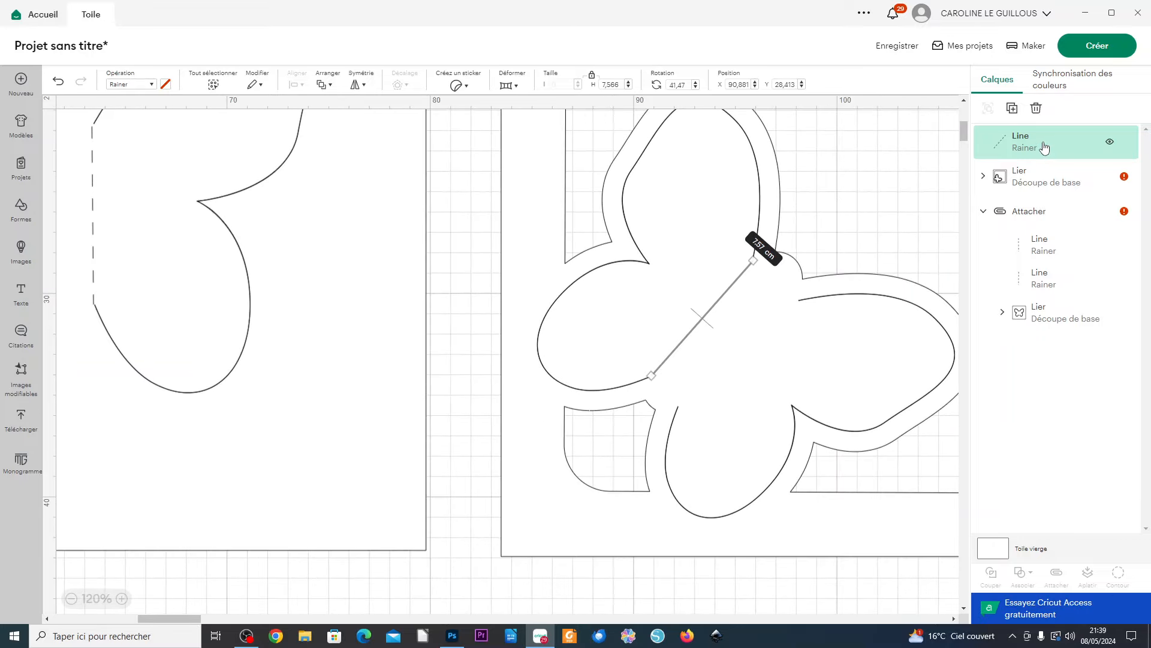
{"action": "key", "text": "ctrl+v"}
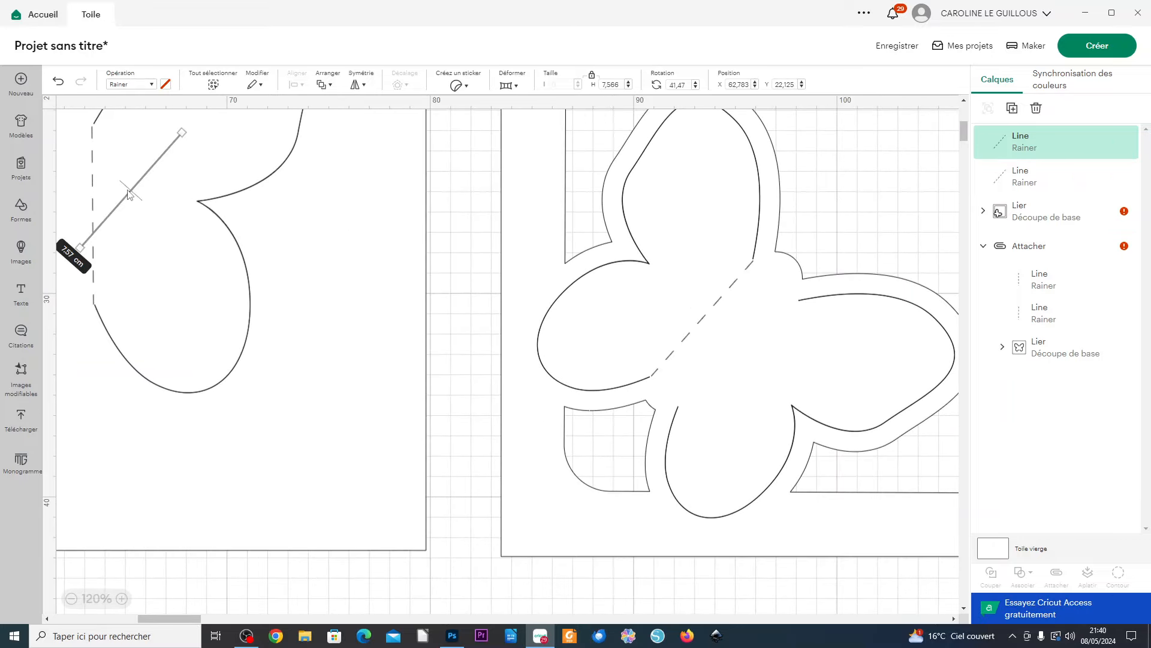
{"action": "left_click_drag", "start_coordinate": [128, 194], "coordinate": [728, 348]}
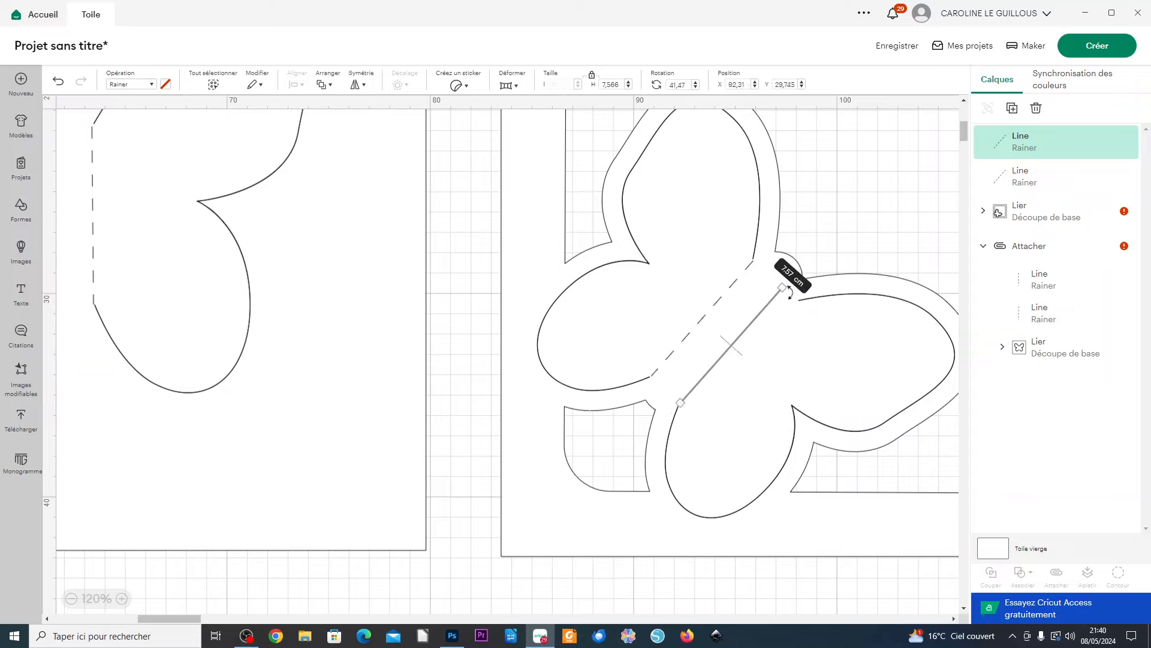
{"action": "left_click_drag", "start_coordinate": [790, 292], "coordinate": [798, 301]}
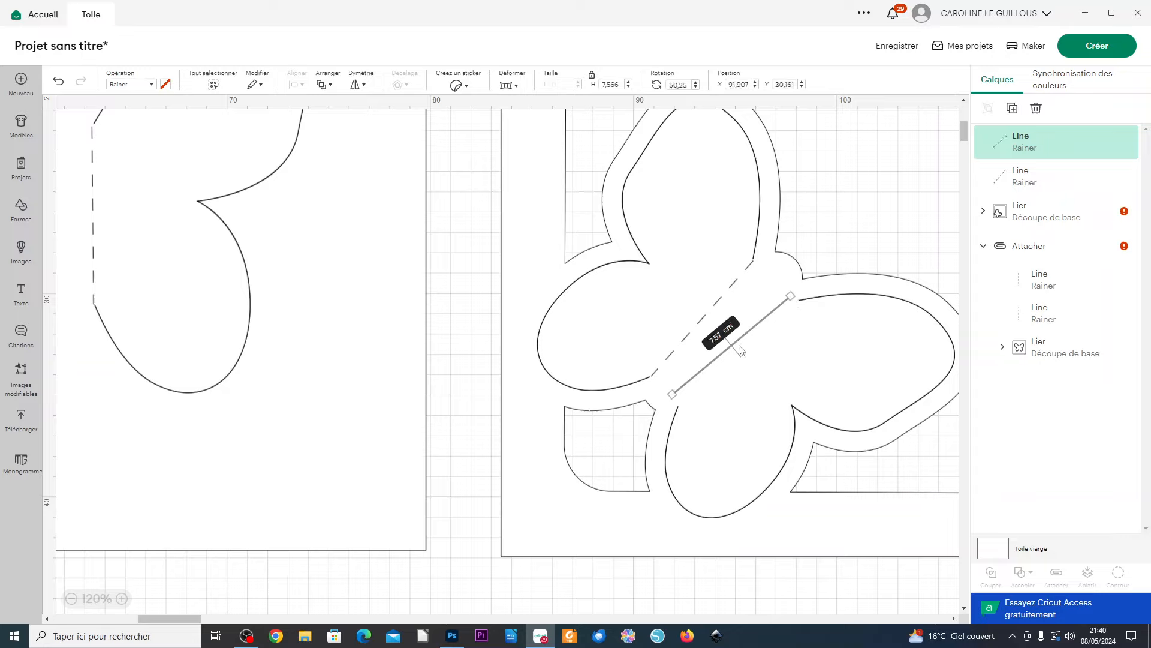
{"action": "left_click_drag", "start_coordinate": [739, 350], "coordinate": [743, 359]}
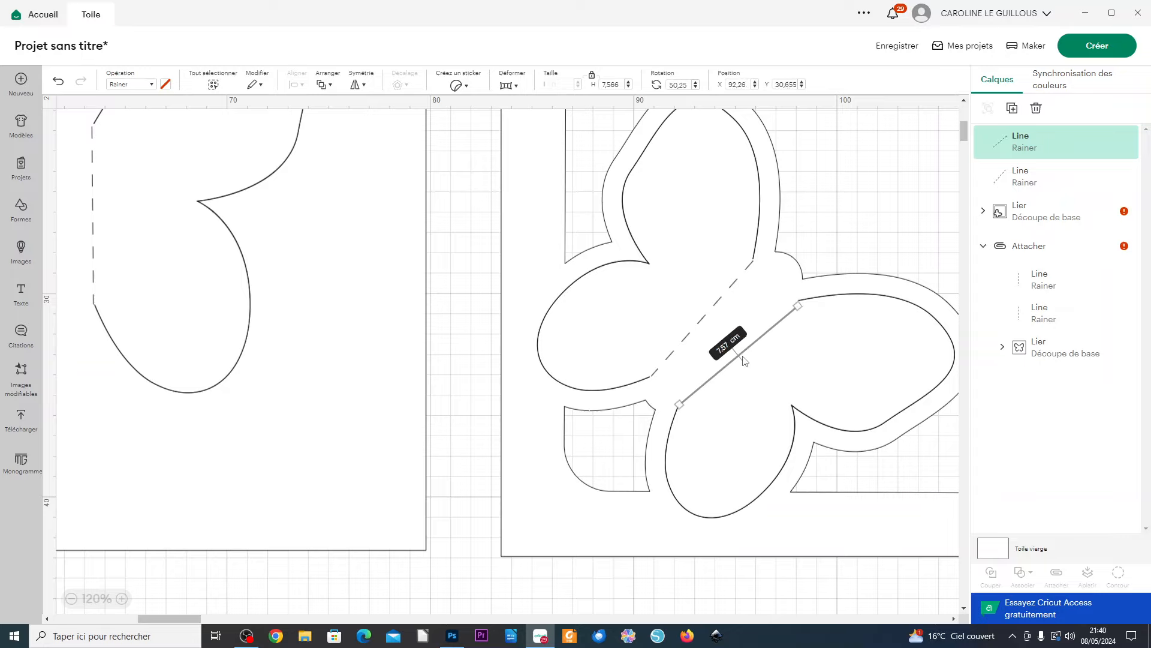
- Adjust the second score line to about 7.5 cm long and 48.52° so it meets the right wings' cut ends
{"action": "left_click_drag", "start_coordinate": [798, 316], "coordinate": [767, 337]}
{"action": "left_click", "coordinate": [875, 235]}
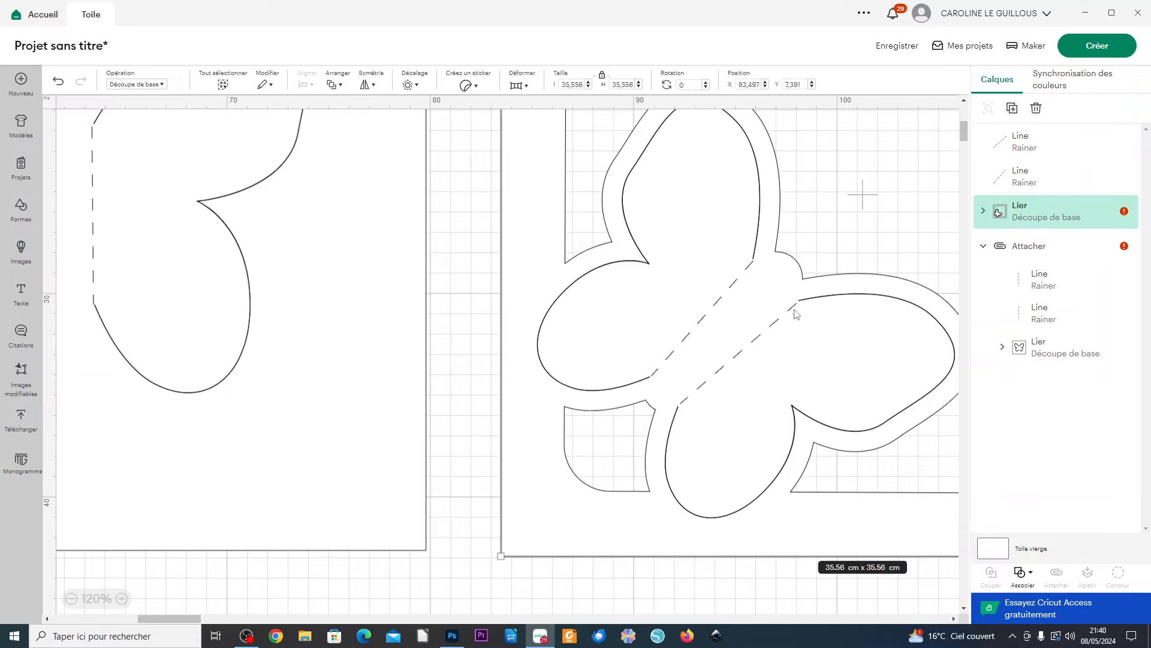
{"action": "left_click", "coordinate": [1020, 180]}
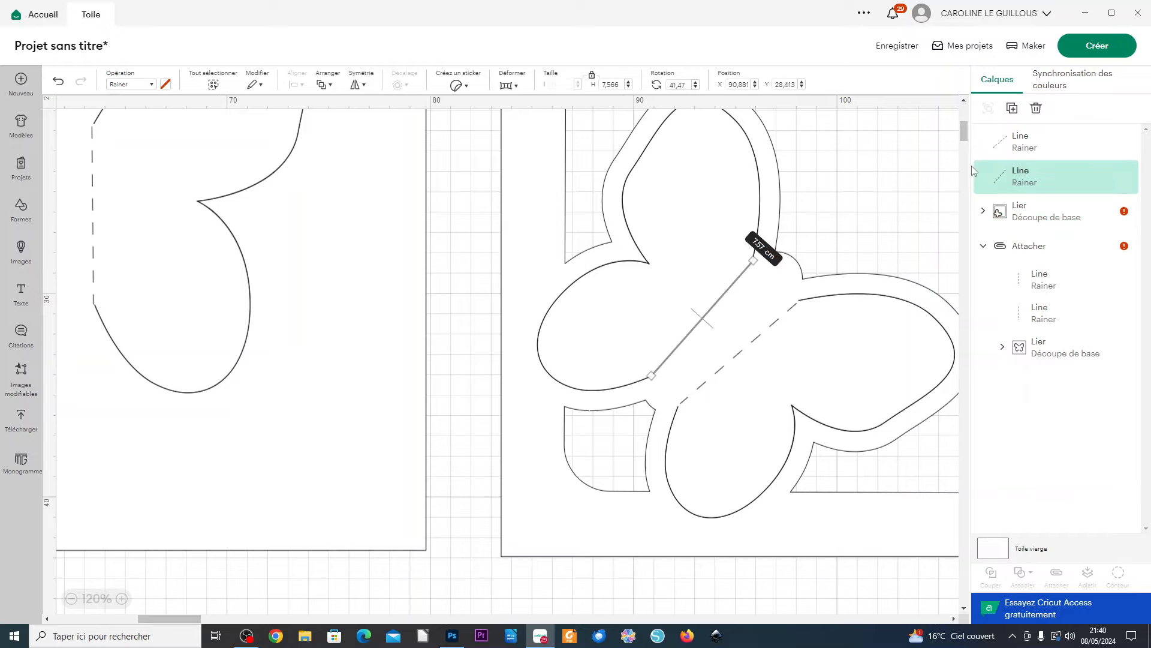
{"action": "left_click", "coordinate": [1021, 143]}
{"action": "left_click_drag", "start_coordinate": [797, 301], "coordinate": [804, 309]}
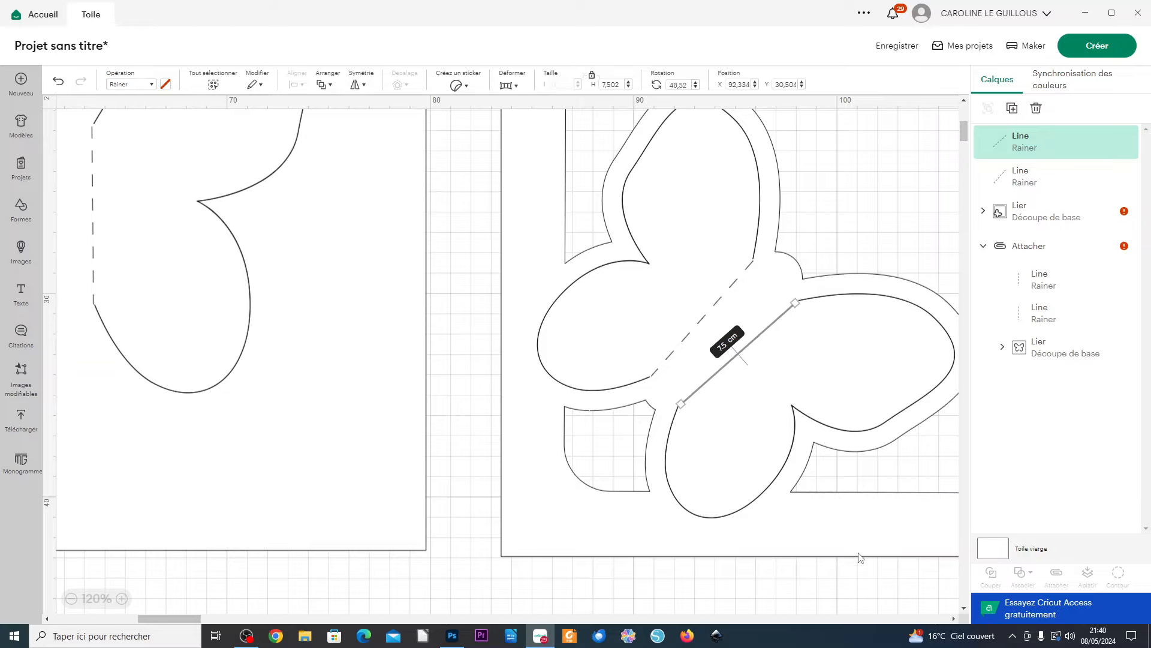
- Attach the two new score lines to the butterfly frame
{"action": "left_click", "coordinate": [859, 585]}
{"action": "scroll", "coordinate": [724, 424], "scroll_direction": "down", "scroll_amount": 5}
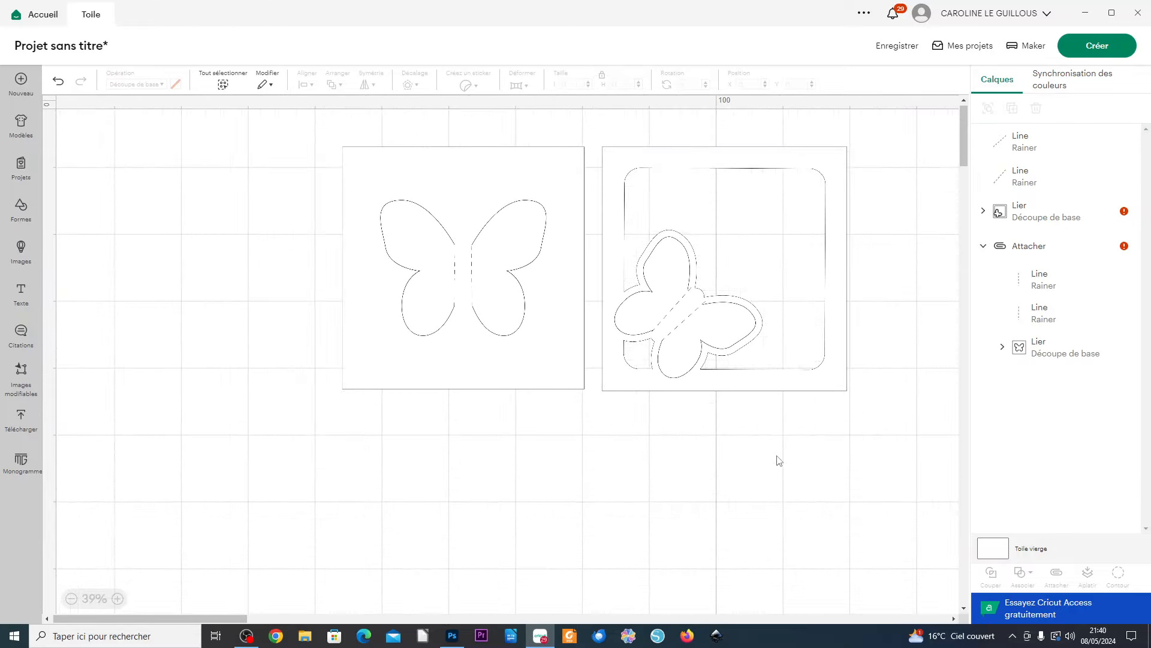
{"action": "left_click_drag", "start_coordinate": [731, 263], "coordinate": [619, 176]}
{"action": "left_click", "coordinate": [1056, 575]}
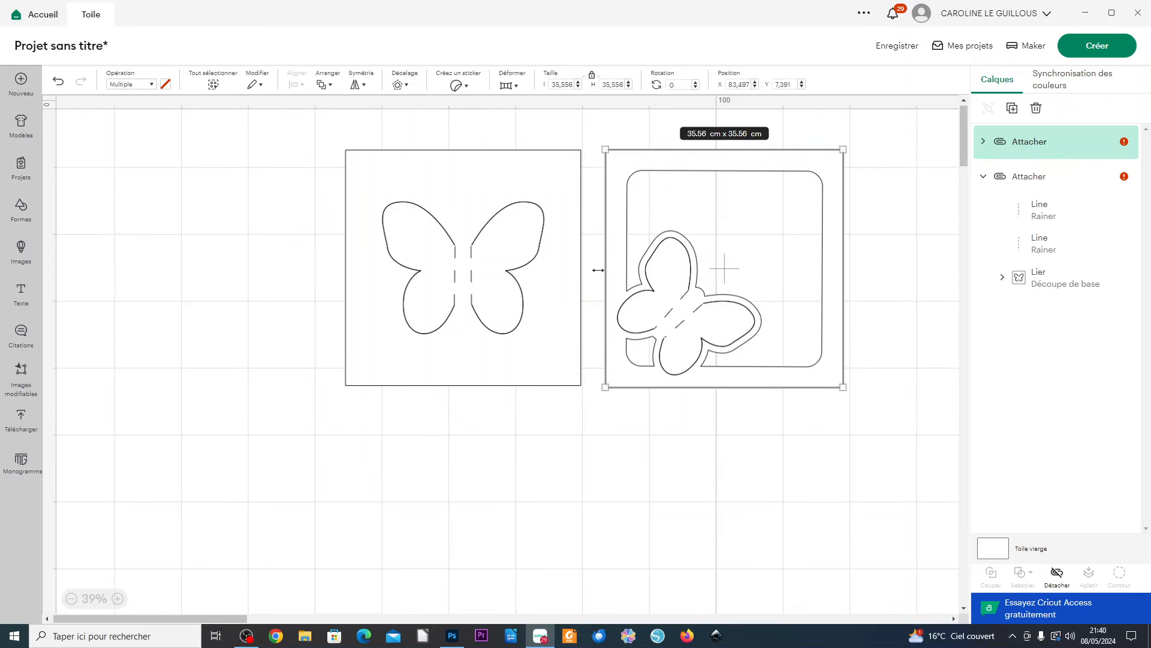
- Move the butterfly panel left and place the attached frame beside it at about X 59.37, Y 5.52
{"action": "left_click_drag", "start_coordinate": [534, 319], "coordinate": [379, 310]}
{"action": "left_click_drag", "start_coordinate": [850, 434], "coordinate": [577, 154]}
{"action": "left_click_drag", "start_coordinate": [742, 269], "coordinate": [580, 256]}
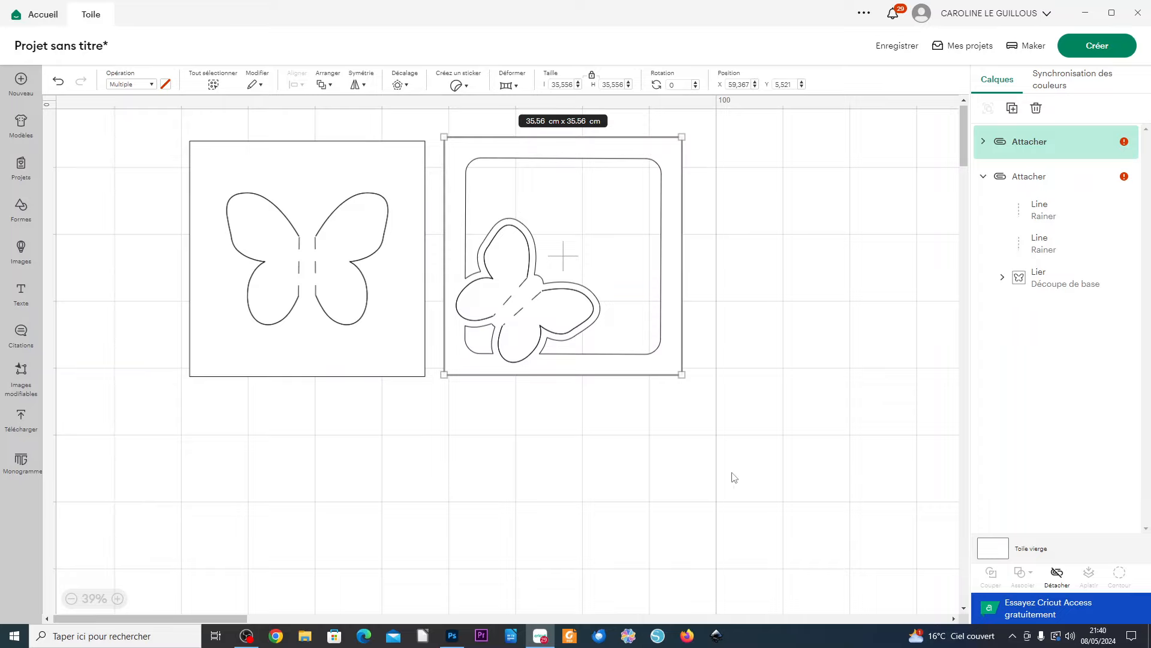
{"action": "left_click_drag", "start_coordinate": [741, 478], "coordinate": [150, 389]}
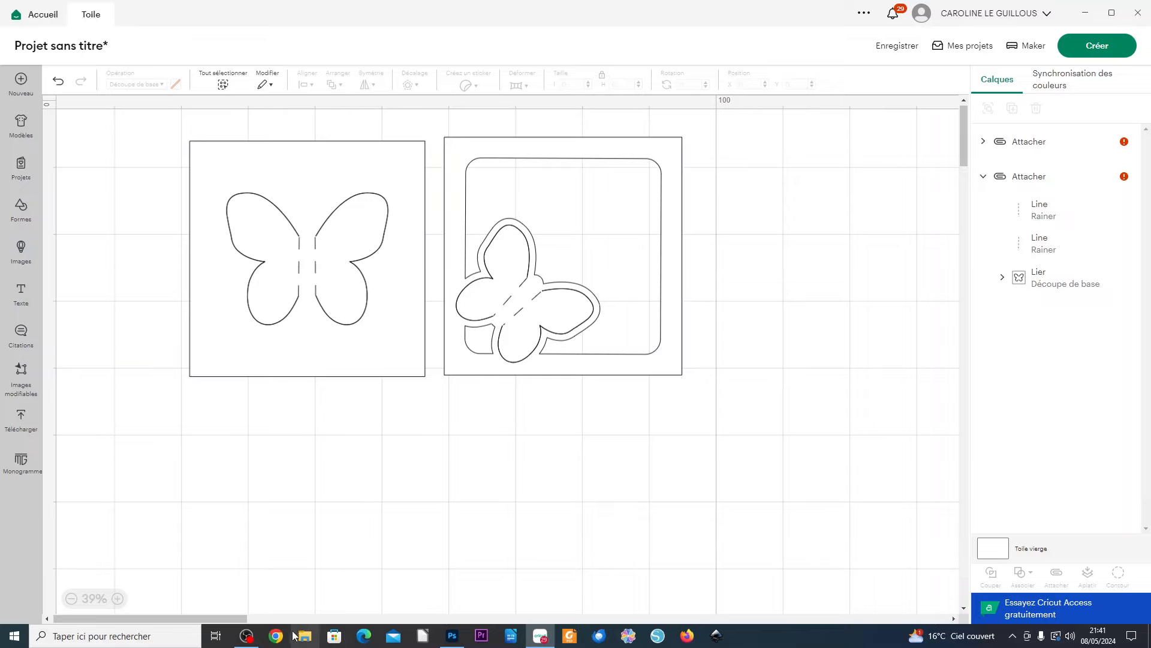
{"action": "mouse_move", "coordinate": [247, 639]}
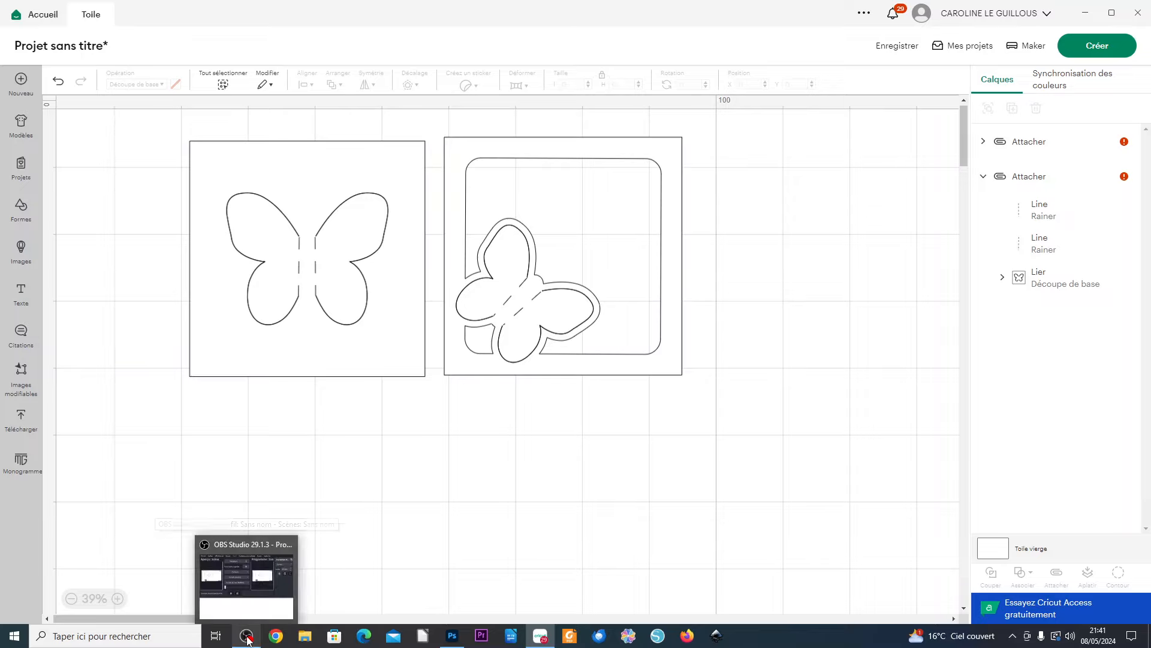